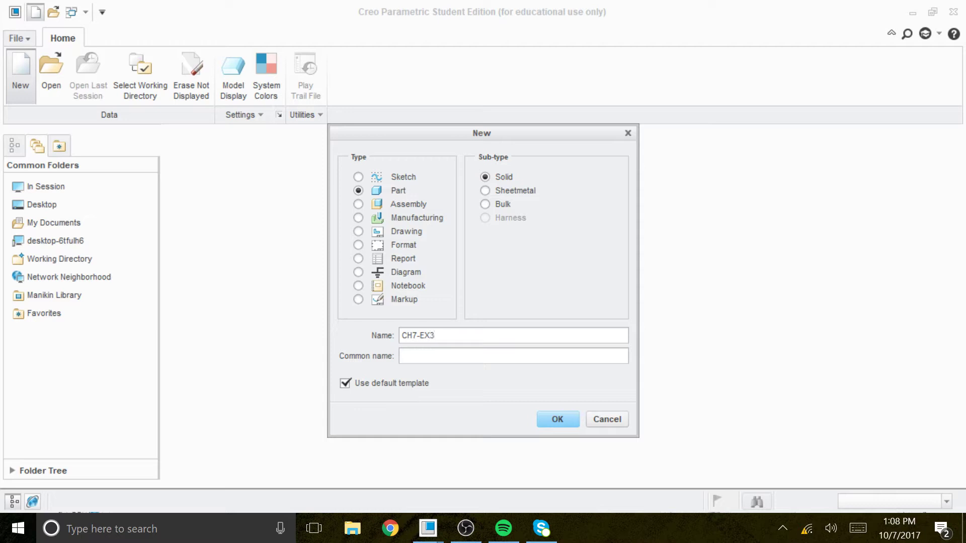
Create the solid part CH7-EX3 from the default template and display all datum axes, points, coordinate systems and planes.
{"action": "key", "text": "Return"}
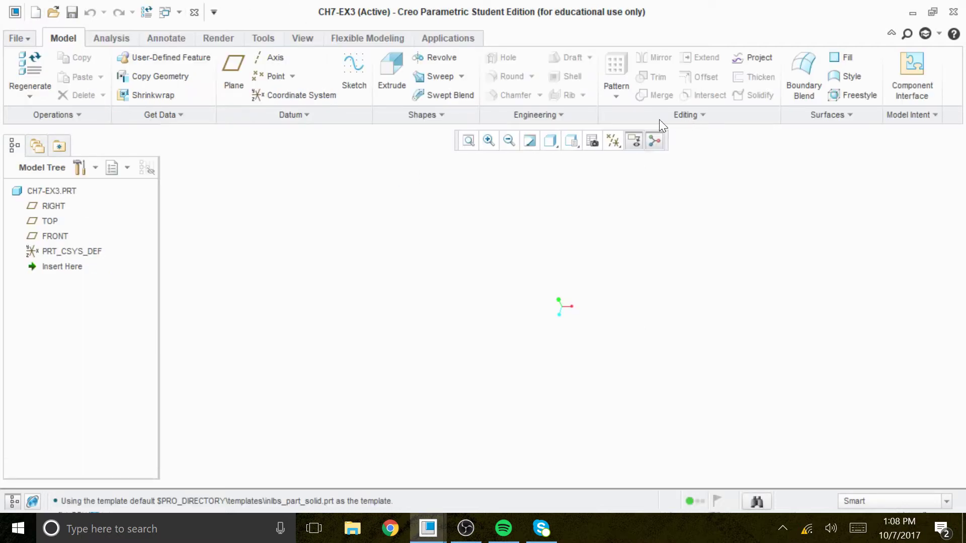
{"action": "left_click", "coordinate": [613, 143]}
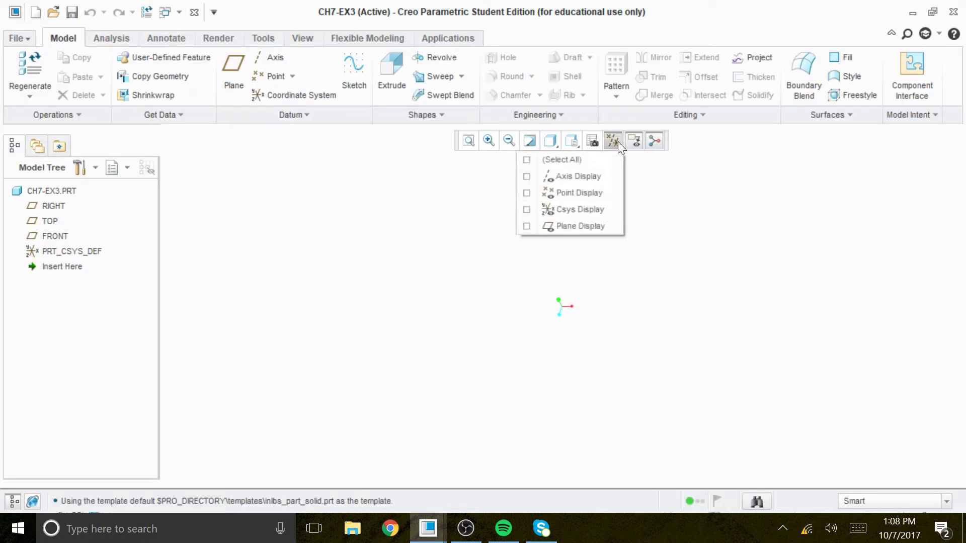
{"action": "left_click", "coordinate": [585, 160]}
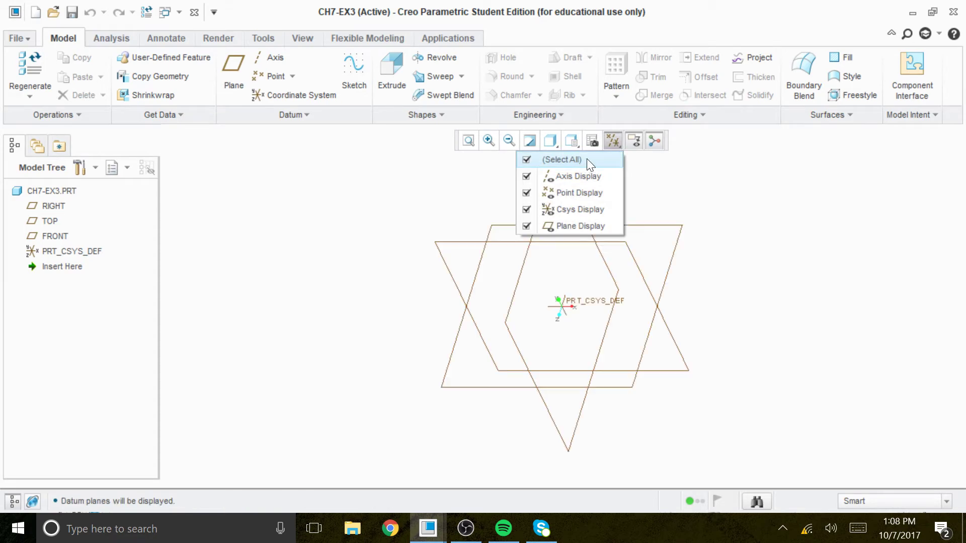
{"action": "left_click", "coordinate": [769, 248]}
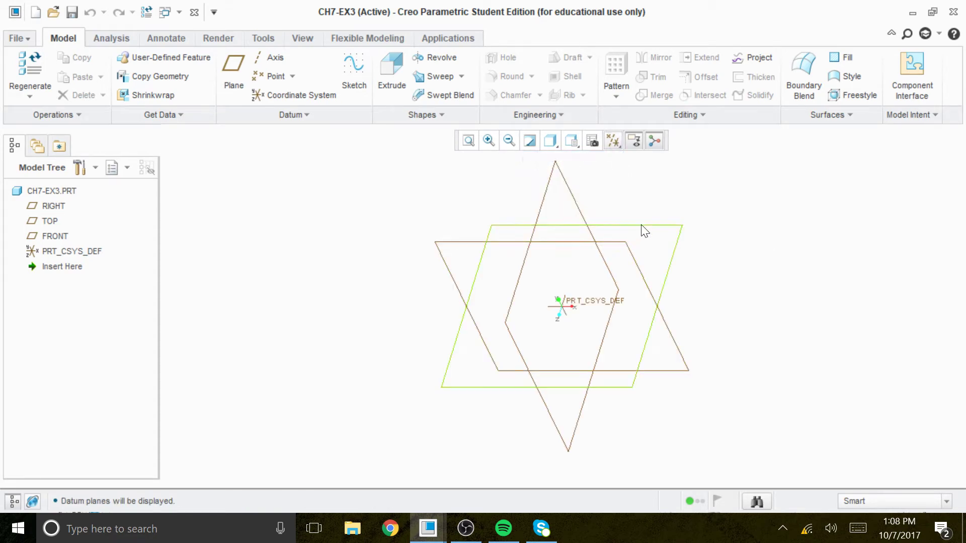
Show the name tags of the datum planes.
{"action": "left_click", "coordinate": [305, 39]}
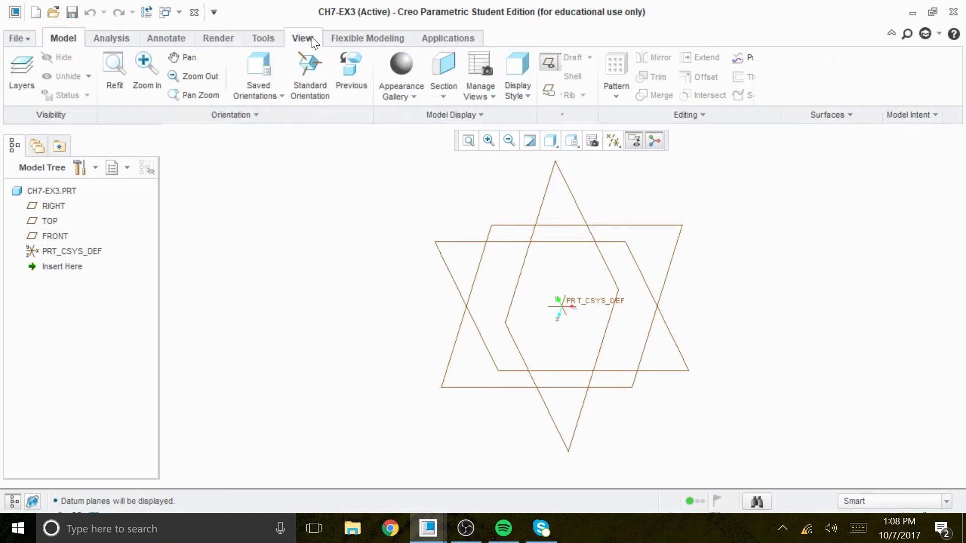
{"action": "left_click", "coordinate": [551, 89]}
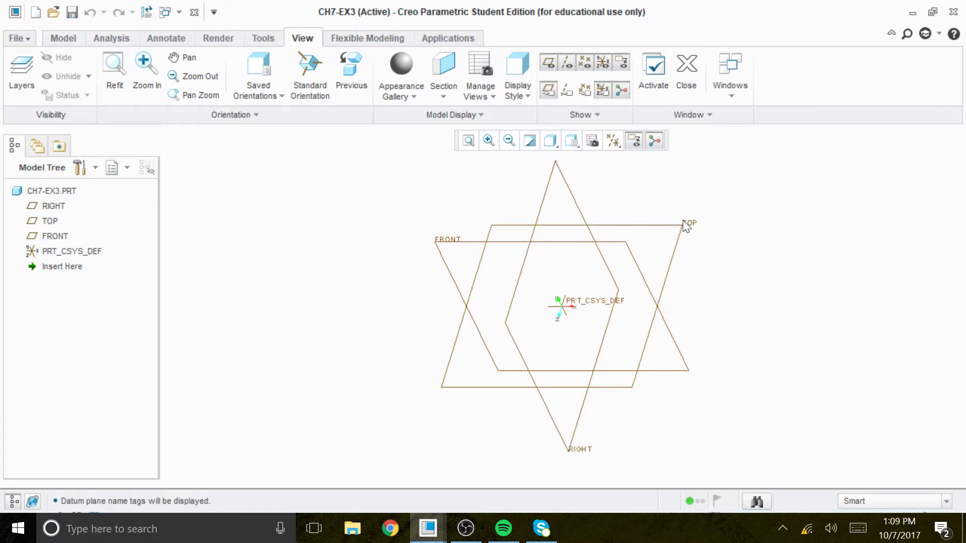
{"action": "left_click", "coordinate": [63, 38]}
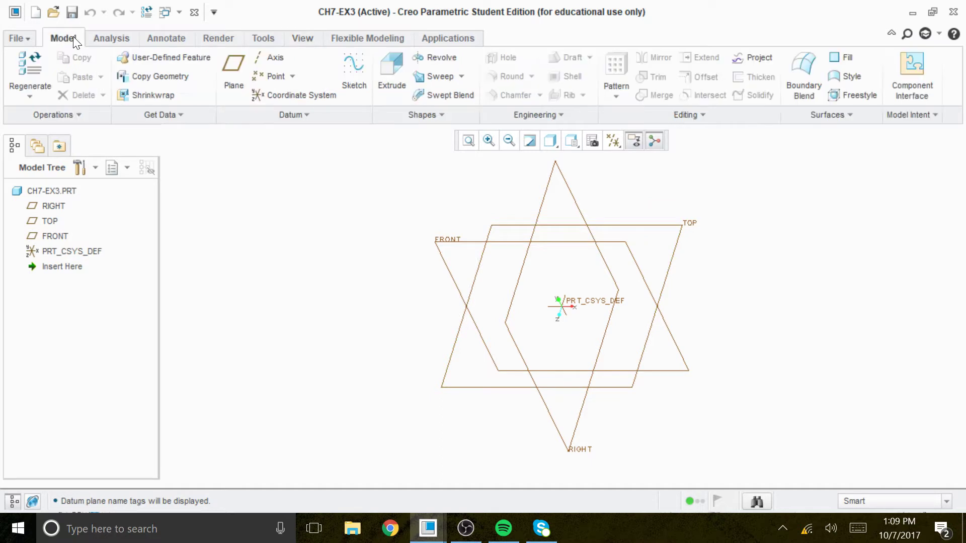
Start an Extrude with an internal sketch on the TOP plane, using the RIGHT plane as right-facing reference and viewing it in 2D.
{"action": "left_click", "coordinate": [391, 70]}
{"action": "left_click", "coordinate": [71, 118]}
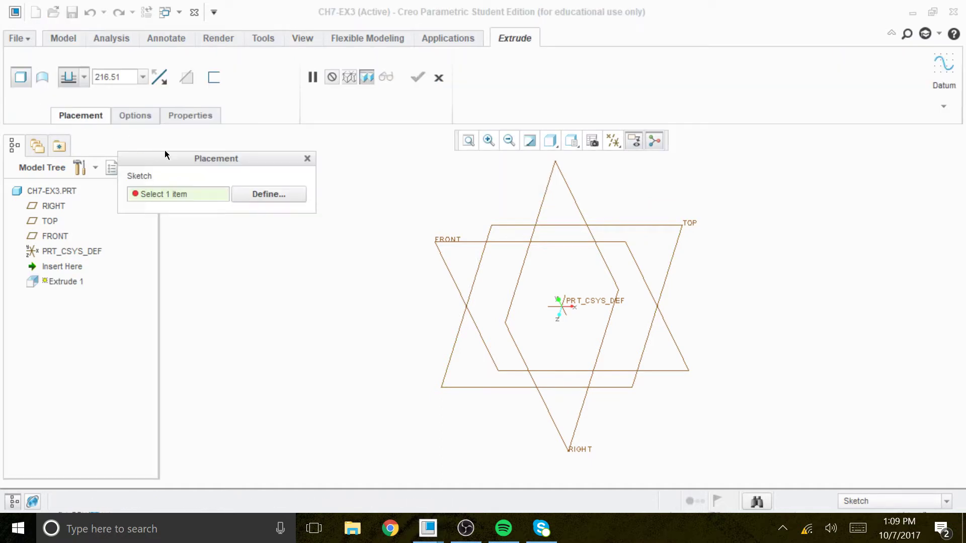
{"action": "left_click", "coordinate": [258, 192]}
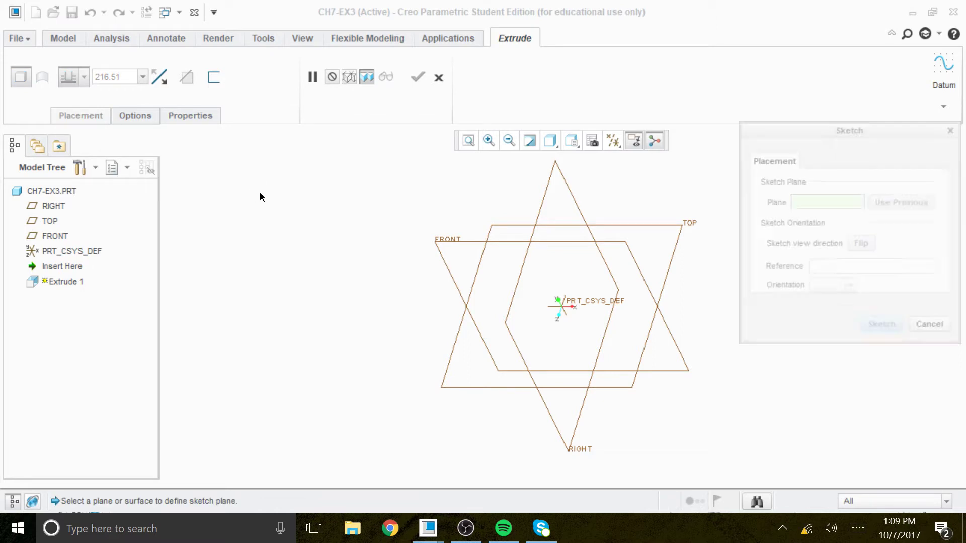
{"action": "left_click", "coordinate": [695, 228]}
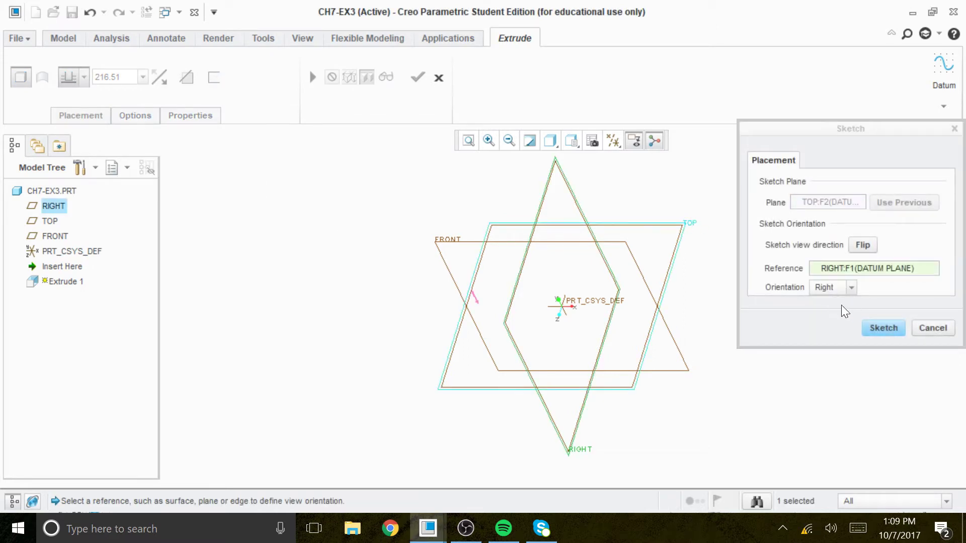
{"action": "left_click", "coordinate": [881, 328]}
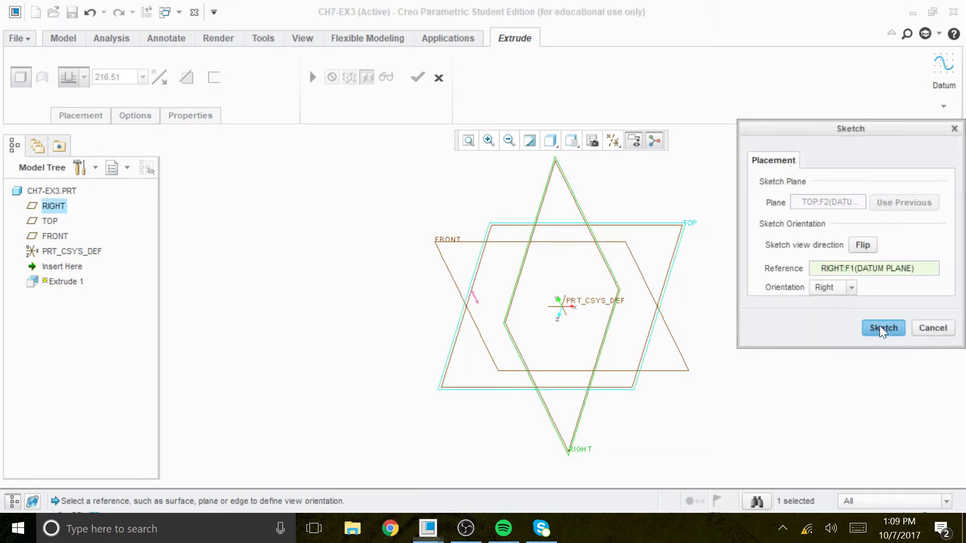
{"action": "left_click", "coordinate": [615, 143]}
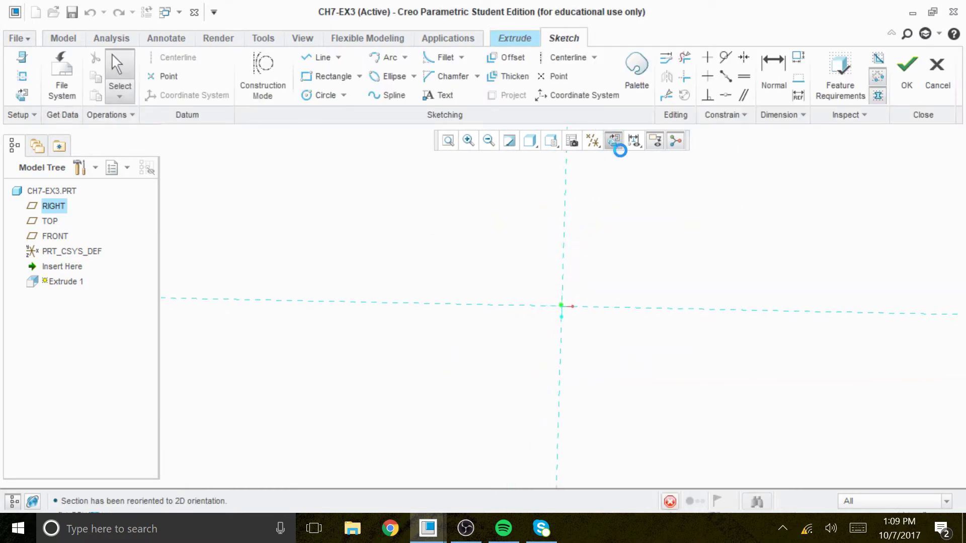
Hide all datum display and sketch a vertical and a horizontal centerline through the origin.
{"action": "left_click", "coordinate": [593, 142]}
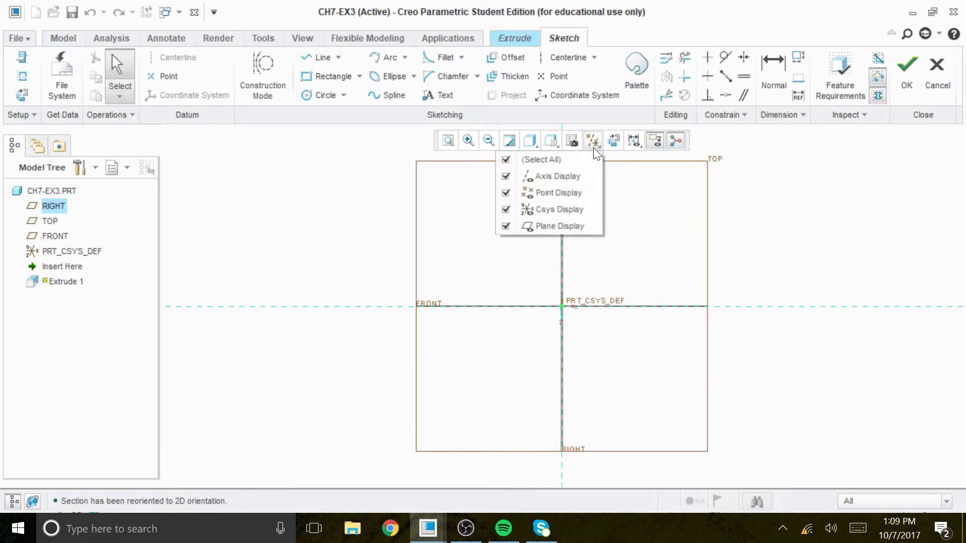
{"action": "left_click", "coordinate": [567, 166]}
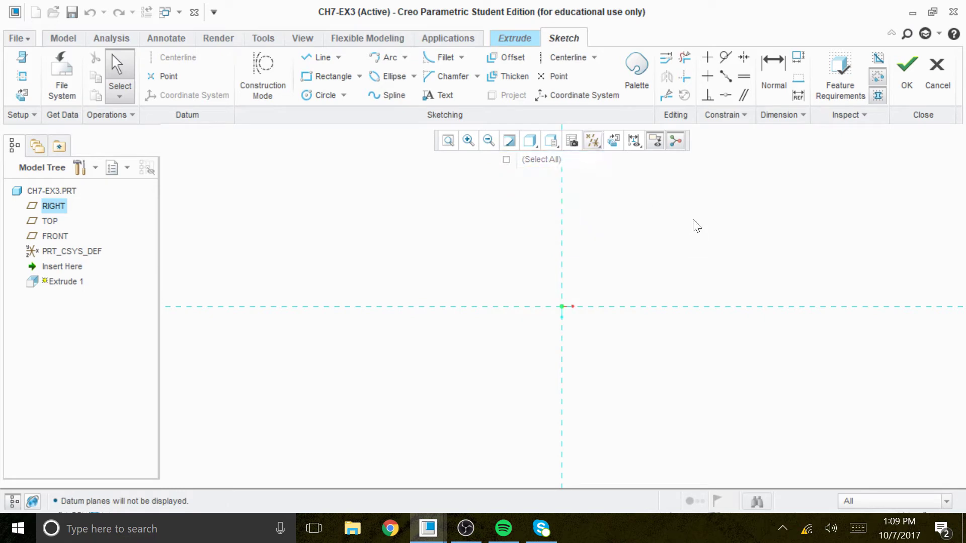
{"action": "left_click", "coordinate": [574, 59]}
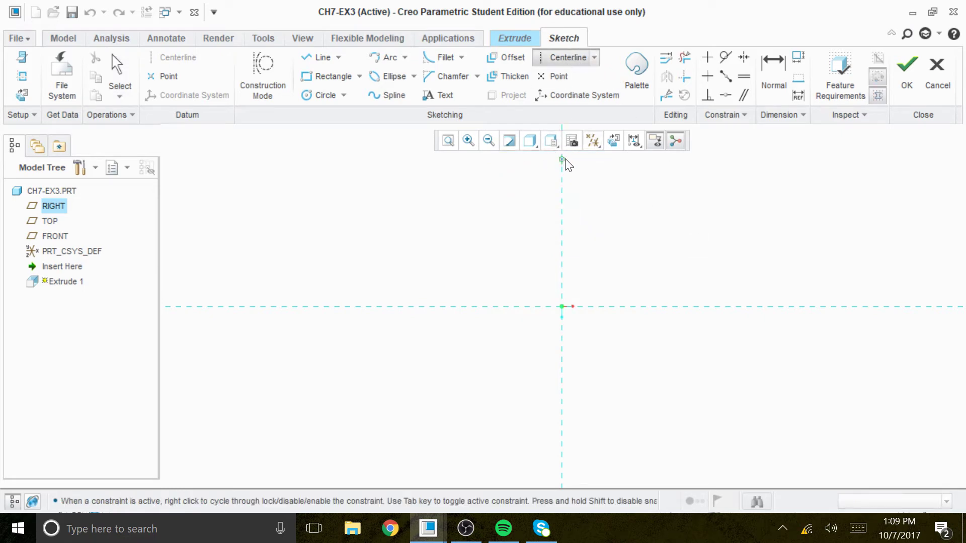
{"action": "left_click", "coordinate": [564, 160]}
{"action": "left_click", "coordinate": [562, 188]}
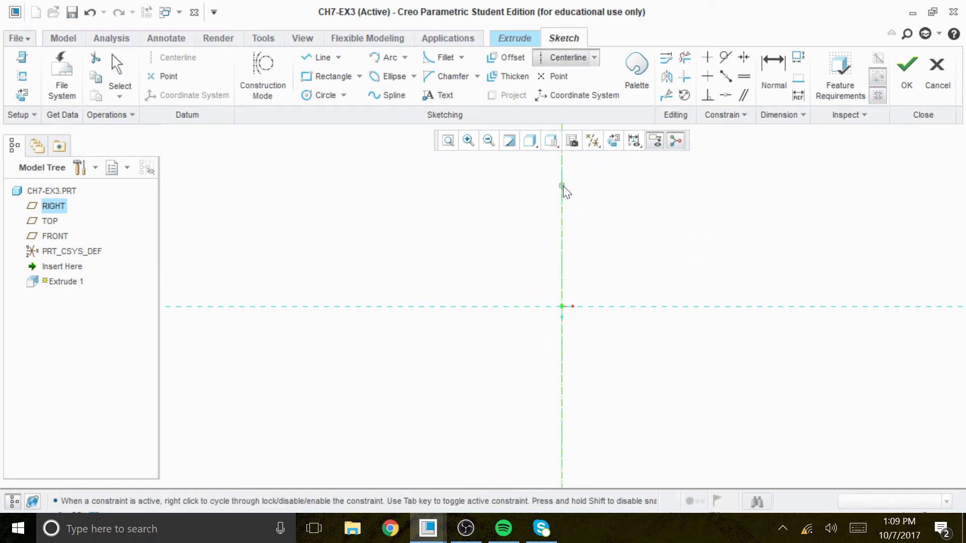
{"action": "left_click", "coordinate": [367, 311]}
{"action": "left_click", "coordinate": [435, 310]}
{"action": "middle_click", "coordinate": [448, 340]}
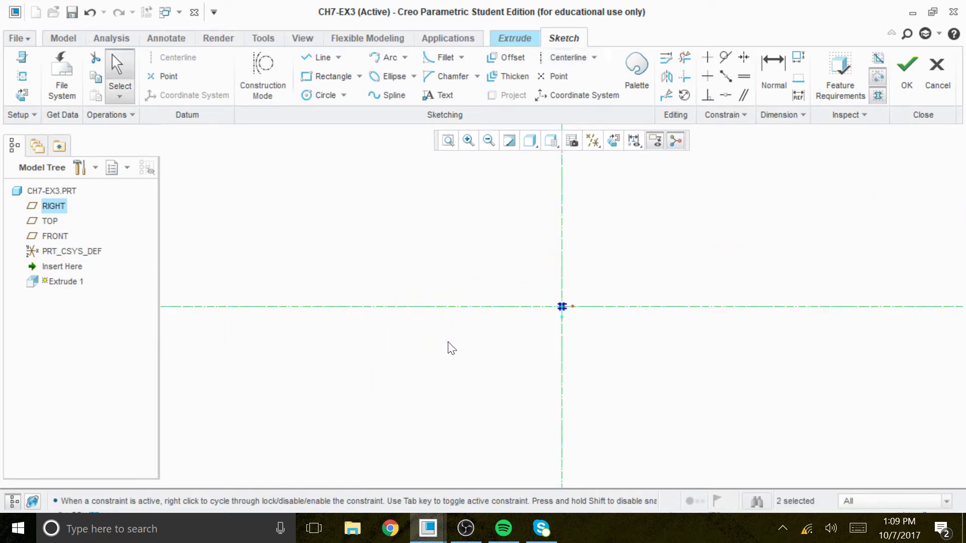
Hide the model tree and sketch a rectangle symmetric about both centerlines, about 261 wide and 480 high.
{"action": "left_click", "coordinate": [13, 502]}
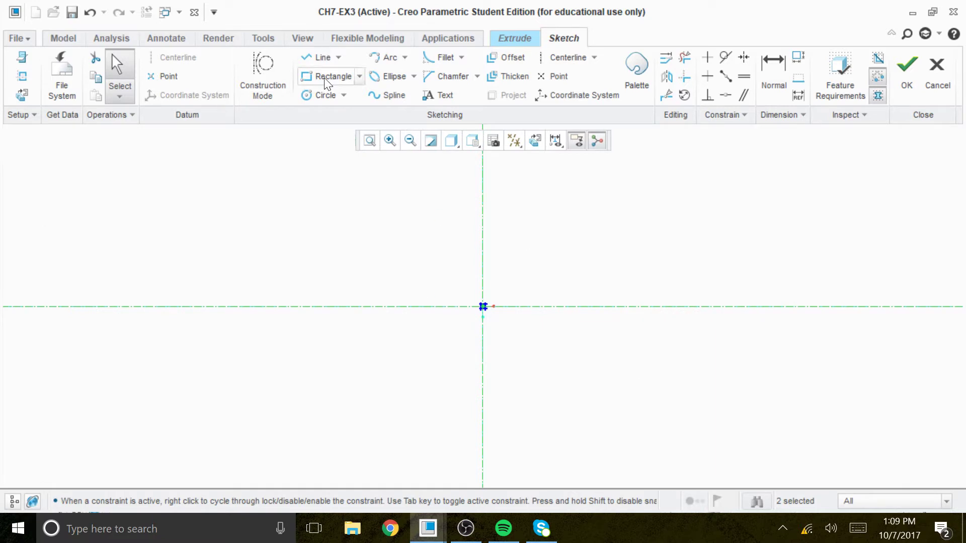
{"action": "left_click", "coordinate": [445, 171]}
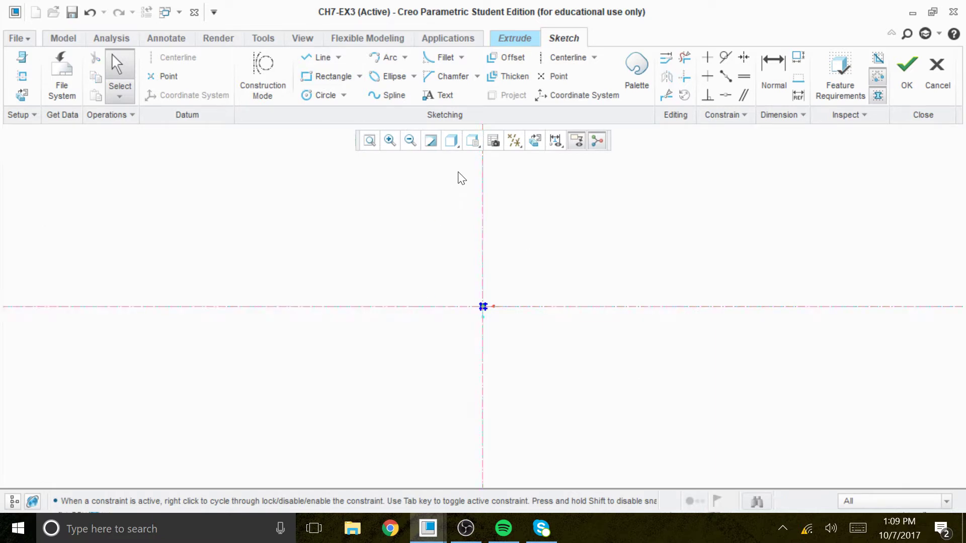
{"action": "left_click", "coordinate": [333, 76]}
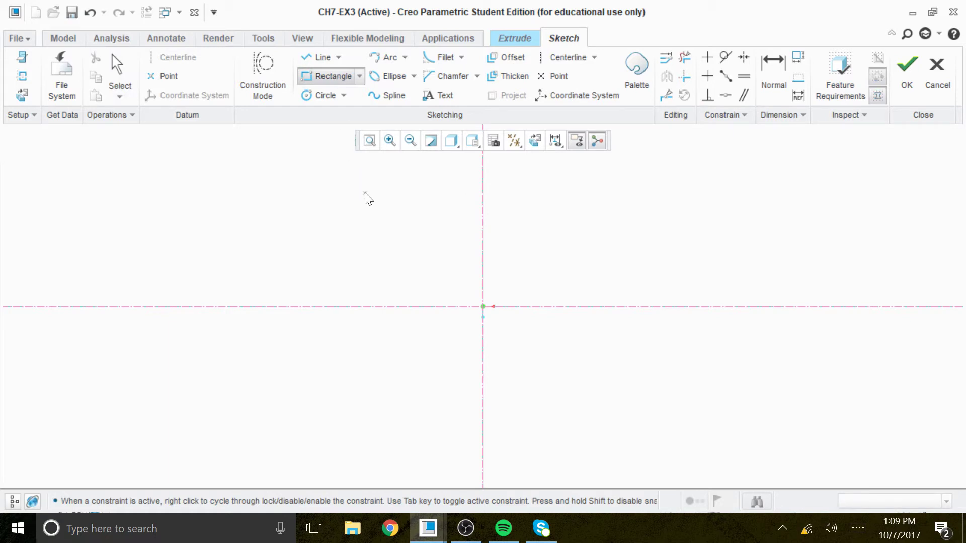
{"action": "left_click", "coordinate": [408, 168]}
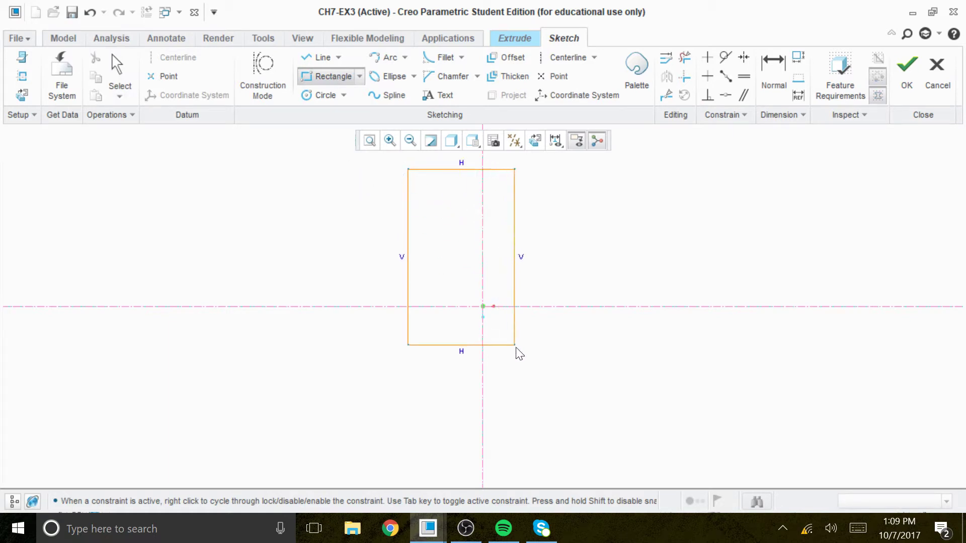
{"action": "left_click", "coordinate": [571, 452]}
{"action": "middle_click", "coordinate": [636, 383]}
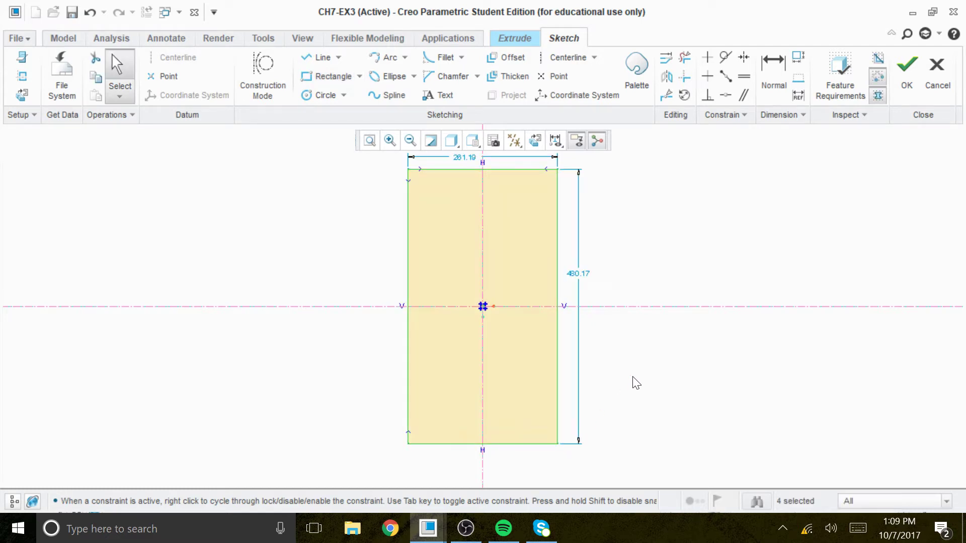
Set the rectangle's height to 150 and its width to 100.
{"action": "double_click", "coordinate": [576, 272]}
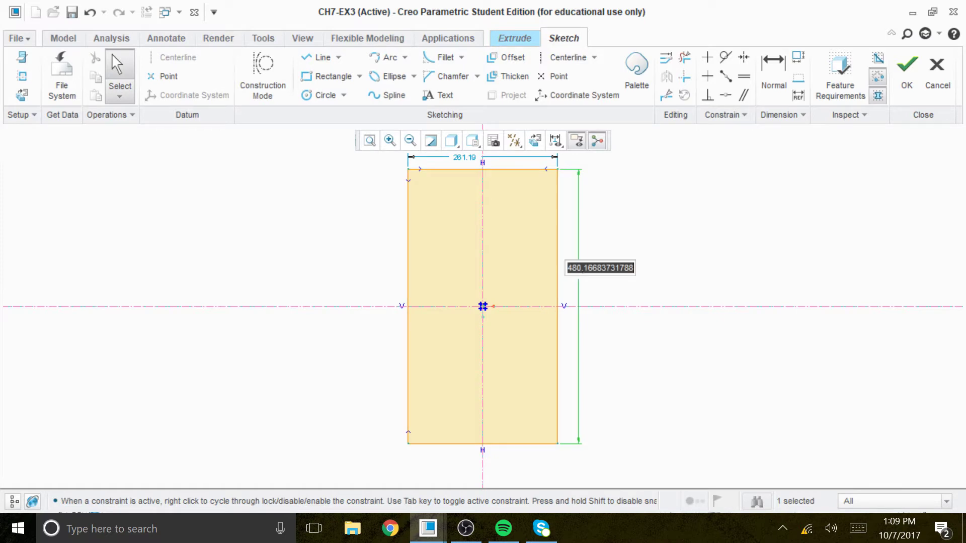
{"action": "type", "text": "1"}
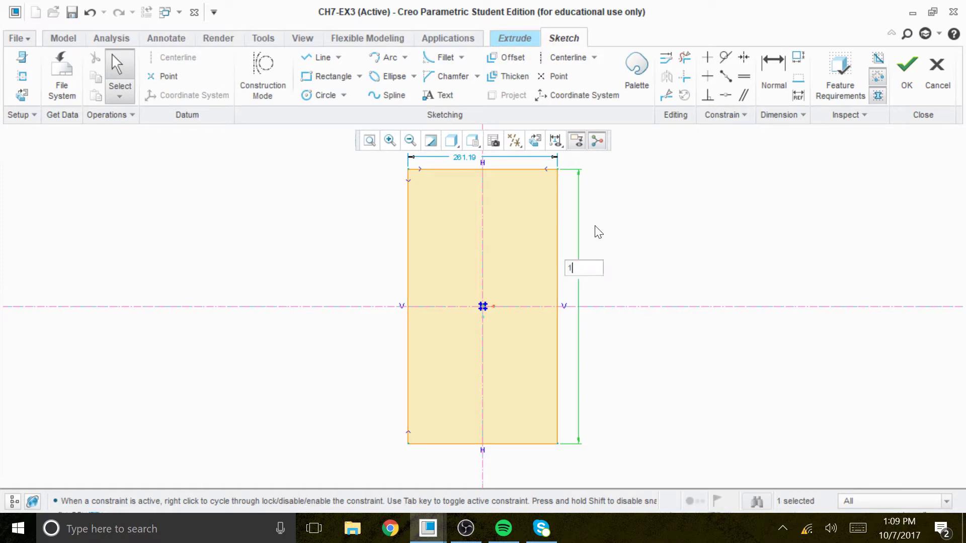
{"action": "type", "text": "50"}
{"action": "key", "text": "Return"}
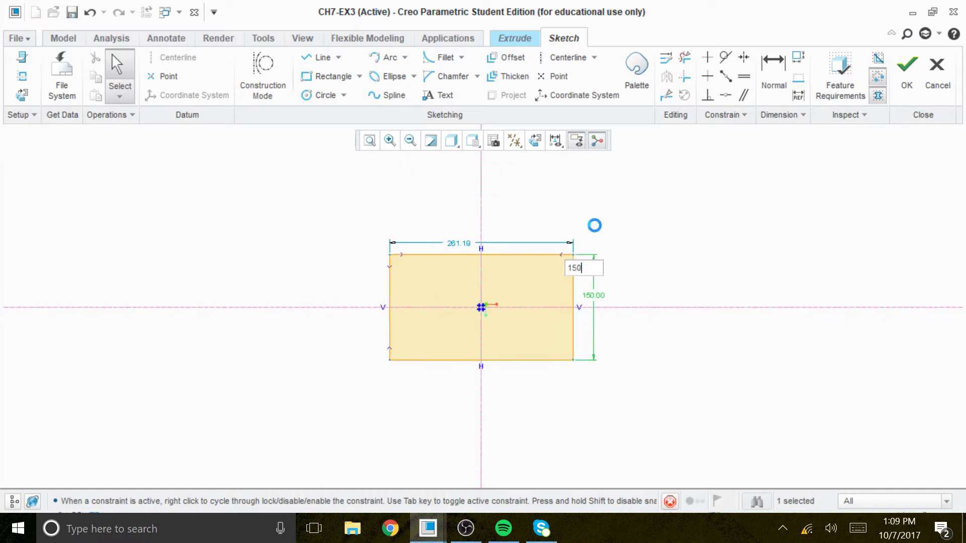
{"action": "double_click", "coordinate": [451, 221]}
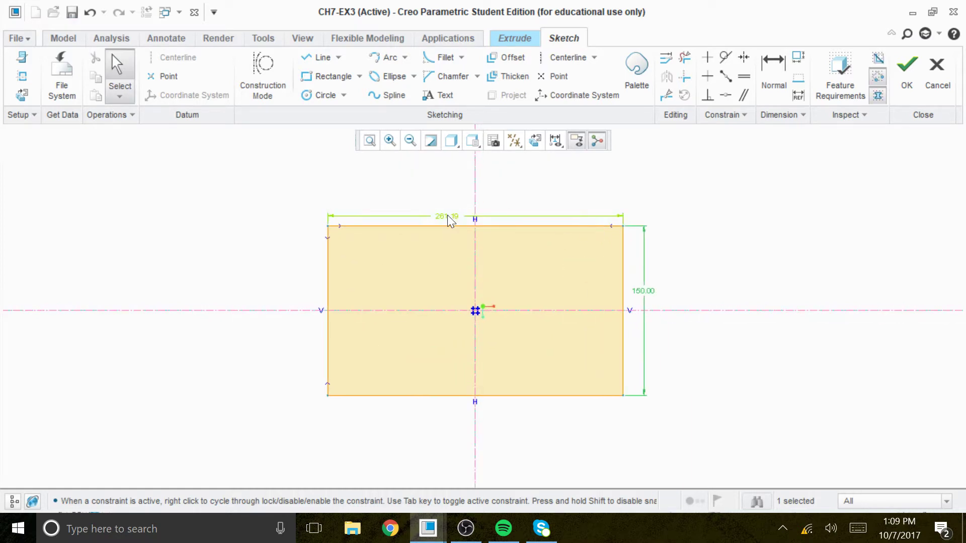
{"action": "type", "text": "1"}
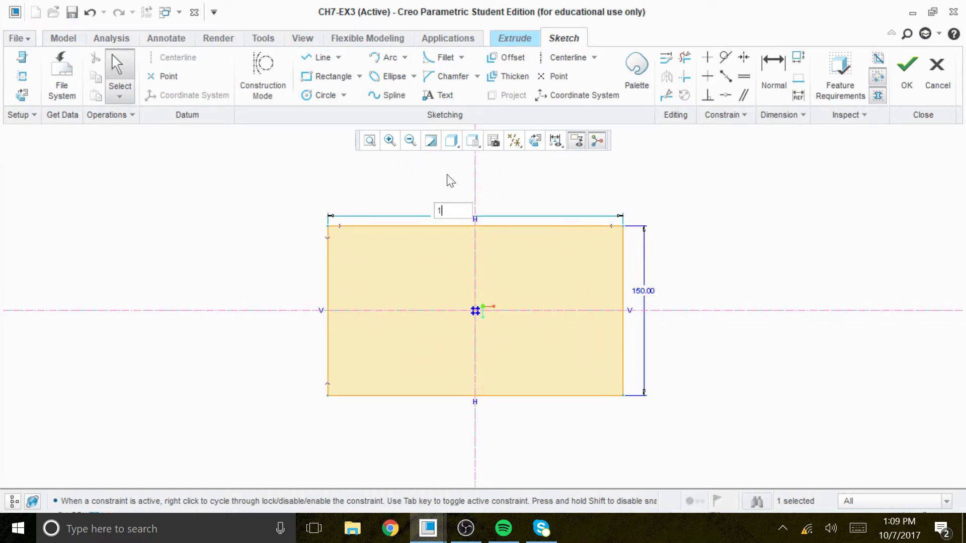
{"action": "type", "text": "00"}
{"action": "key", "text": "Return"}
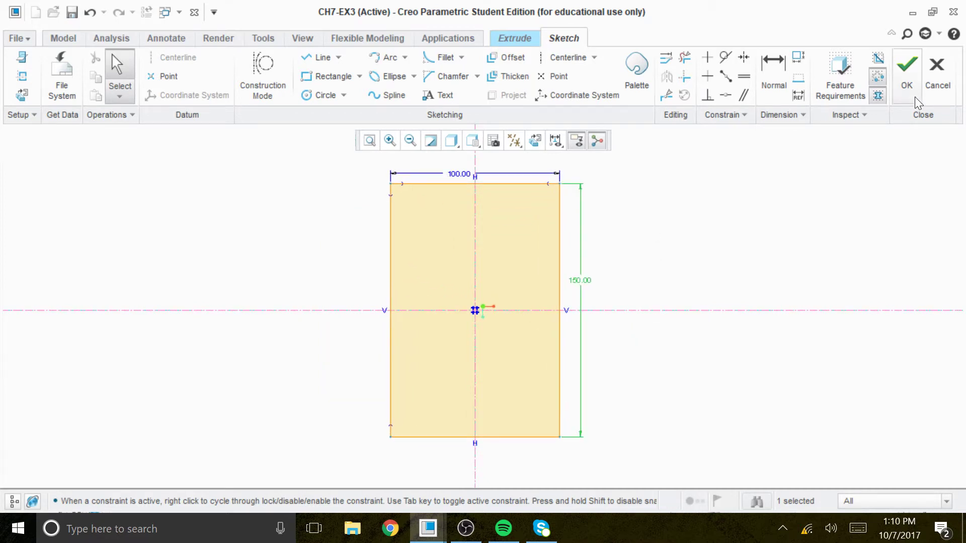
{"action": "left_click", "coordinate": [745, 269]}
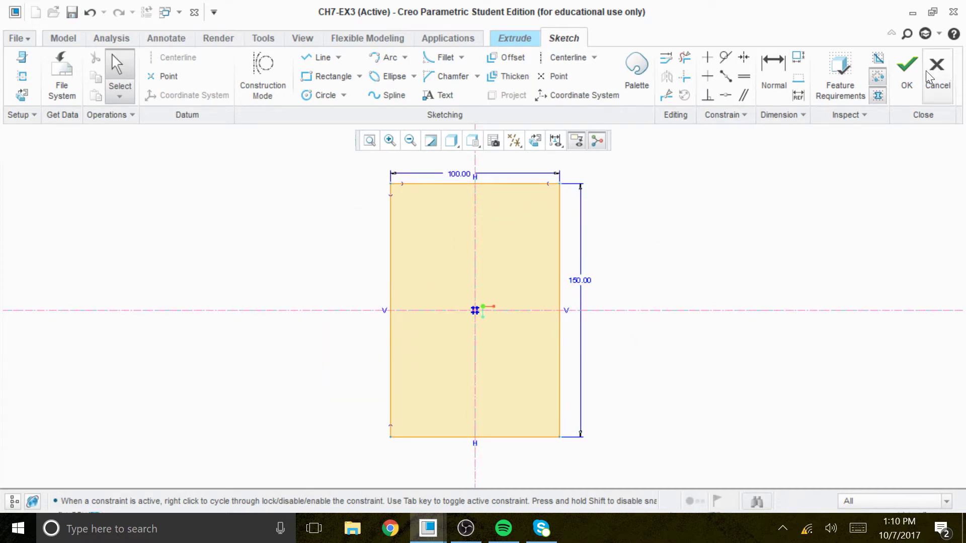
Finish the sketch and extrude the rectangle to a depth of 20.
{"action": "left_click", "coordinate": [907, 72]}
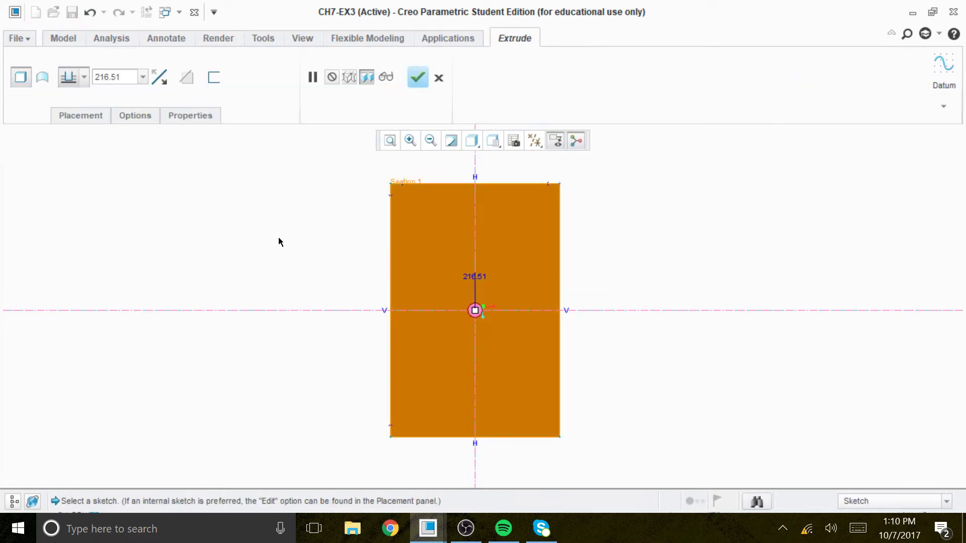
{"action": "double_click", "coordinate": [472, 276]}
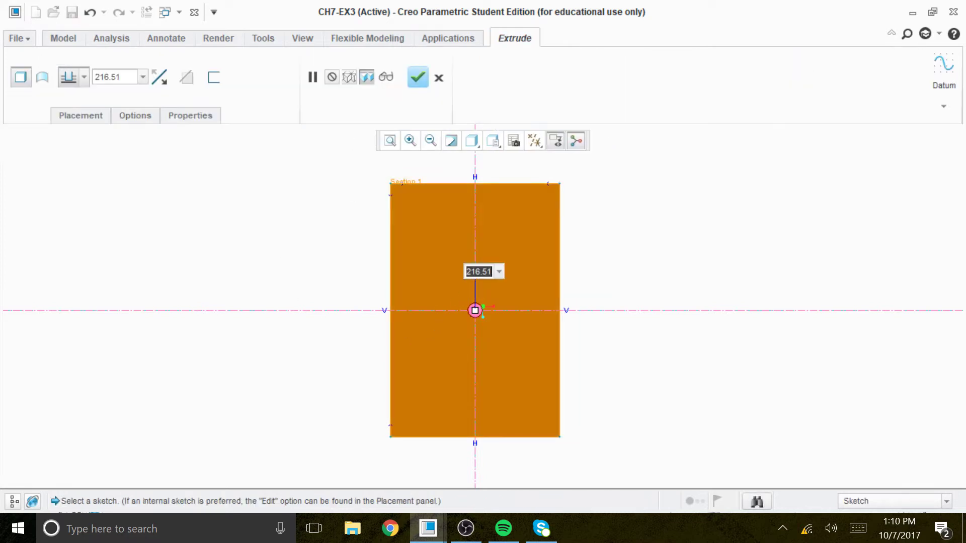
{"action": "type", "text": "20"}
{"action": "key", "text": "Return"}
{"action": "mouse_move", "coordinate": [670, 280]}
{"action": "middle_mouse_down"}
{"action": "mouse_move", "coordinate": [682, 241]}
{"action": "mouse_move", "coordinate": [676, 251]}
{"action": "middle_mouse_up"}
{"action": "left_click", "coordinate": [417, 78]}
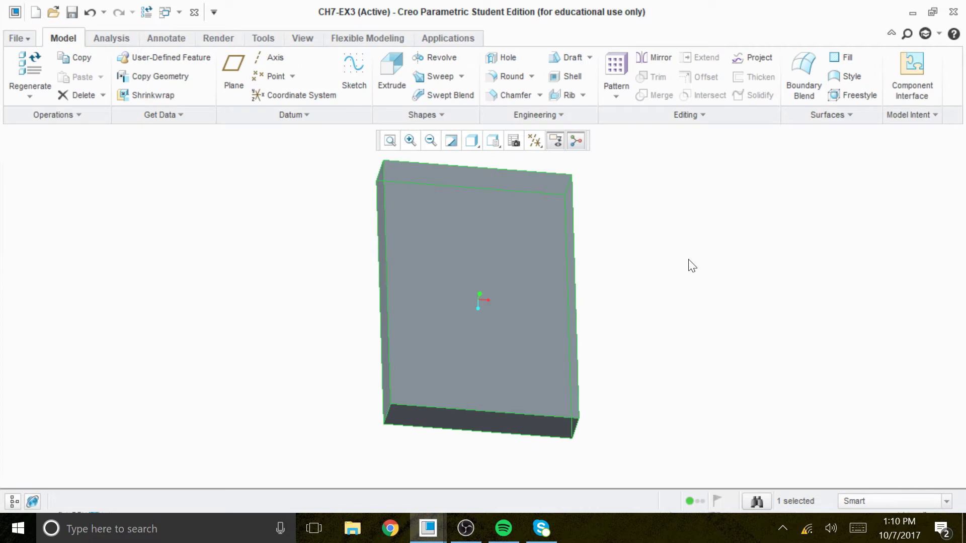
Orient the model to the saved FRONT view.
{"action": "left_click", "coordinate": [491, 141]}
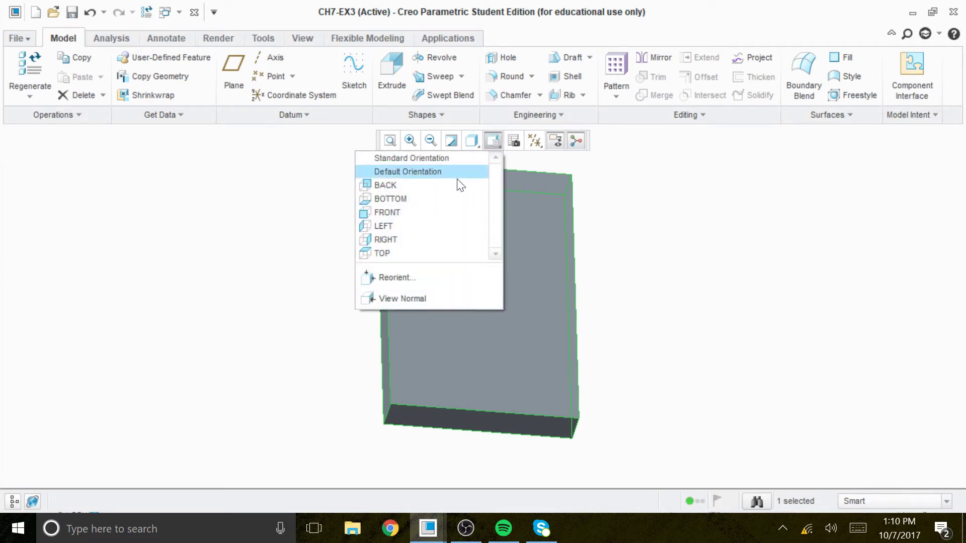
{"action": "left_click", "coordinate": [420, 215]}
{"action": "left_click", "coordinate": [492, 144]}
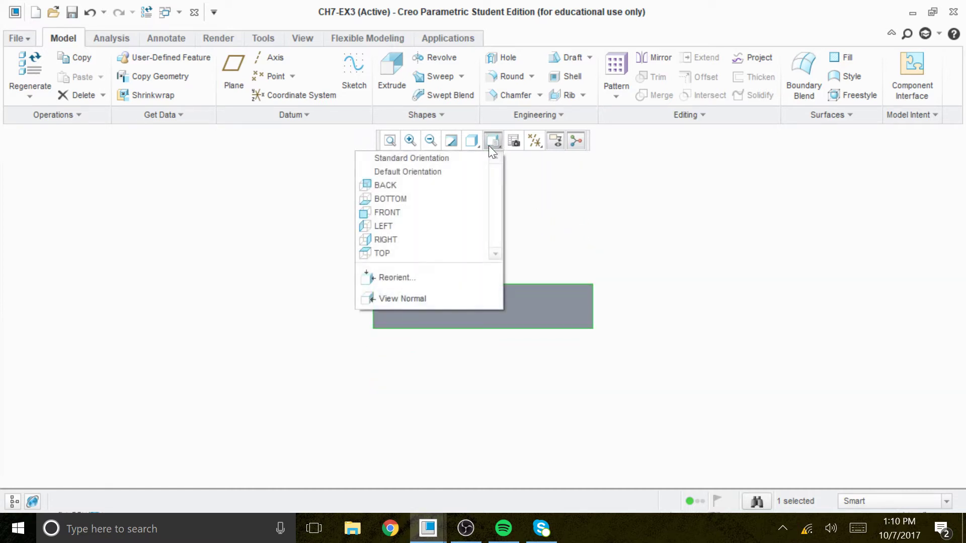
{"action": "left_click", "coordinate": [418, 213]}
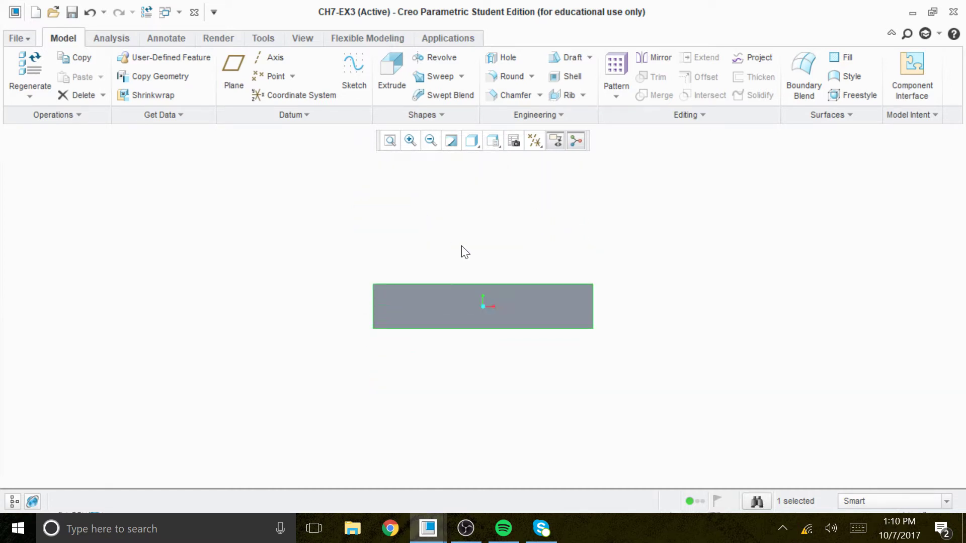
Start an extrusion with a new sketch on the base plate's top face, viewed from the saved TOP orientation.
{"action": "left_click", "coordinate": [491, 144]}
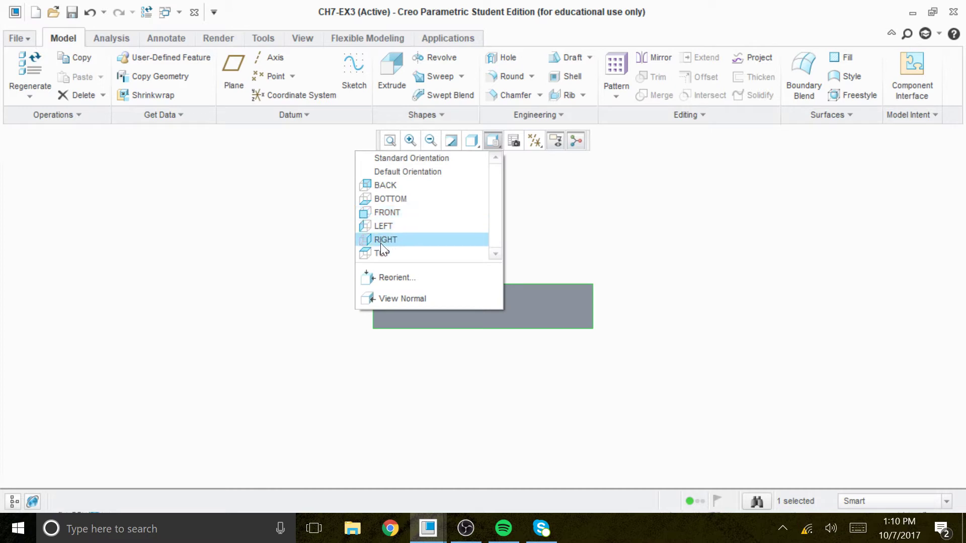
{"action": "left_click", "coordinate": [385, 256]}
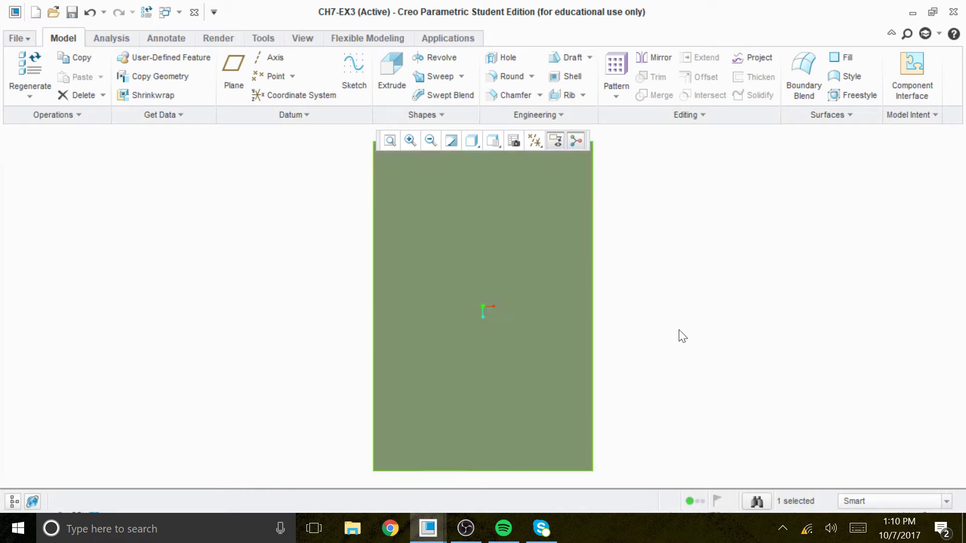
{"action": "left_click", "coordinate": [682, 336]}
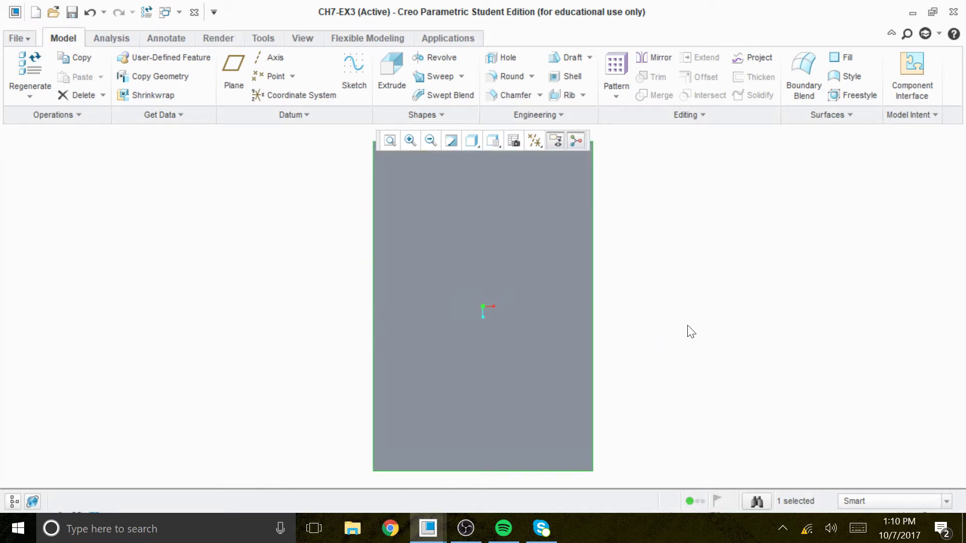
{"action": "left_click", "coordinate": [388, 71]}
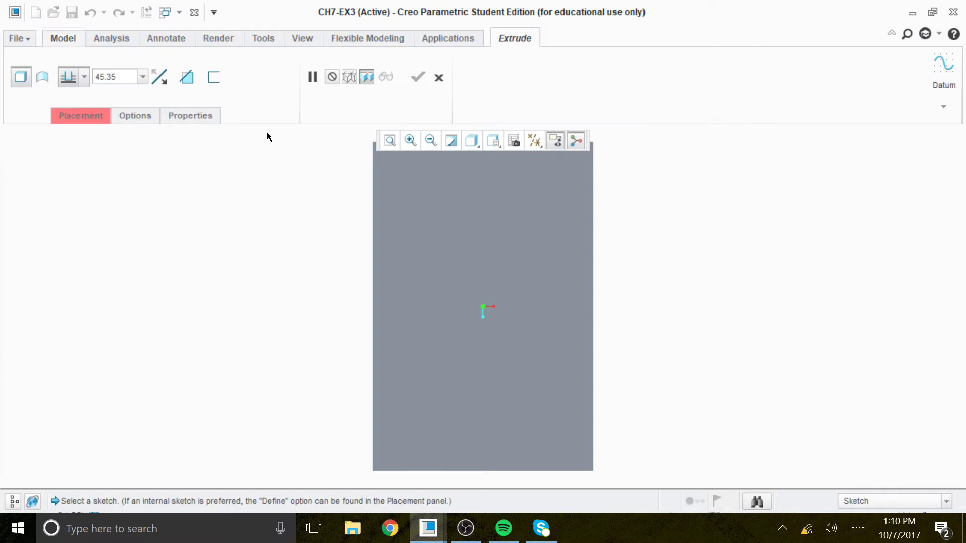
{"action": "left_click", "coordinate": [75, 115]}
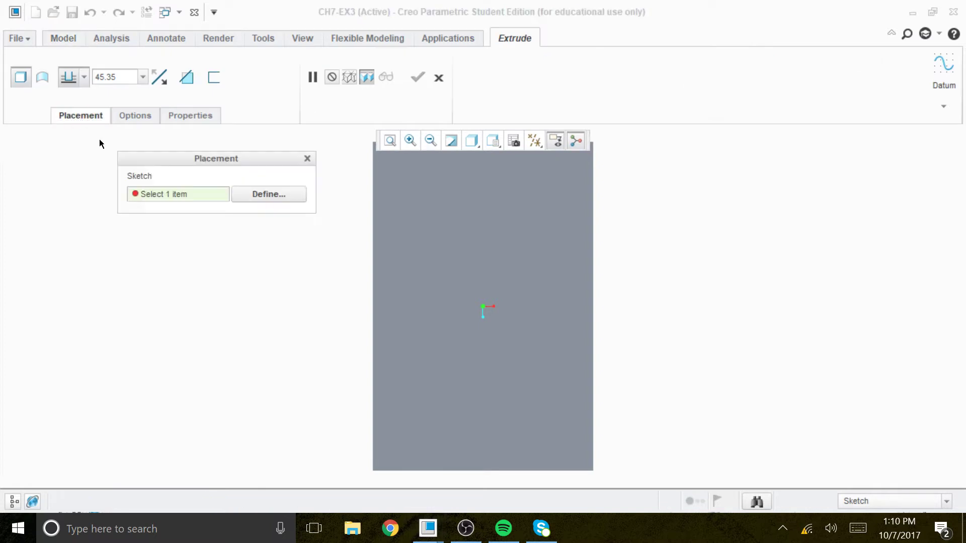
{"action": "left_click", "coordinate": [279, 195]}
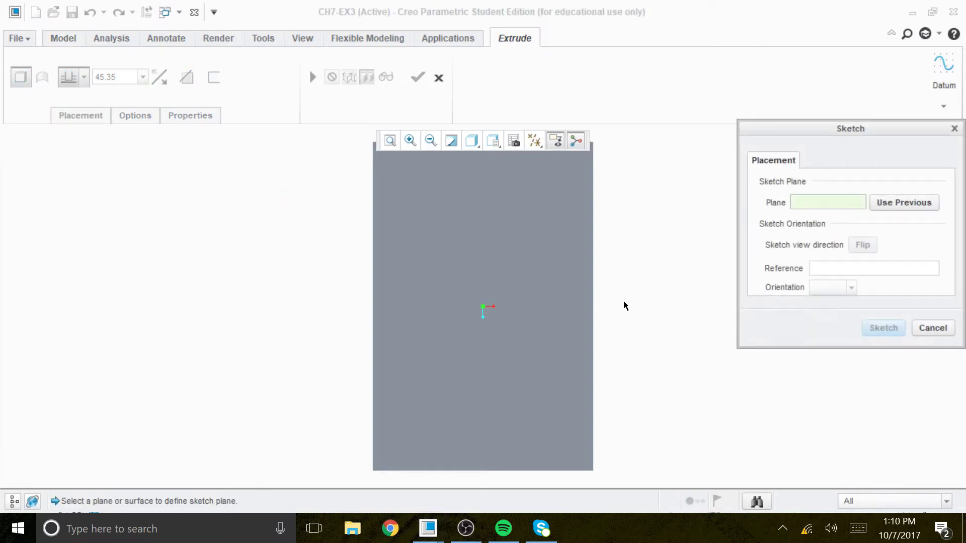
{"action": "left_click", "coordinate": [530, 237]}
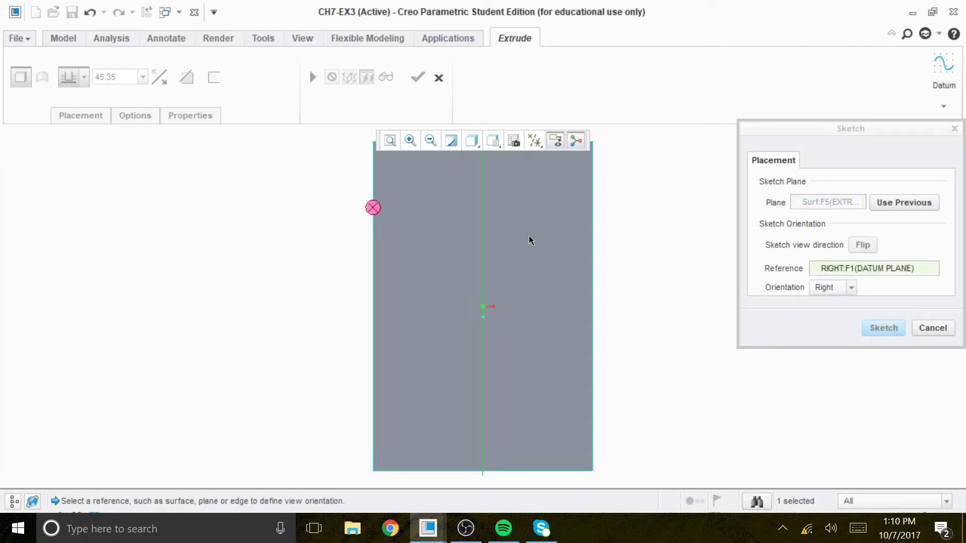
{"action": "left_click", "coordinate": [884, 328]}
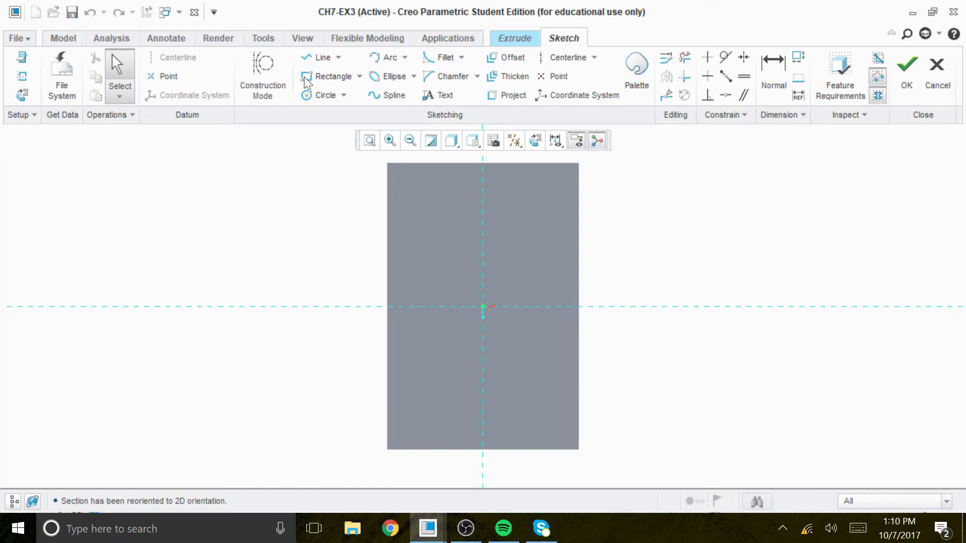
Sketch a circle about 41 in diameter centered where the two reference lines cross.
{"action": "left_click", "coordinate": [313, 95]}
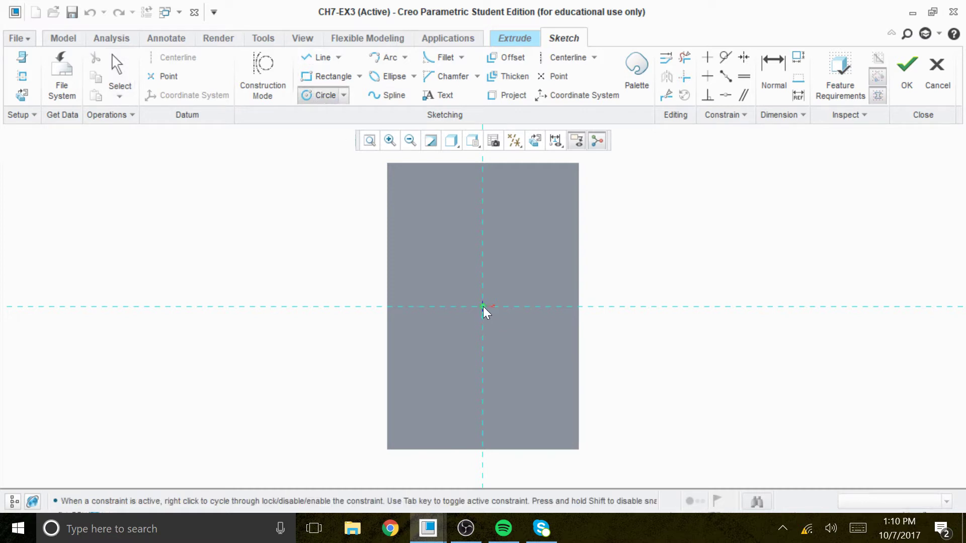
{"action": "left_click", "coordinate": [482, 307]}
{"action": "left_click", "coordinate": [517, 325]}
{"action": "middle_click", "coordinate": [693, 259]}
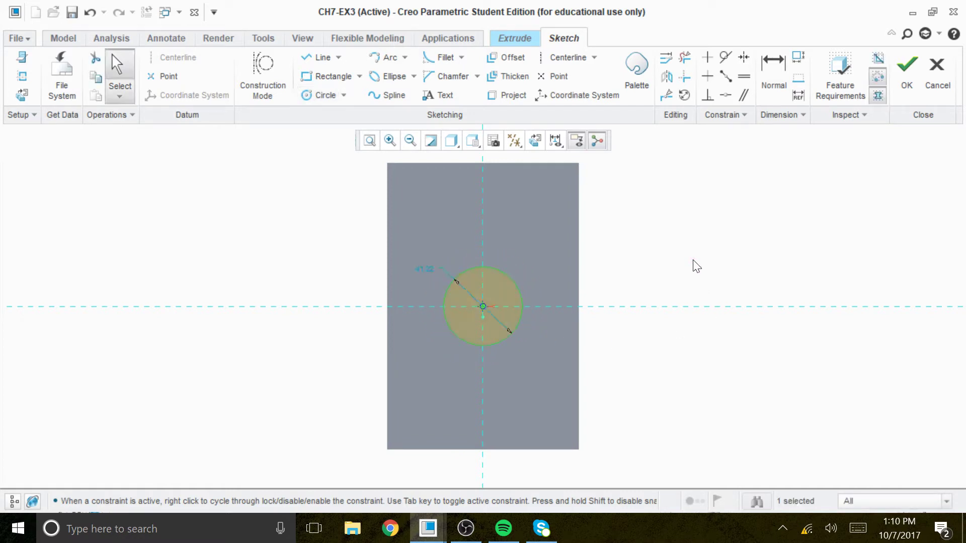
Move the circle's diameter dimension outside the plate and set it to 30.
{"action": "left_click_drag", "start_coordinate": [422, 270], "coordinate": [608, 231]}
{"action": "left_click", "coordinate": [635, 232]}
{"action": "double_click", "coordinate": [626, 232]}
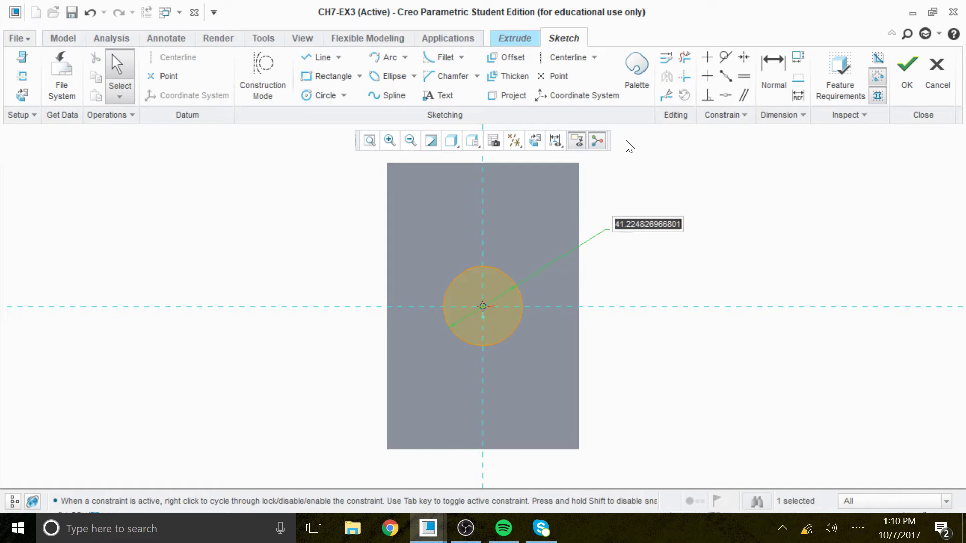
{"action": "type", "text": "30"}
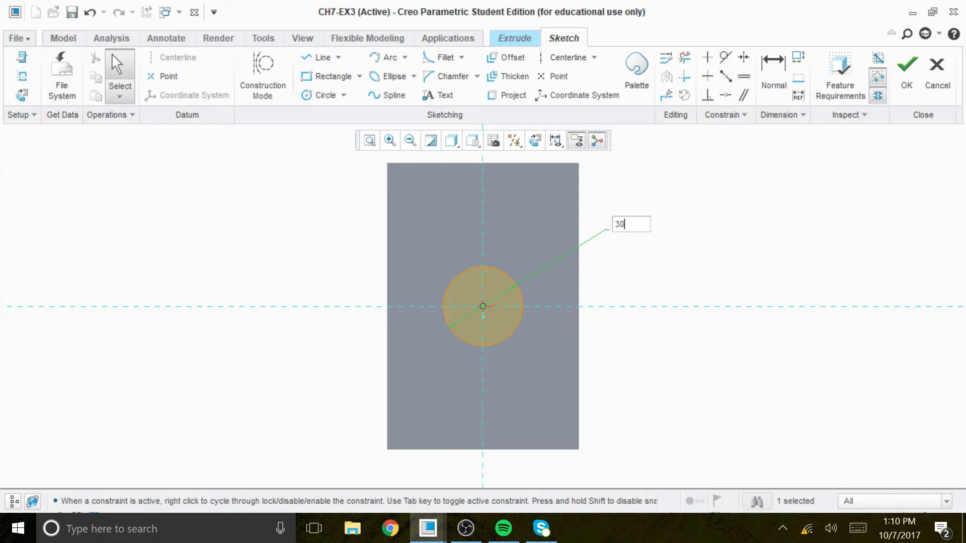
{"action": "key", "text": "Return"}
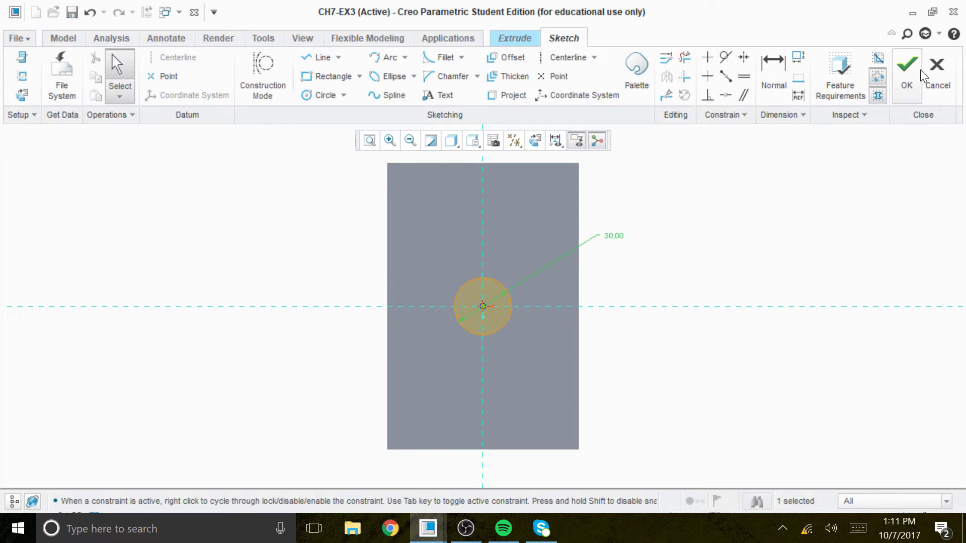
Finish the sketch and extrude the circle to a height of 40 above the plate.
{"action": "left_click", "coordinate": [906, 70]}
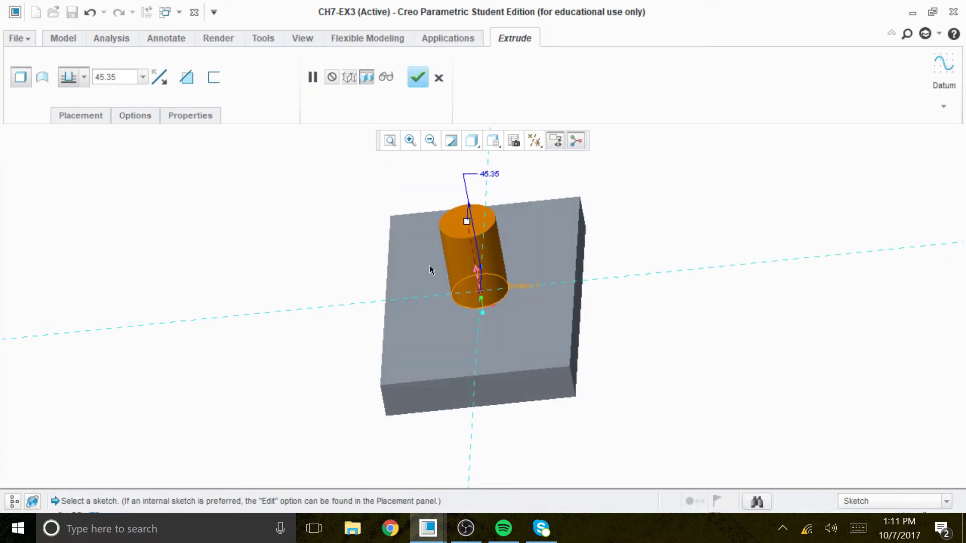
{"action": "double_click", "coordinate": [491, 176]}
{"action": "type", "text": "40"}
{"action": "key", "text": "Return"}
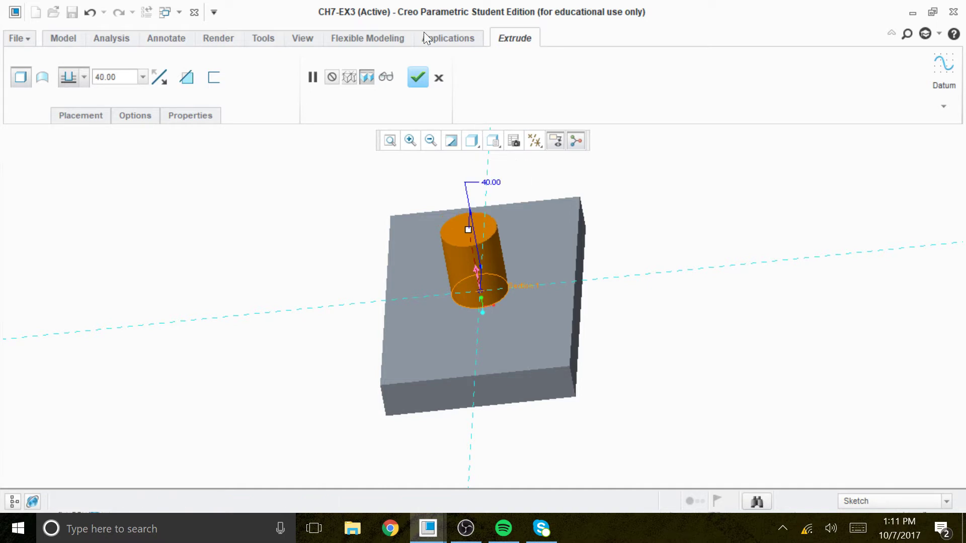
{"action": "left_click", "coordinate": [417, 77]}
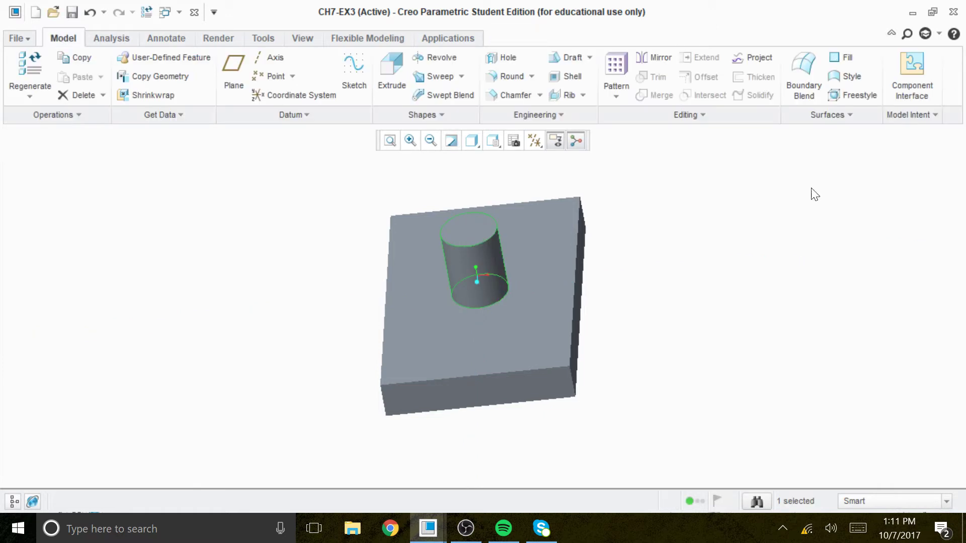
Start another extrusion with a new sketch on the top face of the cylinder.
{"action": "mouse_move", "coordinate": [703, 311]}
{"action": "middle_mouse_down"}
{"action": "mouse_move", "coordinate": [696, 258]}
{"action": "mouse_move", "coordinate": [707, 311]}
{"action": "middle_mouse_up"}
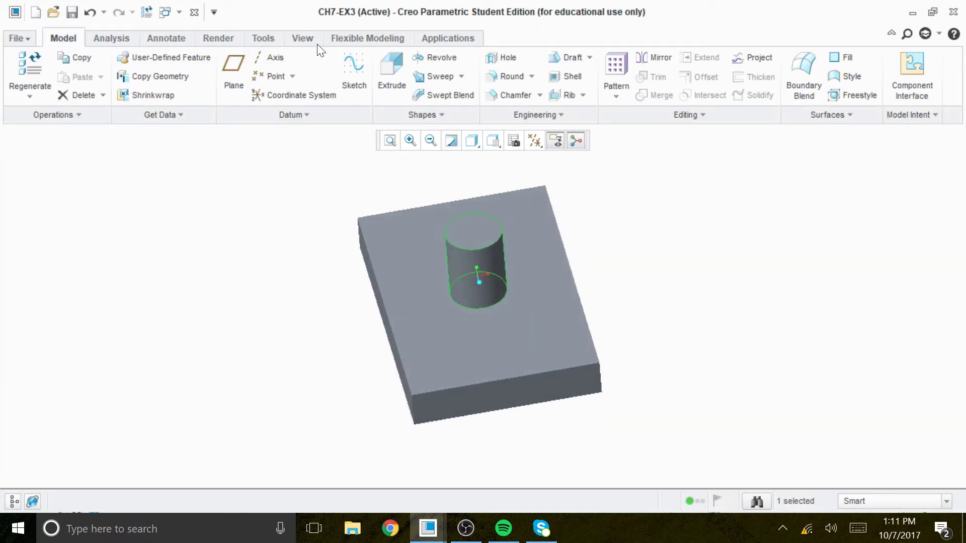
{"action": "left_click", "coordinate": [392, 75]}
{"action": "left_click", "coordinate": [76, 122]}
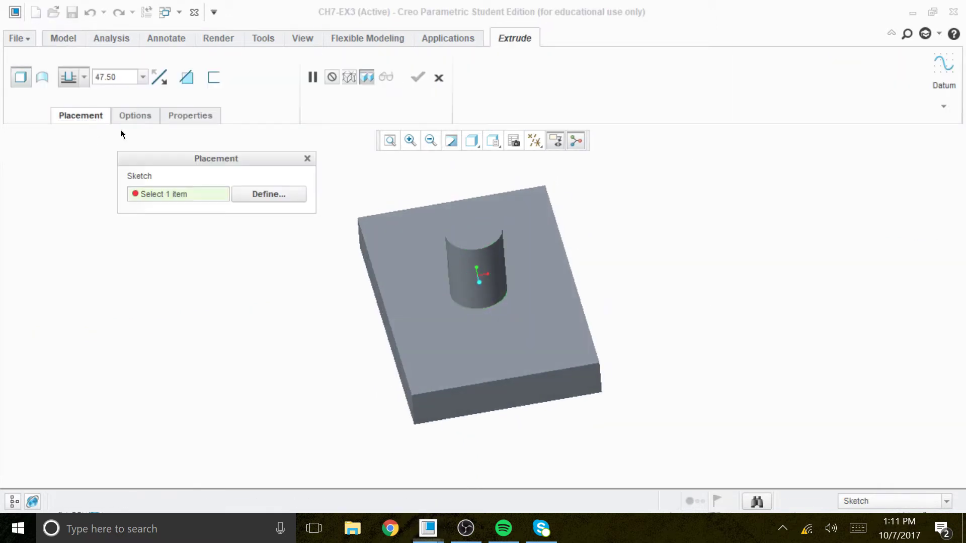
{"action": "left_click", "coordinate": [278, 195]}
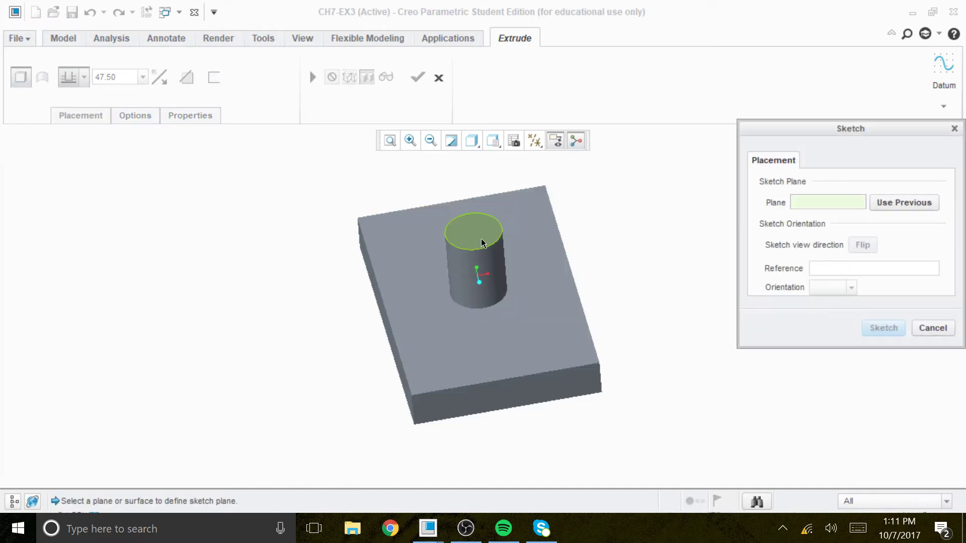
{"action": "left_click", "coordinate": [482, 241]}
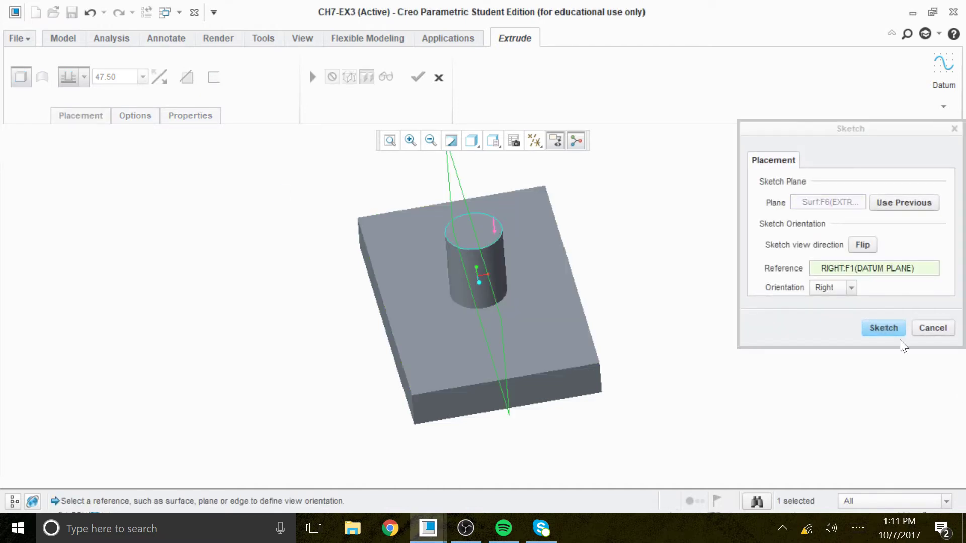
{"action": "left_click", "coordinate": [883, 328]}
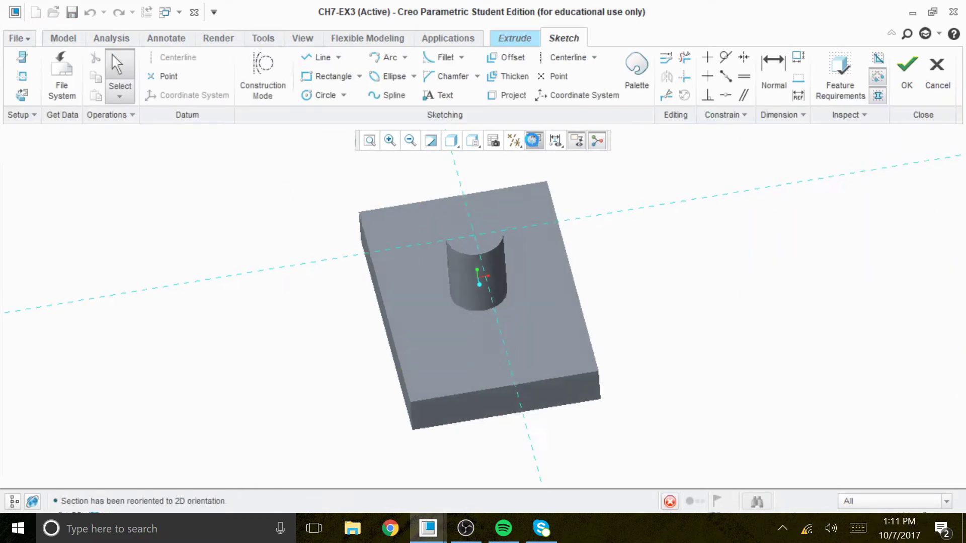
Set the display style to No Hidden and sketch a circle about 75 in diameter concentric with the cylinder.
{"action": "left_click", "coordinate": [458, 145]}
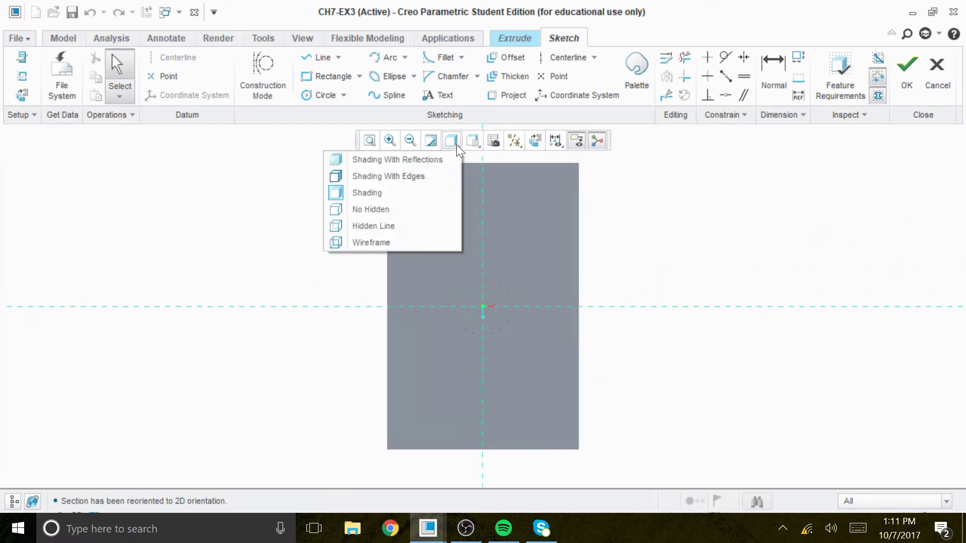
{"action": "left_click", "coordinate": [386, 210]}
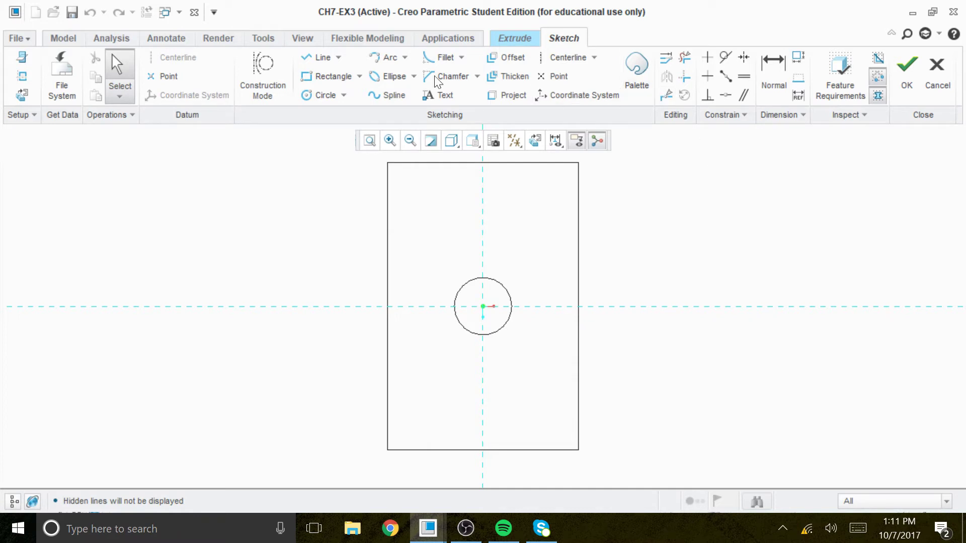
{"action": "left_click", "coordinate": [324, 96]}
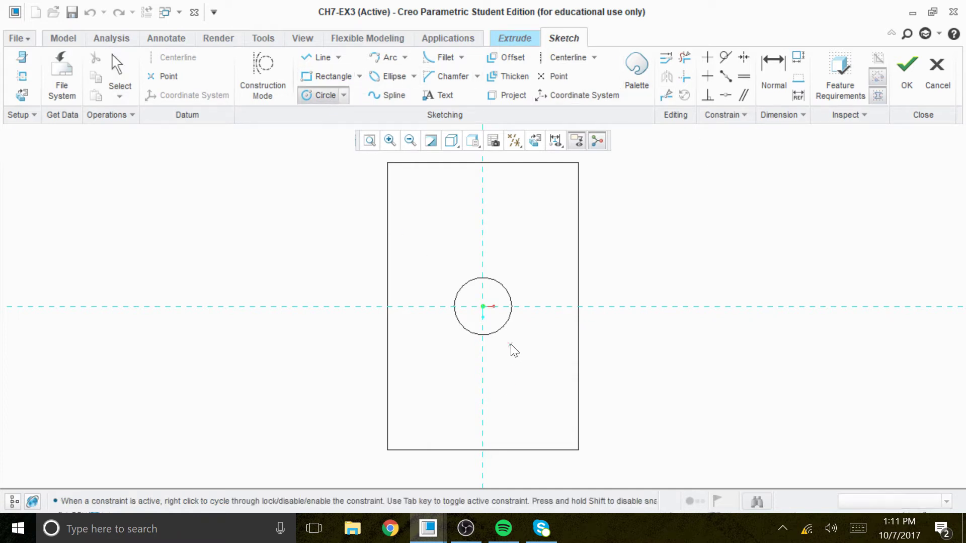
{"action": "left_click", "coordinate": [482, 307]}
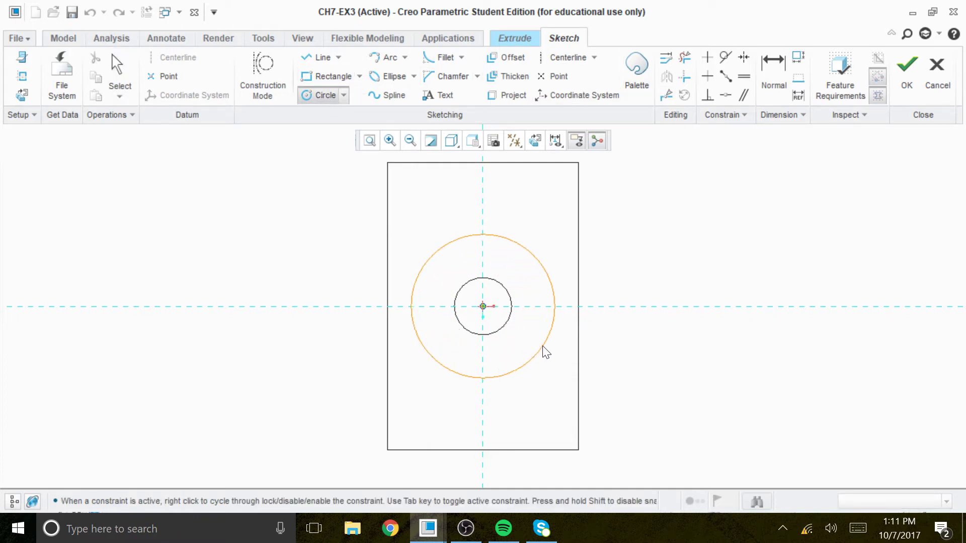
{"action": "left_click", "coordinate": [541, 351]}
{"action": "middle_click", "coordinate": [700, 350]}
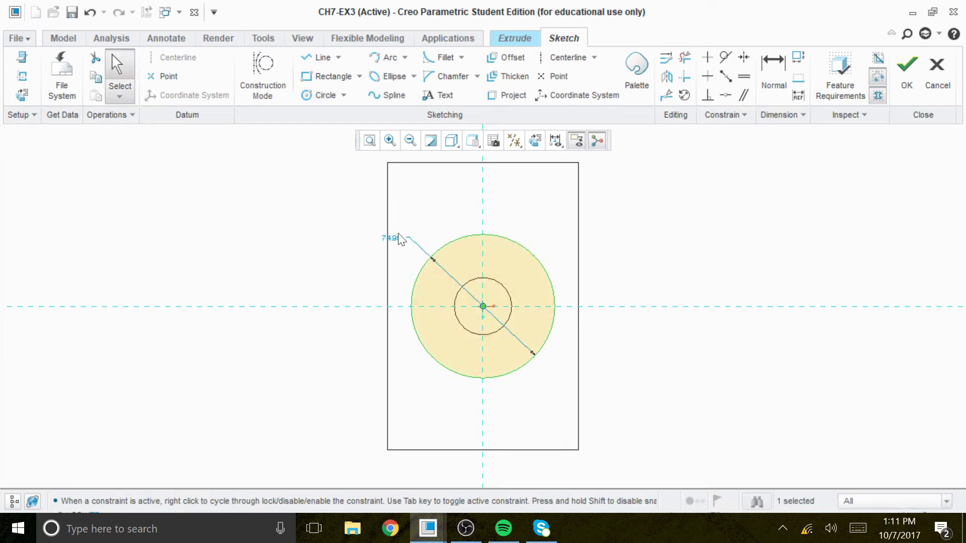
Set the new circle's diameter to 80 and return the display style to Shading.
{"action": "left_click_drag", "start_coordinate": [400, 244], "coordinate": [391, 247]}
{"action": "double_click", "coordinate": [388, 241]}
{"action": "type", "text": "80"}
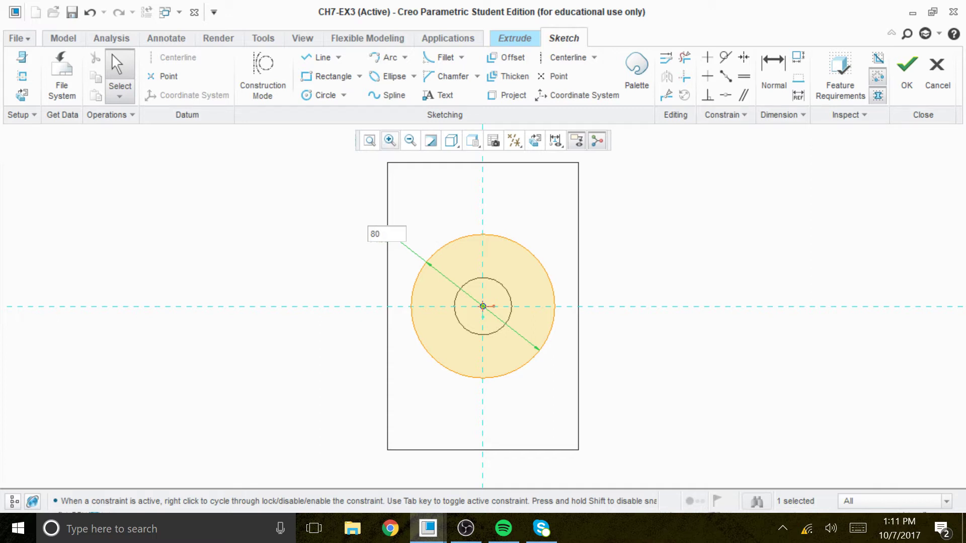
{"action": "key", "text": "Return"}
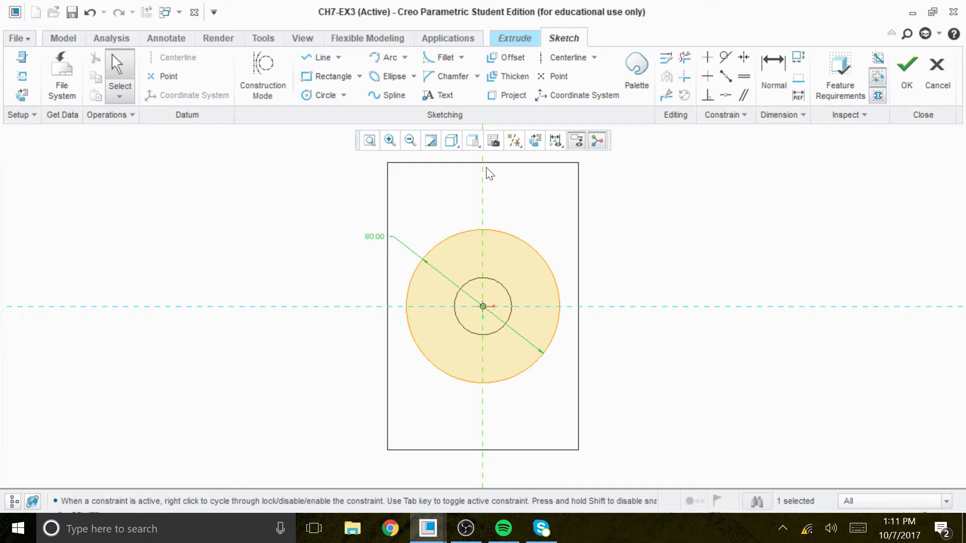
{"action": "left_click", "coordinate": [456, 145]}
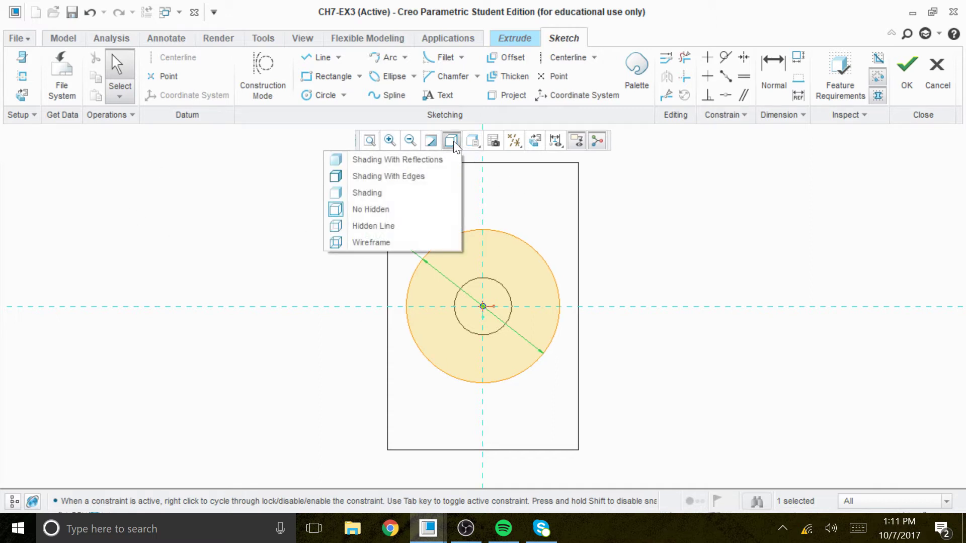
{"action": "left_click", "coordinate": [396, 197]}
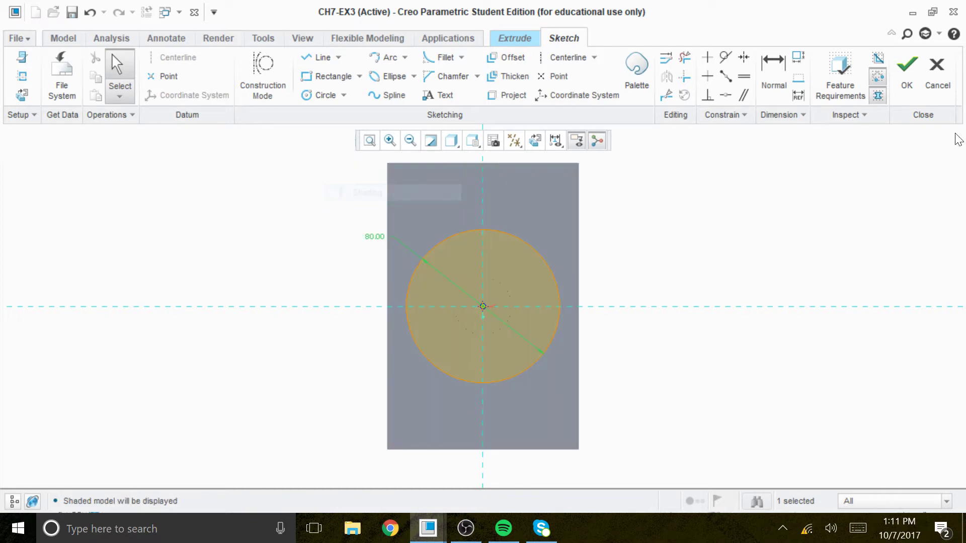
Finish the sketch and extrude the large circle to a thickness of 20 on top of the cylinder.
{"action": "left_click", "coordinate": [899, 91]}
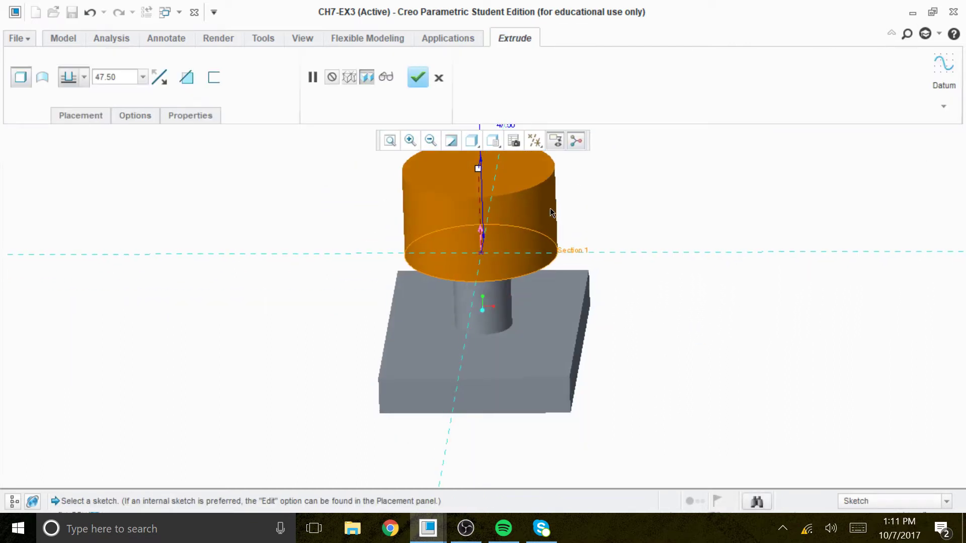
{"action": "left_click", "coordinate": [122, 77]}
{"action": "type", "text": "20"}
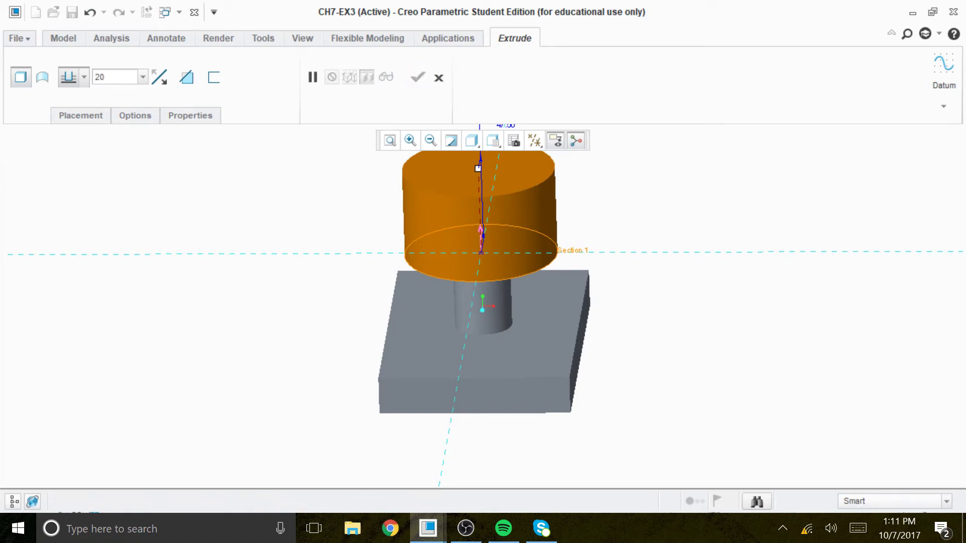
{"action": "key", "text": "Return"}
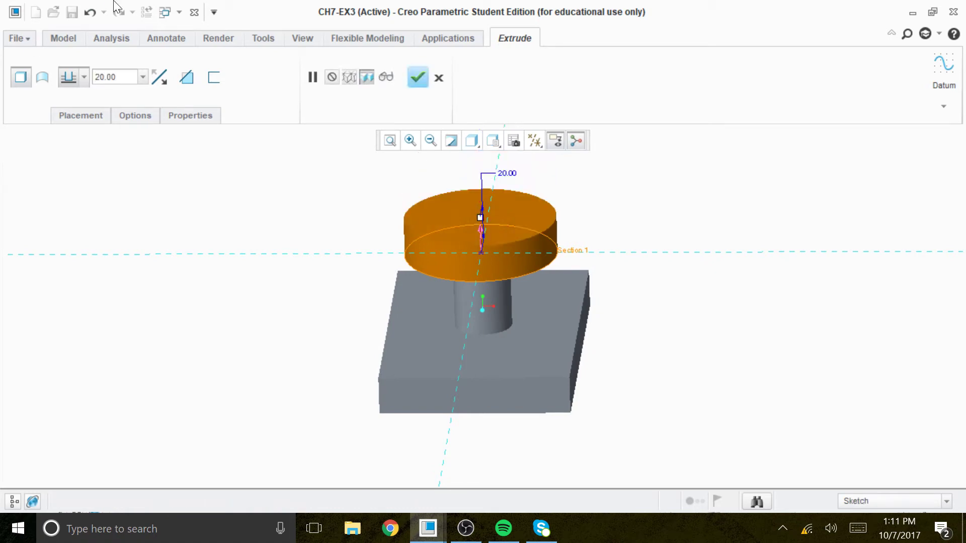
{"action": "left_click", "coordinate": [417, 77]}
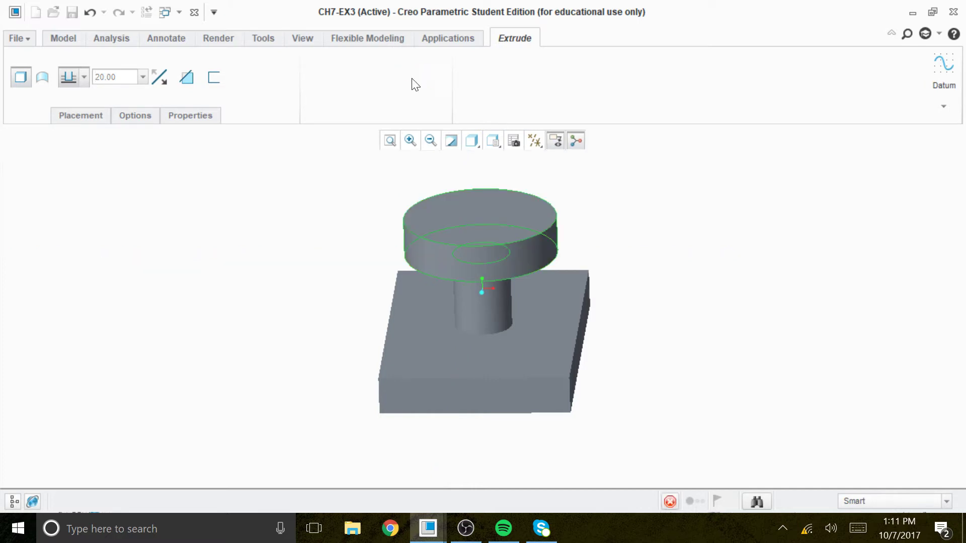
{"action": "middle_click_drag", "start_coordinate": [667, 273], "coordinate": [667, 298]}
{"action": "left_click", "coordinate": [476, 247]}
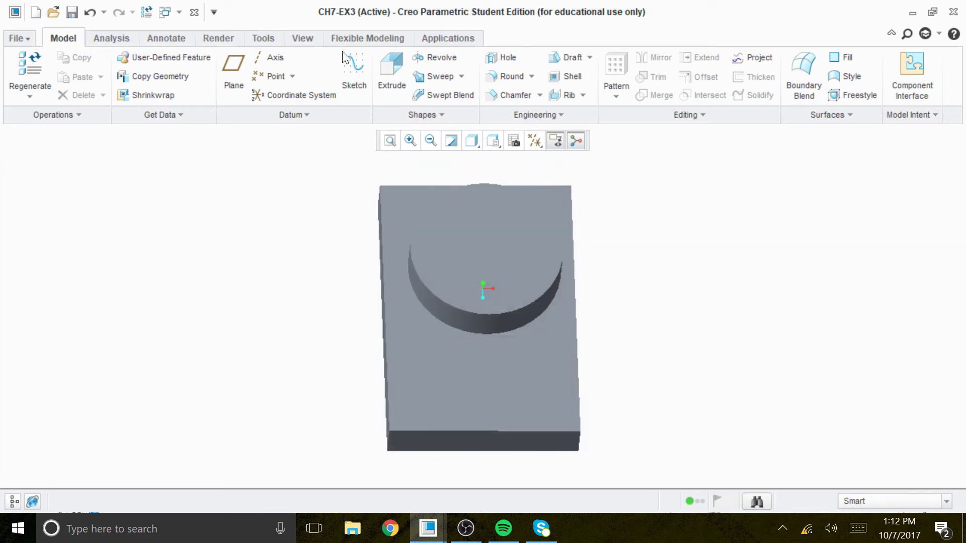
Apply the bright red appearance from My Appearances to the top face of the base plate.
{"action": "left_click", "coordinate": [218, 39]}
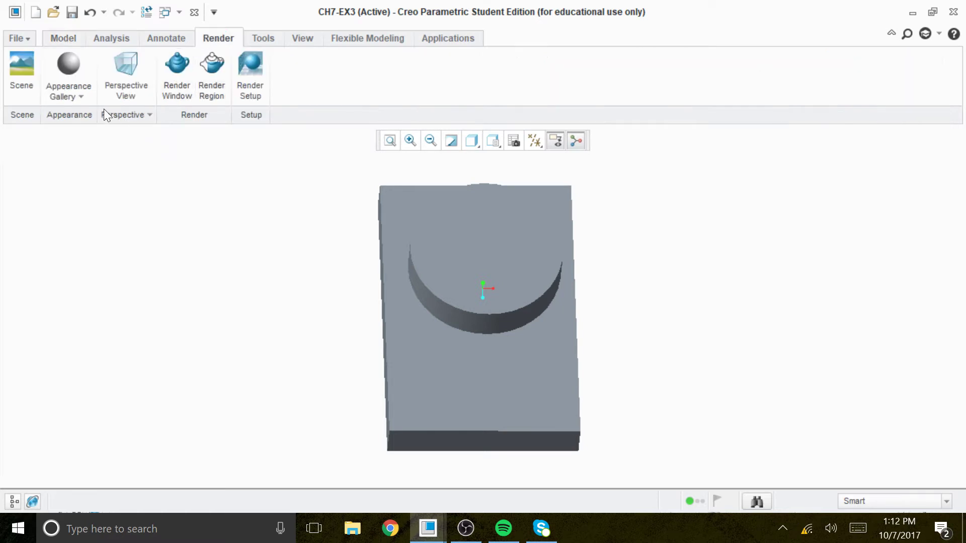
{"action": "left_click", "coordinate": [90, 98]}
{"action": "left_click", "coordinate": [89, 98]}
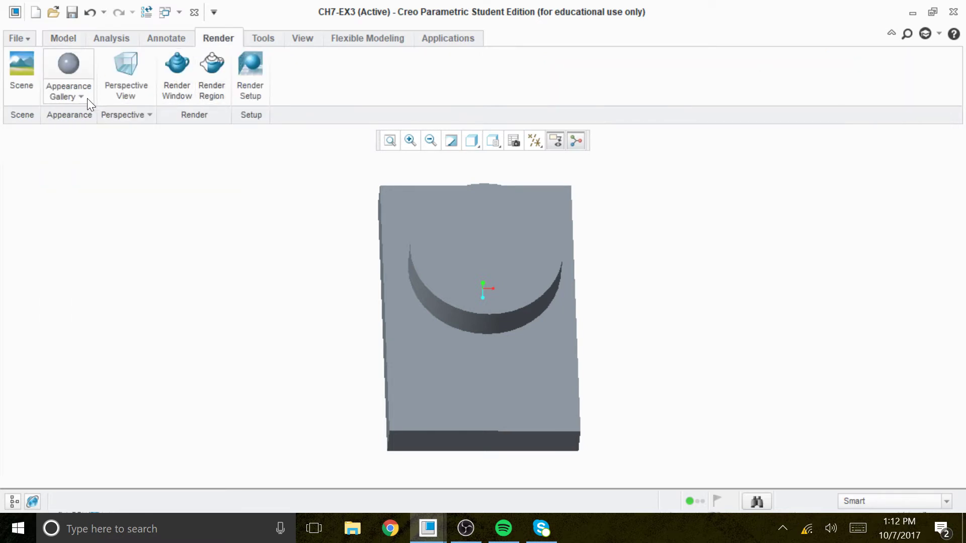
{"action": "left_click", "coordinate": [86, 98]}
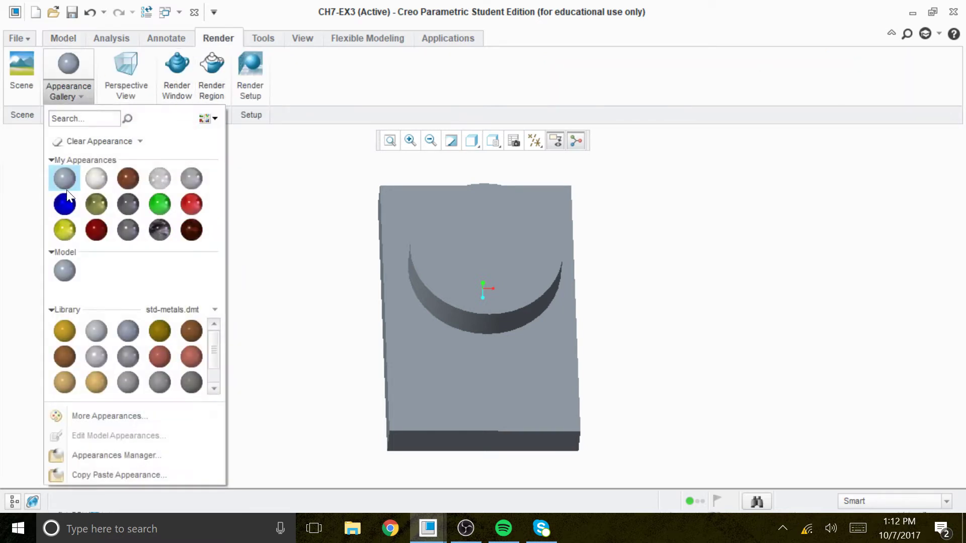
{"action": "left_click", "coordinate": [187, 206]}
{"action": "left_click", "coordinate": [479, 397]}
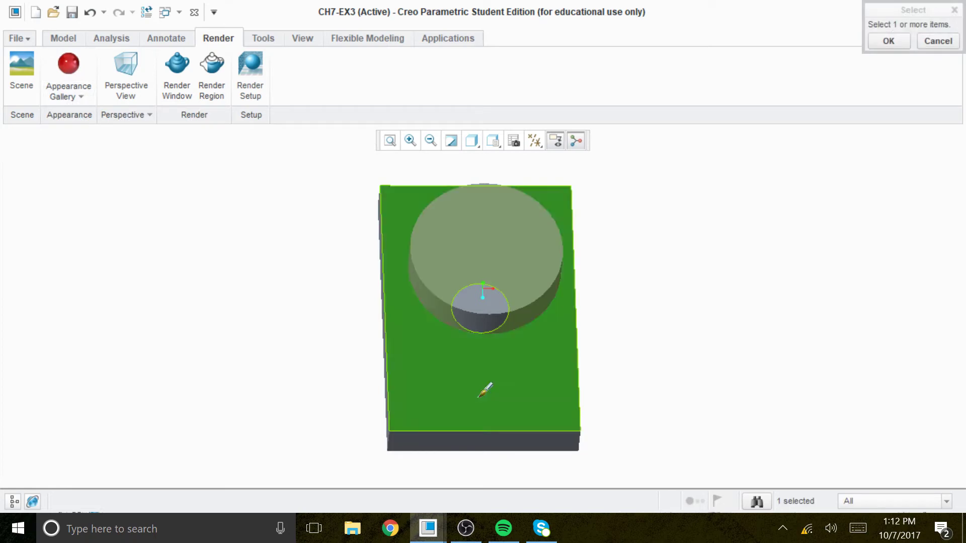
{"action": "left_click", "coordinate": [889, 41]}
Apply the yellow appearance from My Appearances to the top face of the large disc.
{"action": "middle_click_drag", "start_coordinate": [743, 228], "coordinate": [235, 91]}
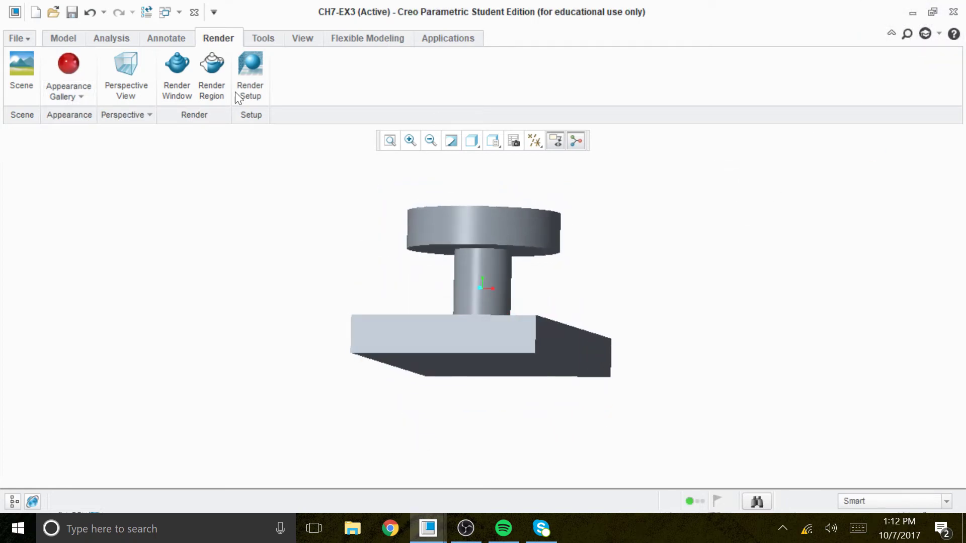
{"action": "left_click", "coordinate": [88, 96]}
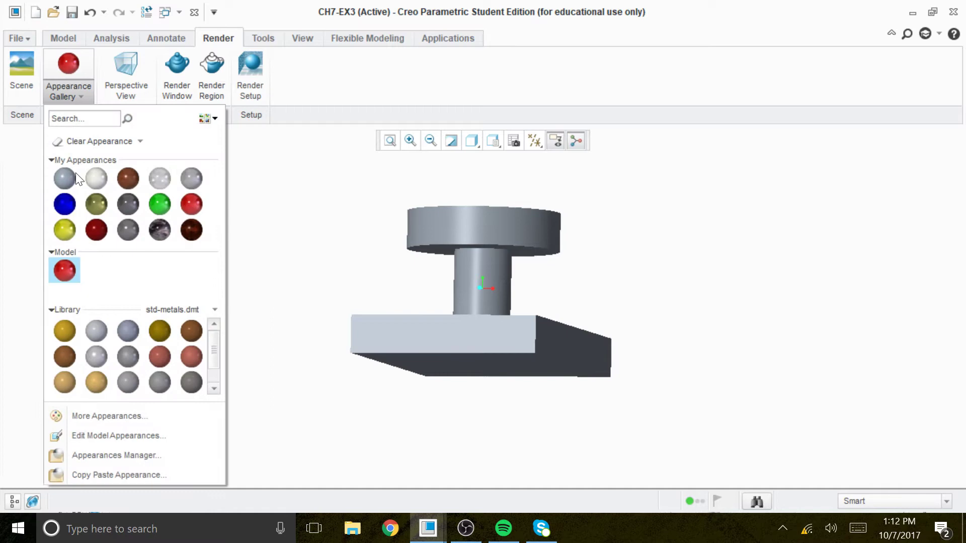
{"action": "left_click", "coordinate": [65, 228]}
{"action": "middle_click_drag", "start_coordinate": [638, 252], "coordinate": [641, 291]}
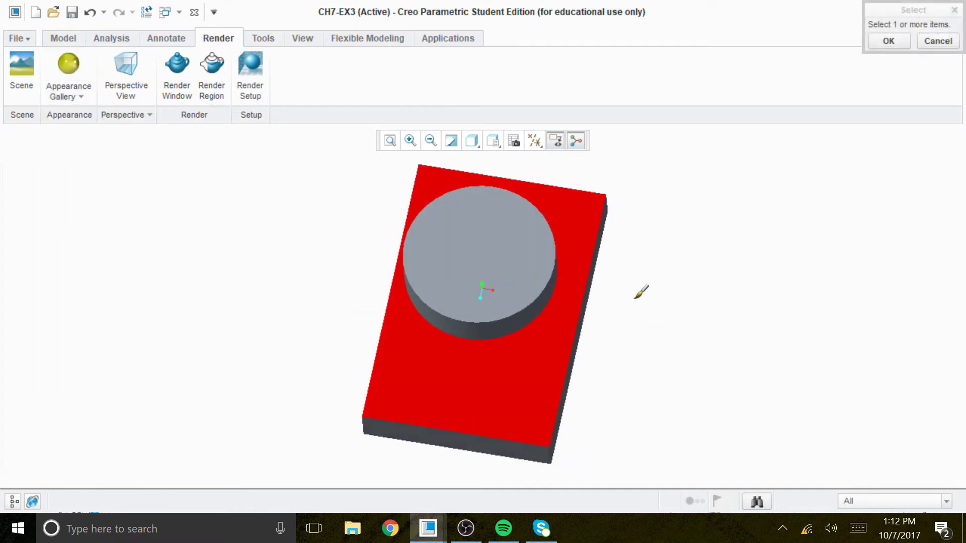
{"action": "left_click", "coordinate": [539, 255]}
{"action": "left_click", "coordinate": [887, 41]}
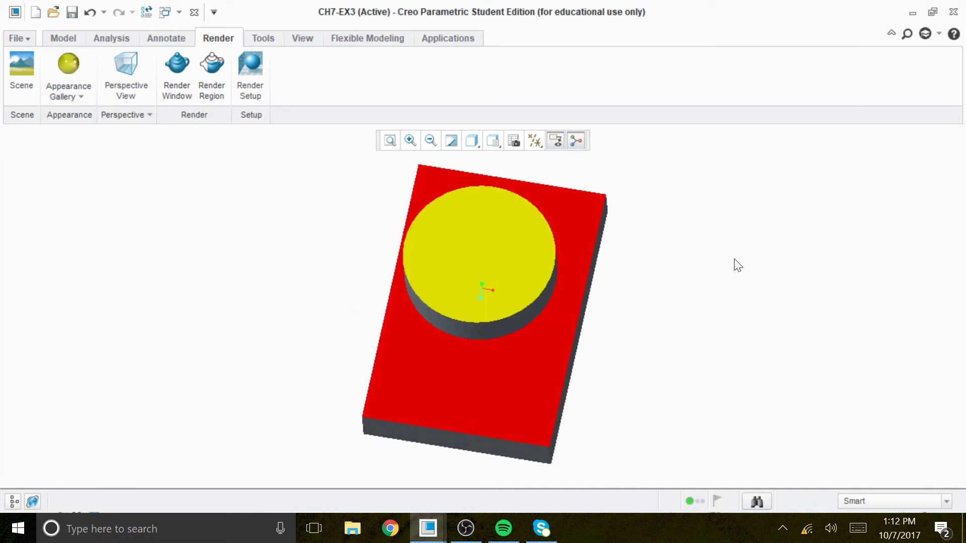
{"action": "mouse_move", "coordinate": [764, 286]}
{"action": "middle_mouse_down"}
{"action": "mouse_move", "coordinate": [785, 254]}
{"action": "mouse_move", "coordinate": [777, 242]}
{"action": "mouse_move", "coordinate": [776, 270]}
{"action": "middle_mouse_up"}
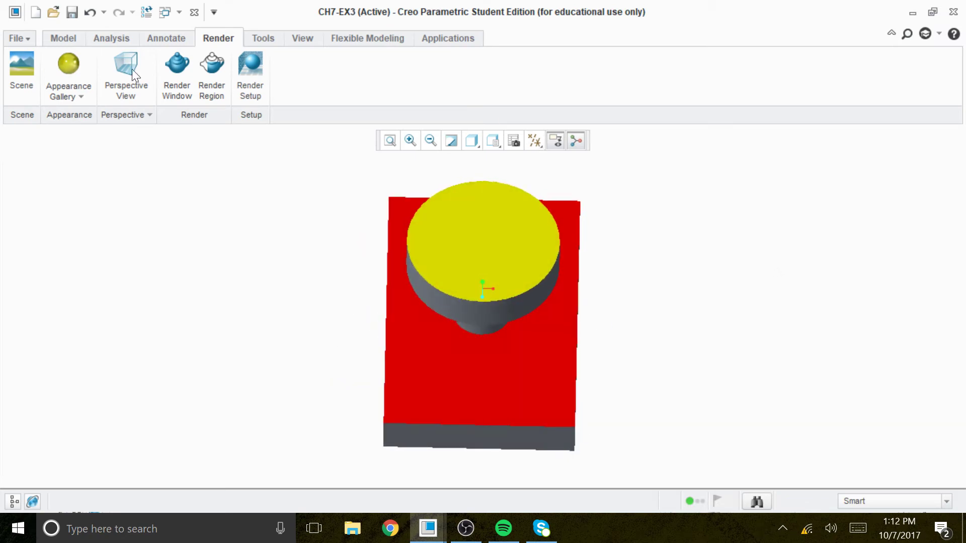
Start another extrusion with a new sketch on the disc's yellow top face and orient the view to the sketch plane.
{"action": "left_click", "coordinate": [59, 34]}
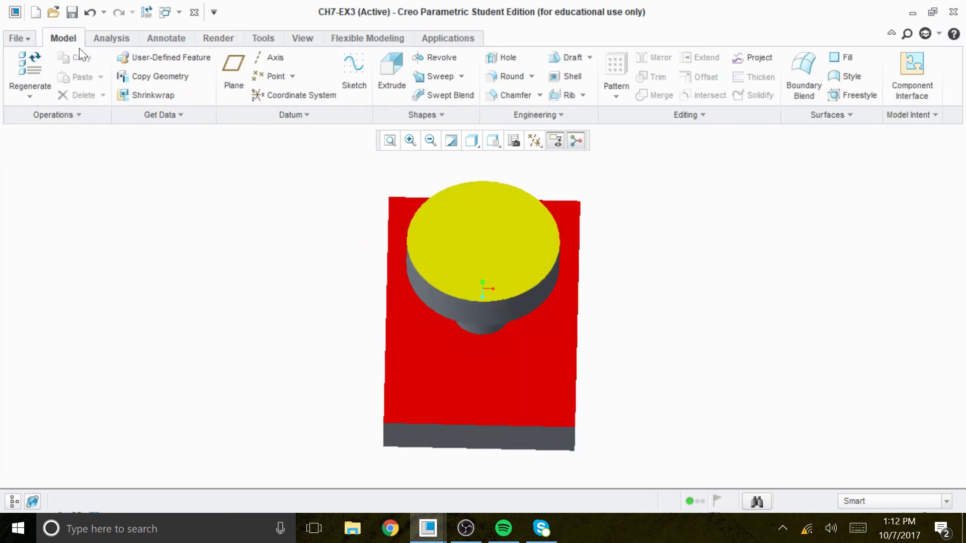
{"action": "left_click", "coordinate": [473, 295]}
{"action": "left_click", "coordinate": [385, 85]}
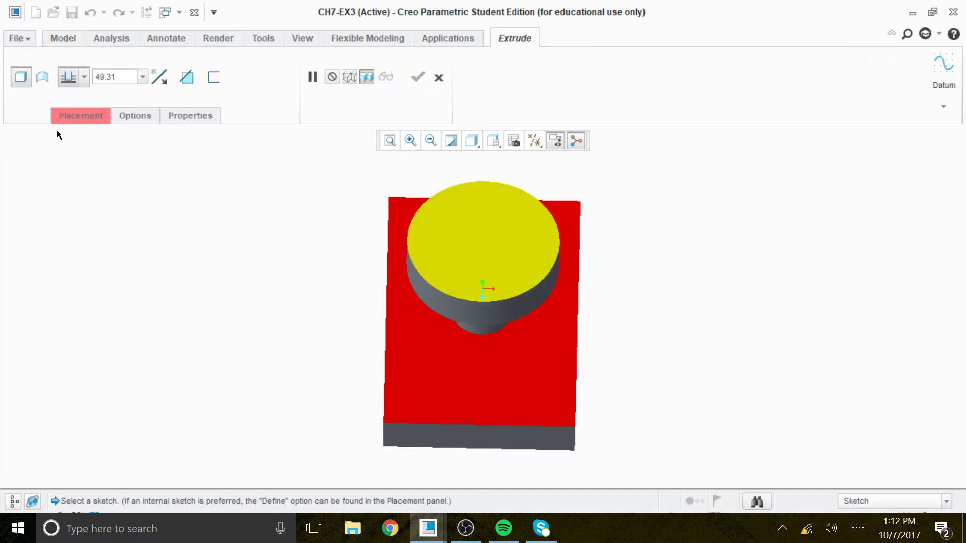
{"action": "left_click", "coordinate": [83, 116]}
{"action": "left_click", "coordinate": [268, 194]}
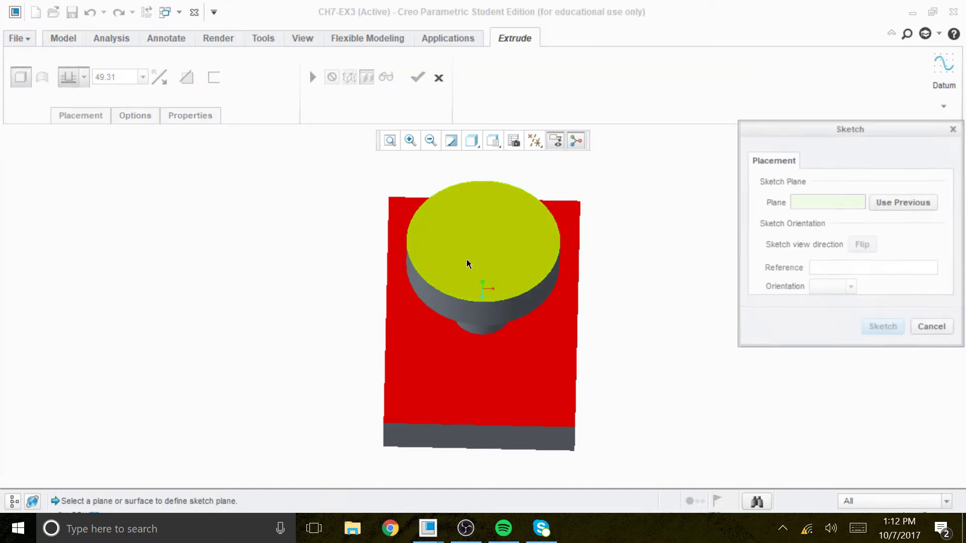
{"action": "left_click", "coordinate": [516, 259]}
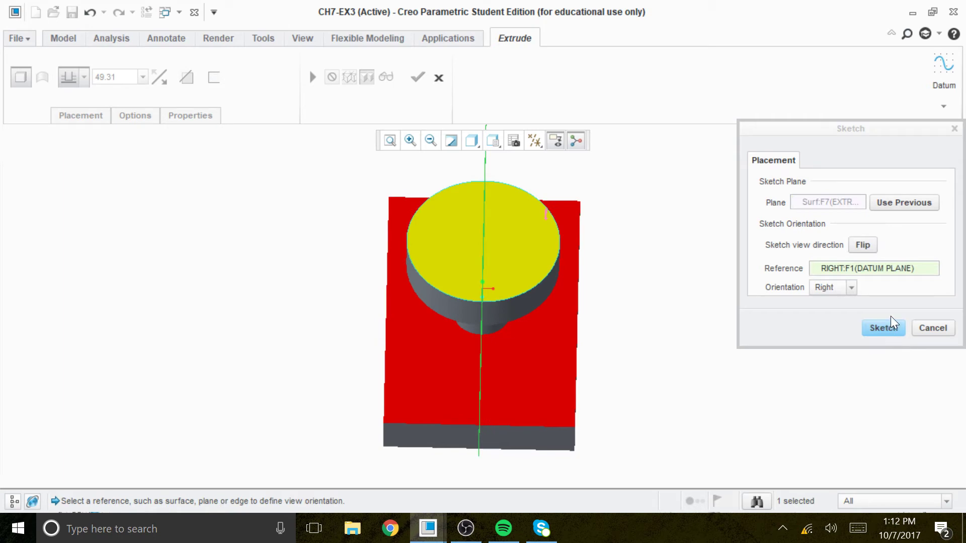
{"action": "left_click", "coordinate": [883, 328]}
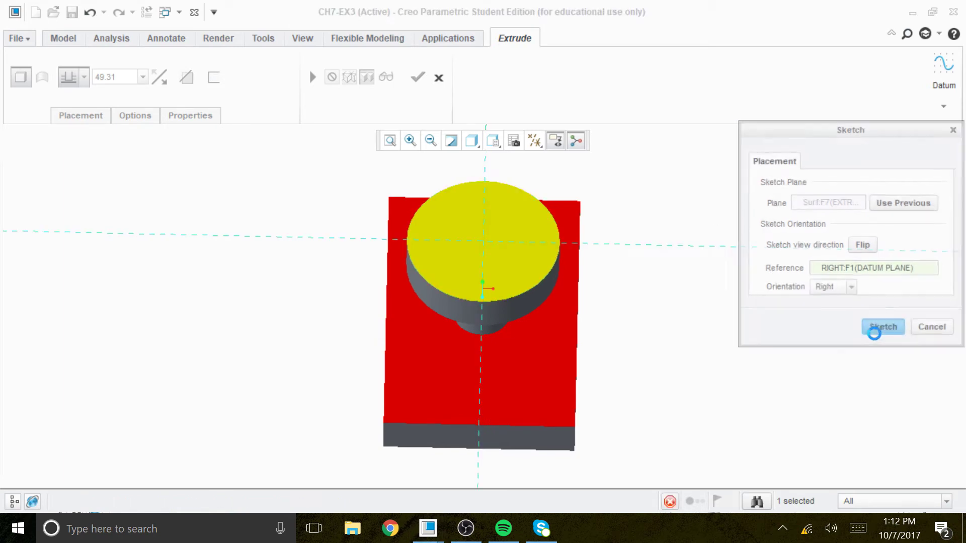
{"action": "left_click", "coordinate": [536, 143]}
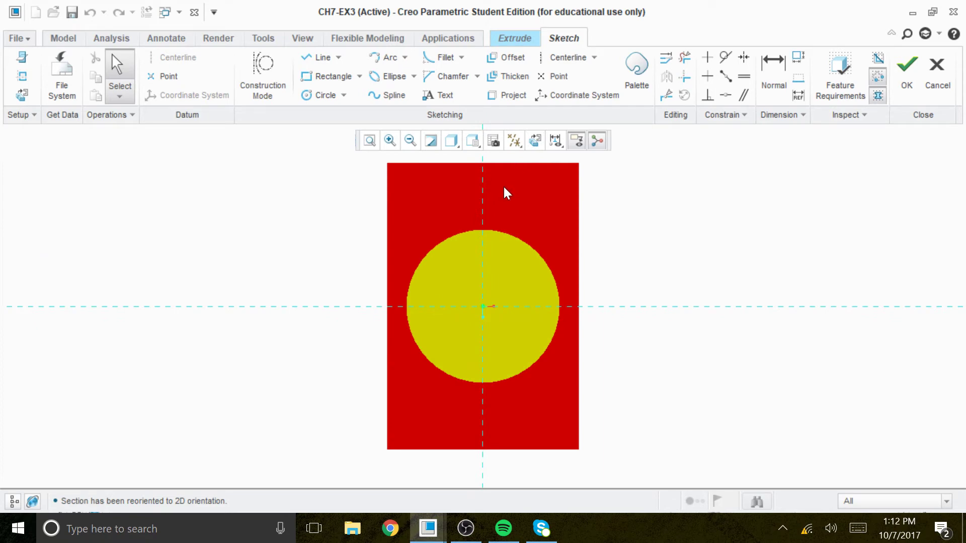
Set the display style to No Hidden and sketch a circle about 58 in diameter concentric with the disc.
{"action": "left_click", "coordinate": [451, 141]}
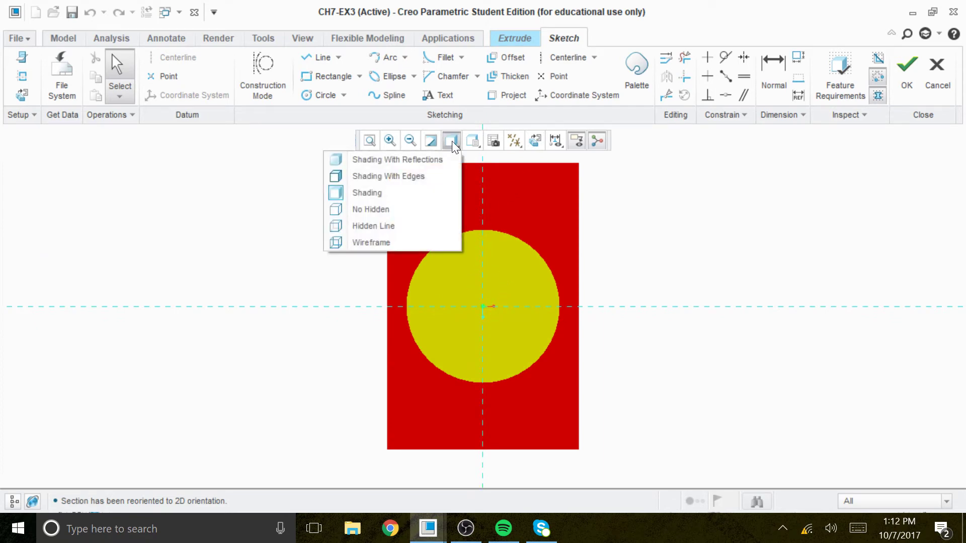
{"action": "left_click", "coordinate": [384, 212]}
{"action": "left_click", "coordinate": [329, 97]}
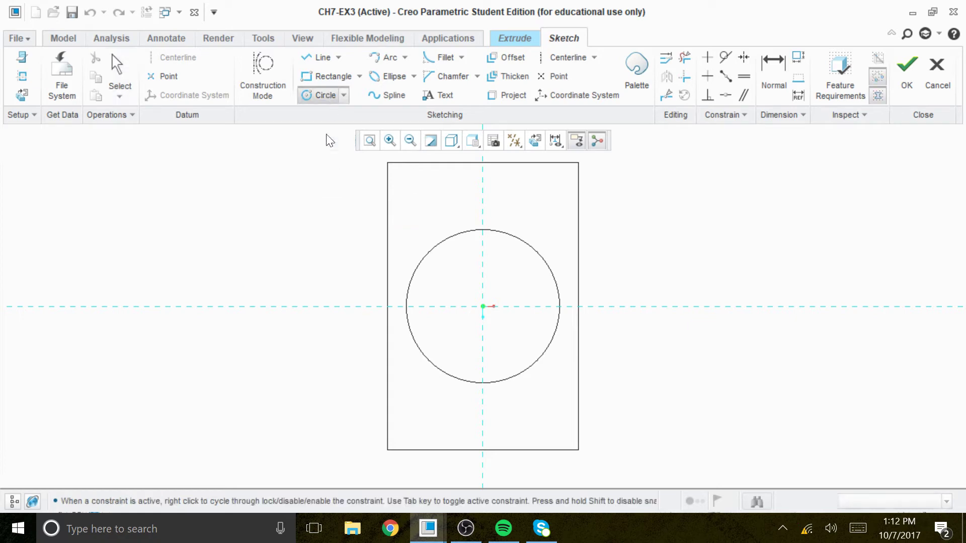
{"action": "left_click", "coordinate": [483, 306]}
{"action": "left_click", "coordinate": [525, 345]}
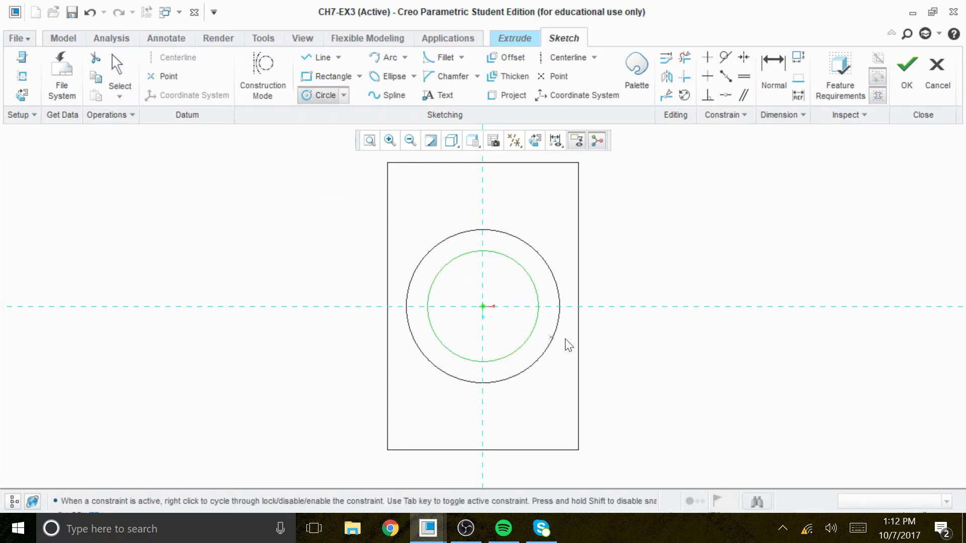
{"action": "middle_click", "coordinate": [637, 346]}
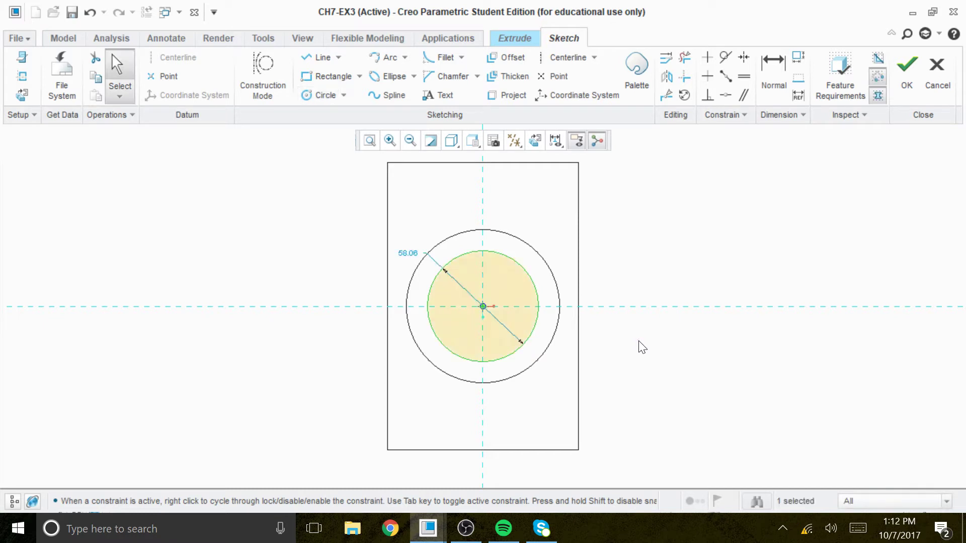
Convert the new circle to construction geometry and set its diameter to 60.
{"action": "right_click", "coordinate": [513, 260]}
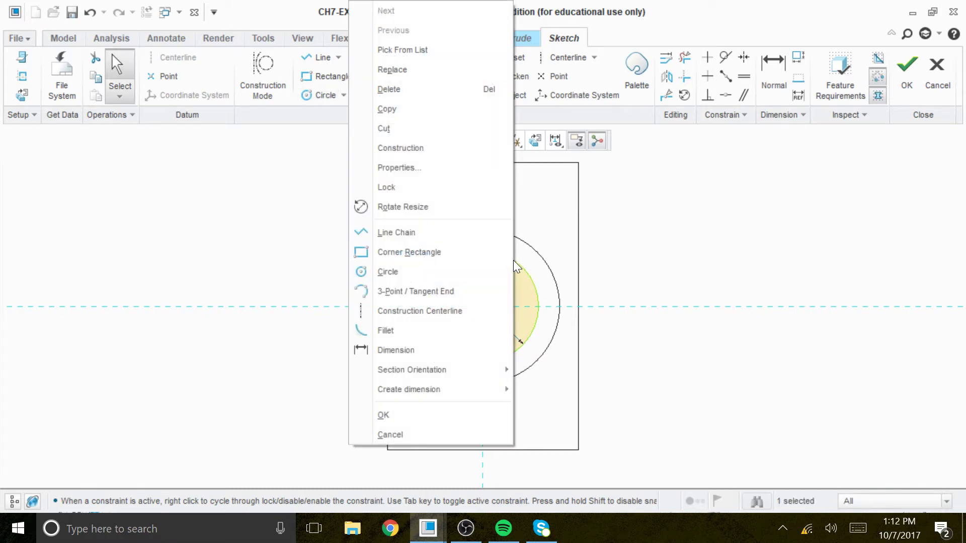
{"action": "left_click", "coordinate": [425, 147]}
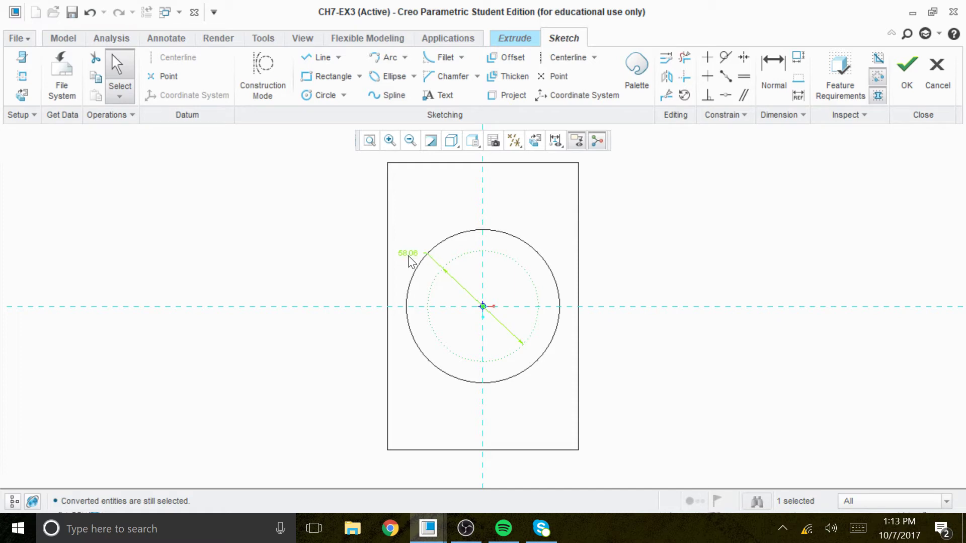
{"action": "left_click_drag", "start_coordinate": [412, 257], "coordinate": [399, 257]}
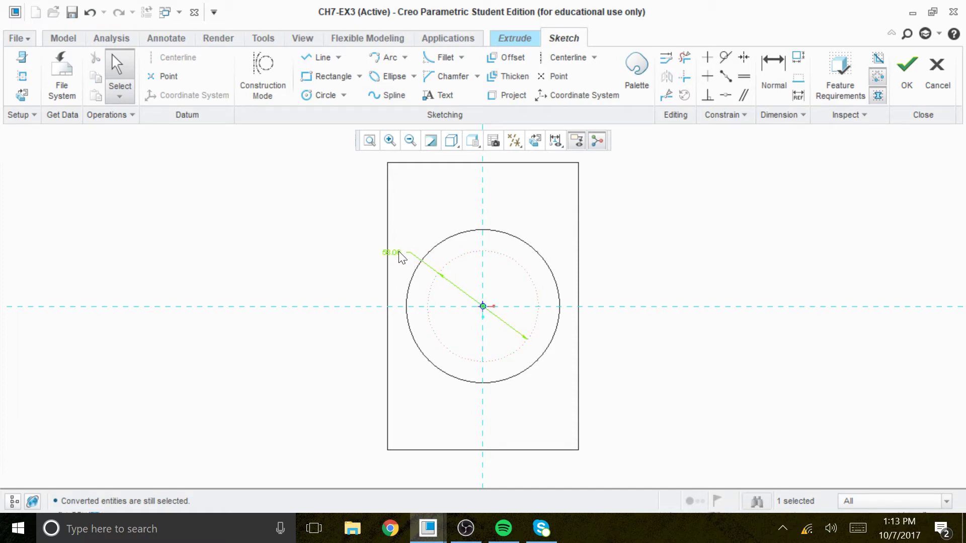
{"action": "double_click", "coordinate": [399, 257]}
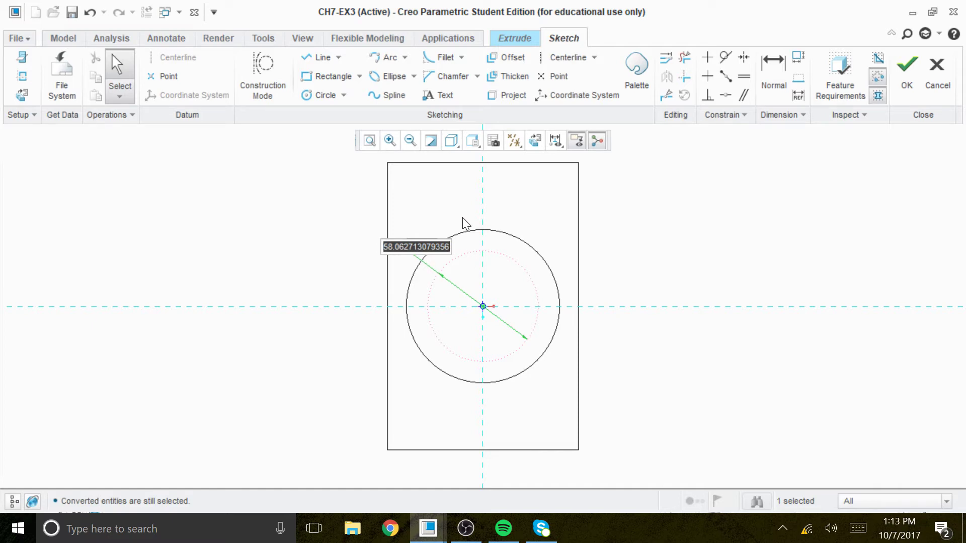
{"action": "type", "text": "60"}
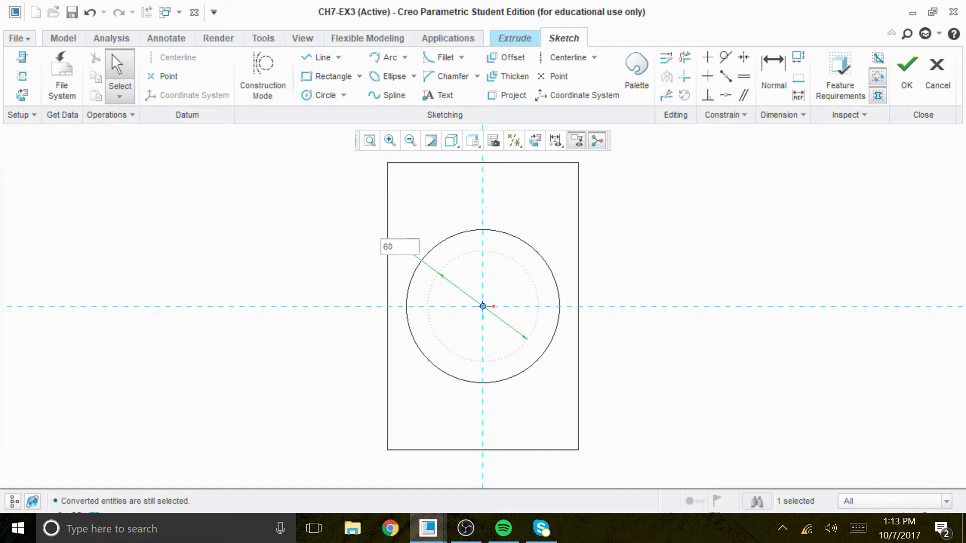
{"action": "key", "text": "Return"}
Sketch a circle about 12 in diameter centred where the construction circle meets the vertical reference above the disc's centre.
{"action": "left_click", "coordinate": [319, 94]}
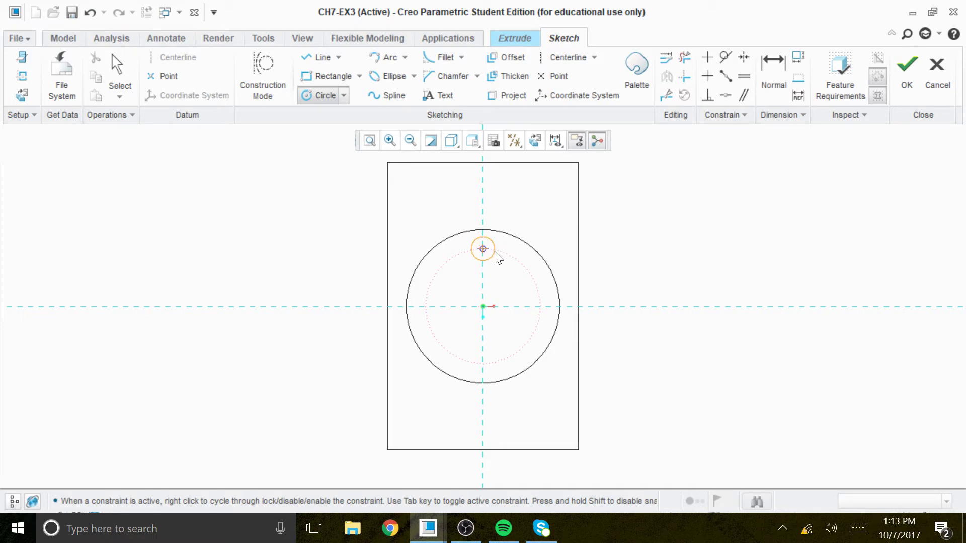
{"action": "left_click", "coordinate": [494, 251]}
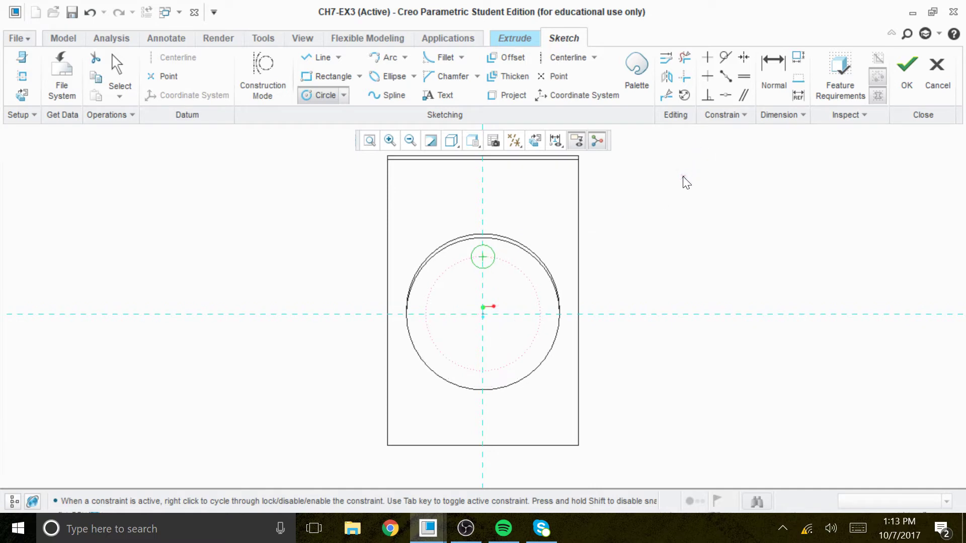
{"action": "left_click", "coordinate": [535, 139]}
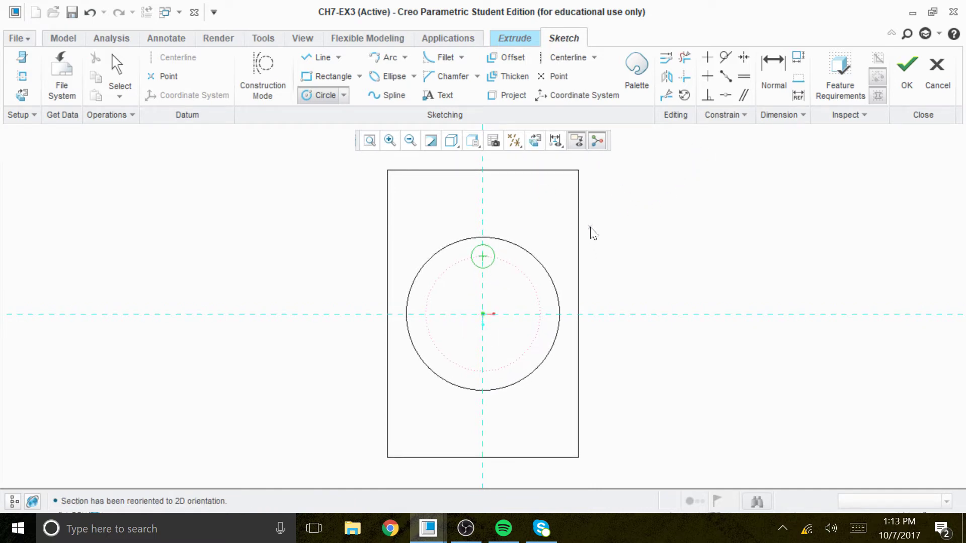
{"action": "middle_click", "coordinate": [638, 260]}
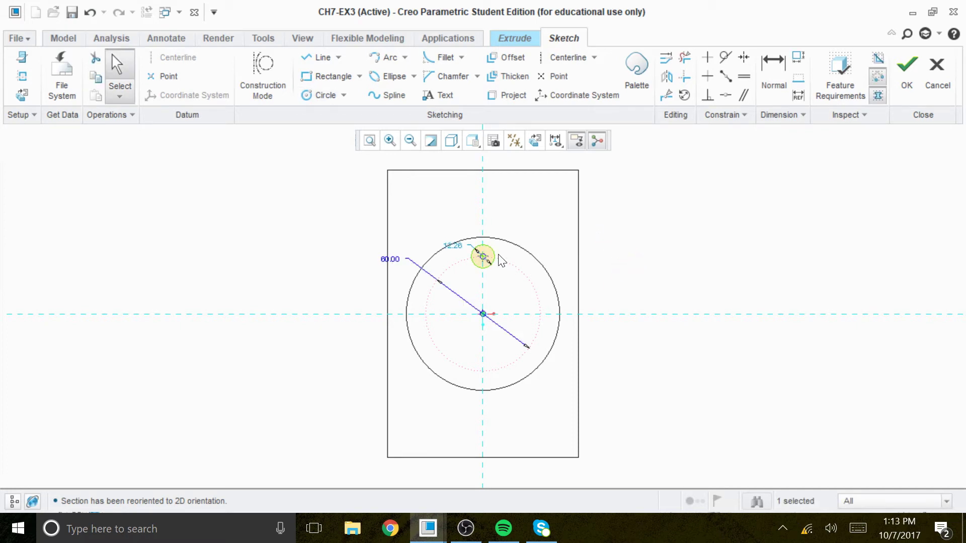
{"action": "left_click", "coordinate": [445, 229]}
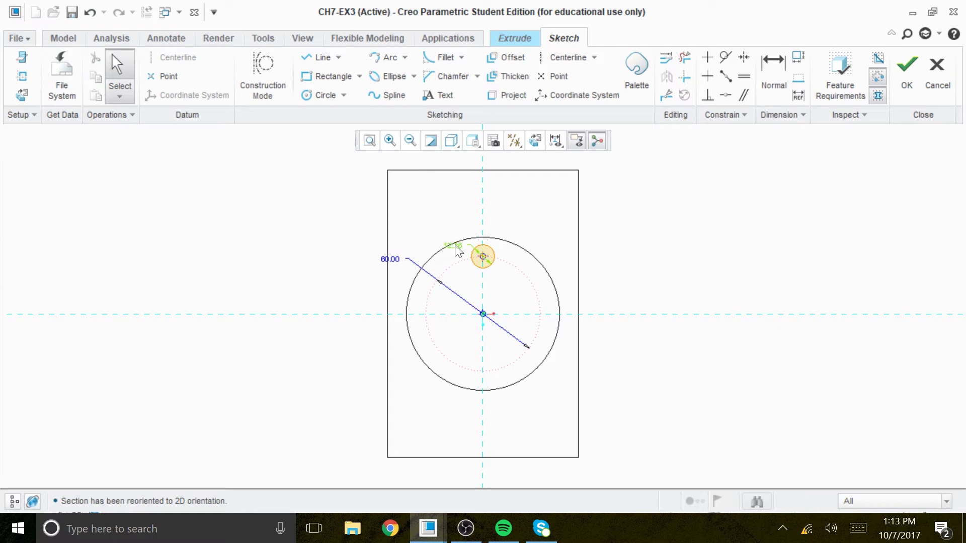
Move the small circle's dimension clear of the geometry, set its diameter to 10 and return the display style to Shading.
{"action": "left_click_drag", "start_coordinate": [458, 250], "coordinate": [426, 224]}
{"action": "middle_click_drag", "start_coordinate": [453, 193], "coordinate": [448, 208]}
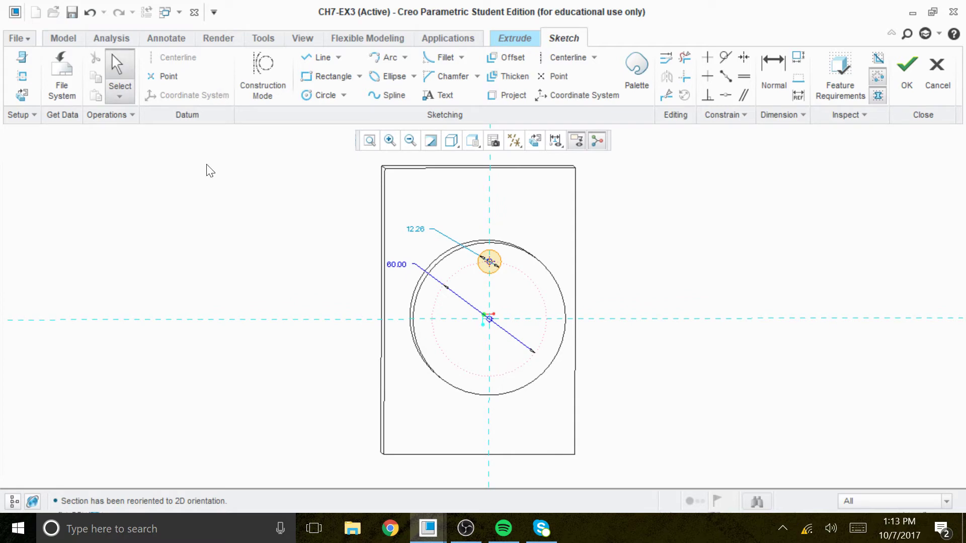
{"action": "left_click", "coordinate": [536, 141]}
{"action": "scroll", "coordinate": [431, 208], "scroll_direction": "down", "scroll_amount": 2}
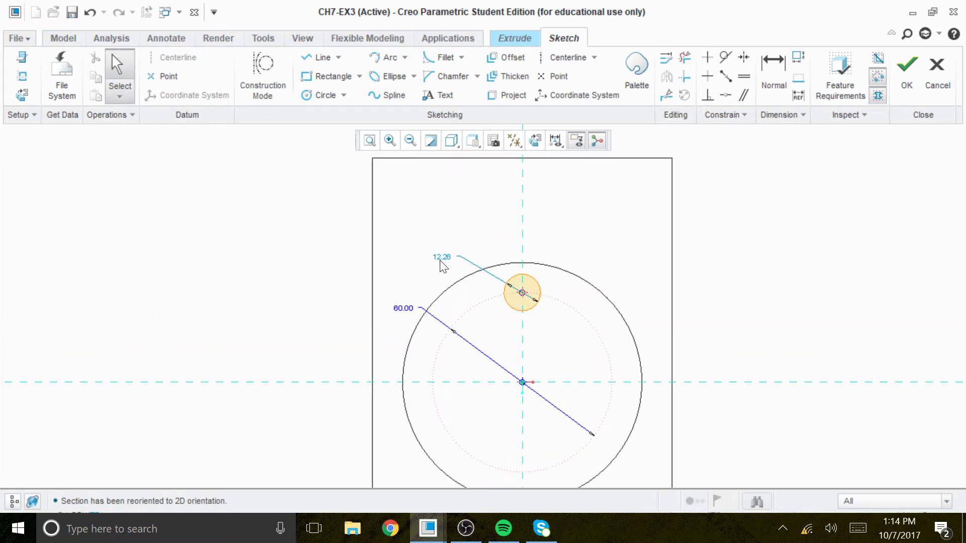
{"action": "double_click", "coordinate": [450, 261]}
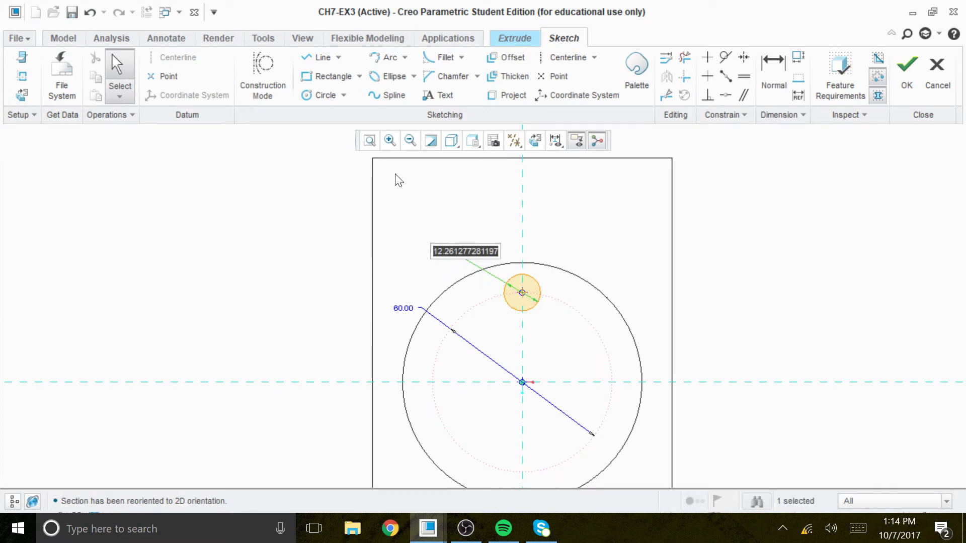
{"action": "type", "text": "10"}
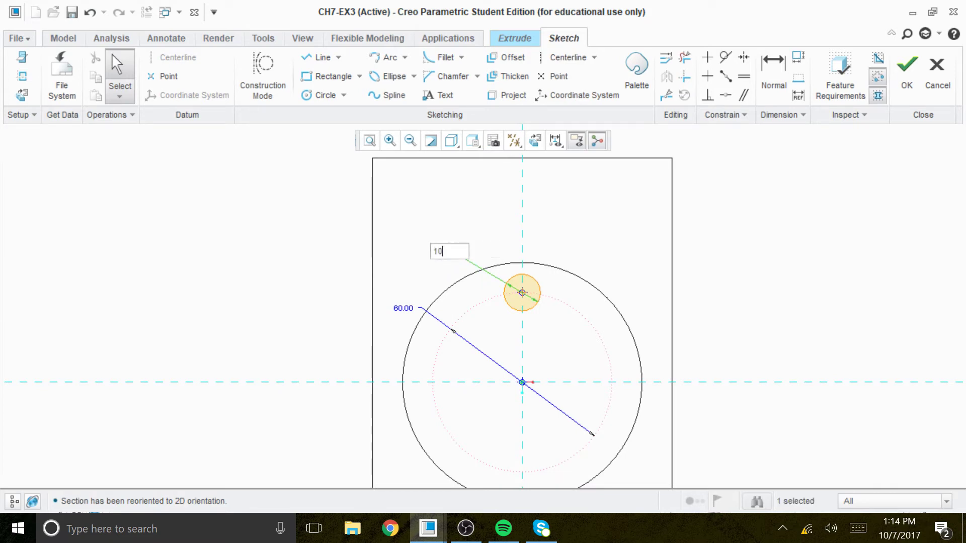
{"action": "key", "text": "Return"}
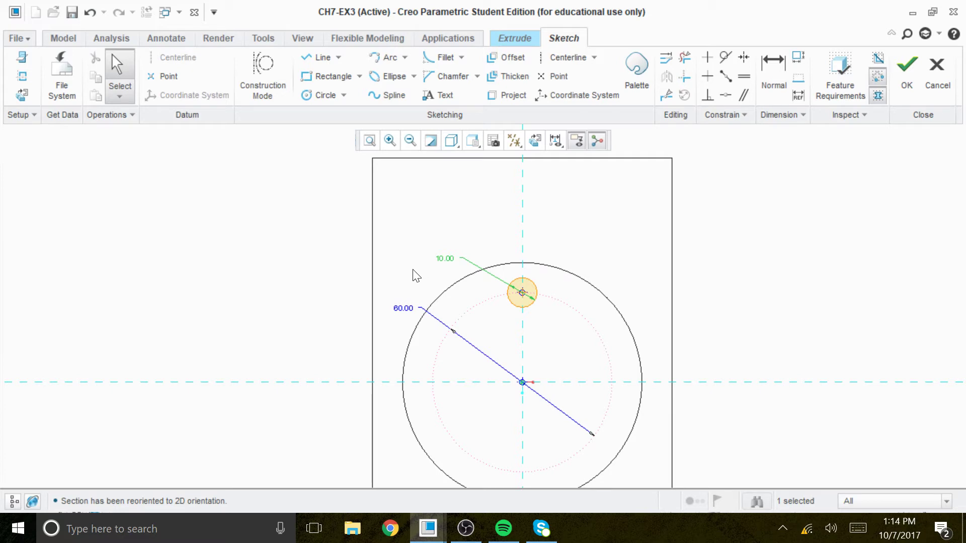
{"action": "left_click", "coordinate": [452, 147]}
{"action": "left_click", "coordinate": [388, 196]}
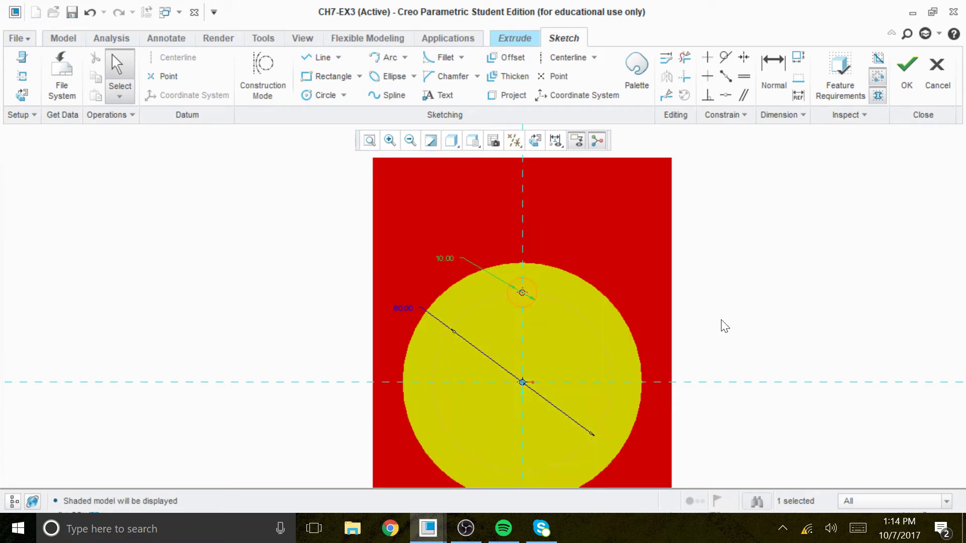
Finish the sketch and extrude the 10-diameter circle 49.31 outward from the disc's yellow face as a solid cylinder.
{"action": "key", "text": "ctrl+d"}
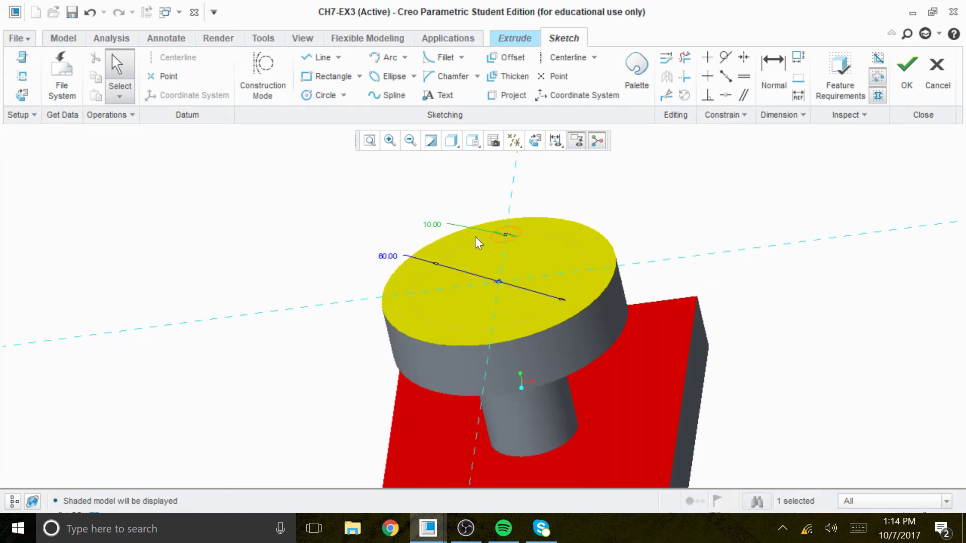
{"action": "key", "text": "ctrl+d"}
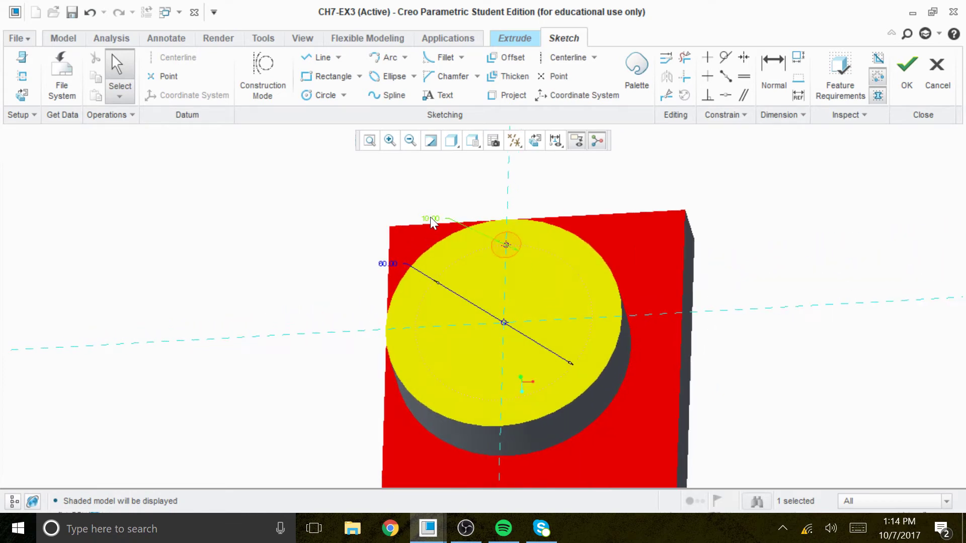
{"action": "left_click", "coordinate": [907, 68]}
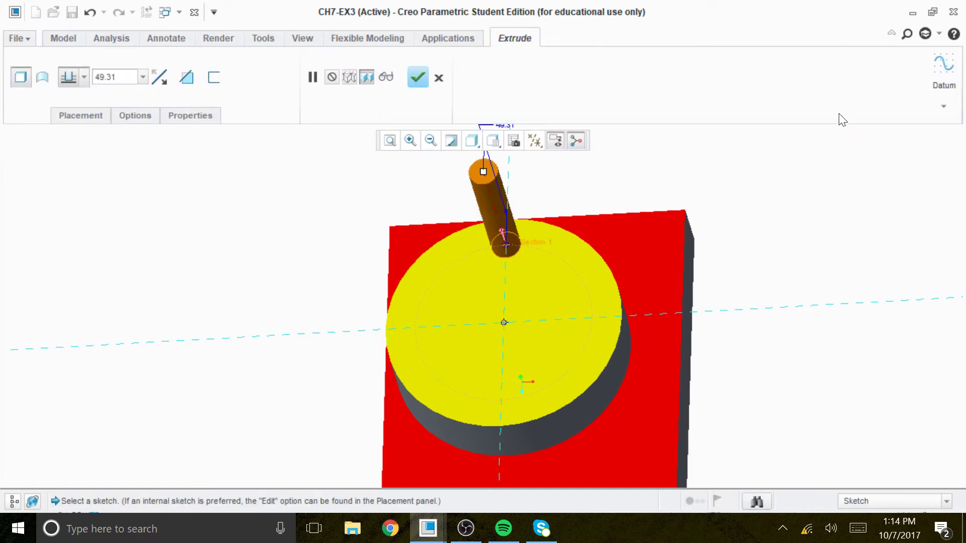
{"action": "middle_click_drag", "start_coordinate": [602, 285], "coordinate": [468, 297]}
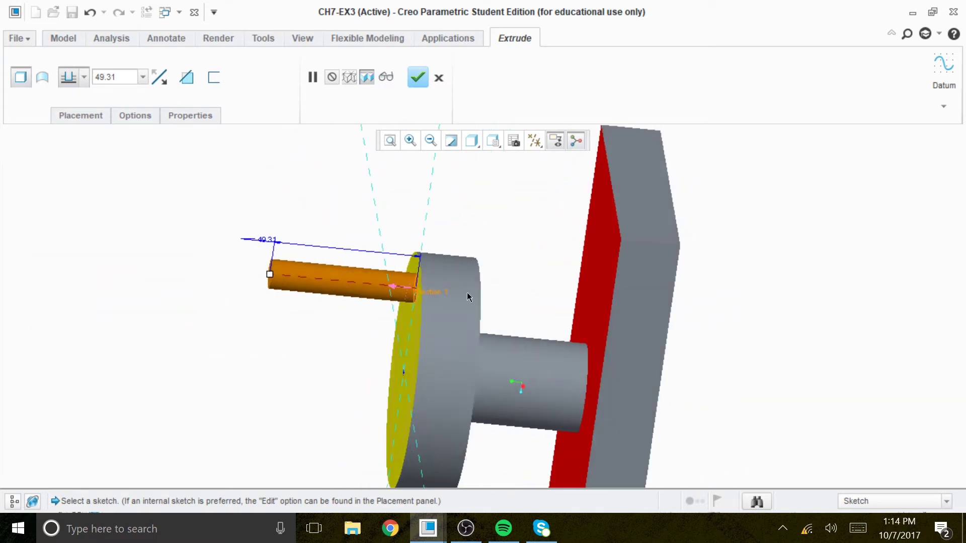
{"action": "middle_click", "coordinate": [169, 85]}
Show the model tree and cancel the stray Copy Geometry feature.
{"action": "left_click", "coordinate": [169, 80]}
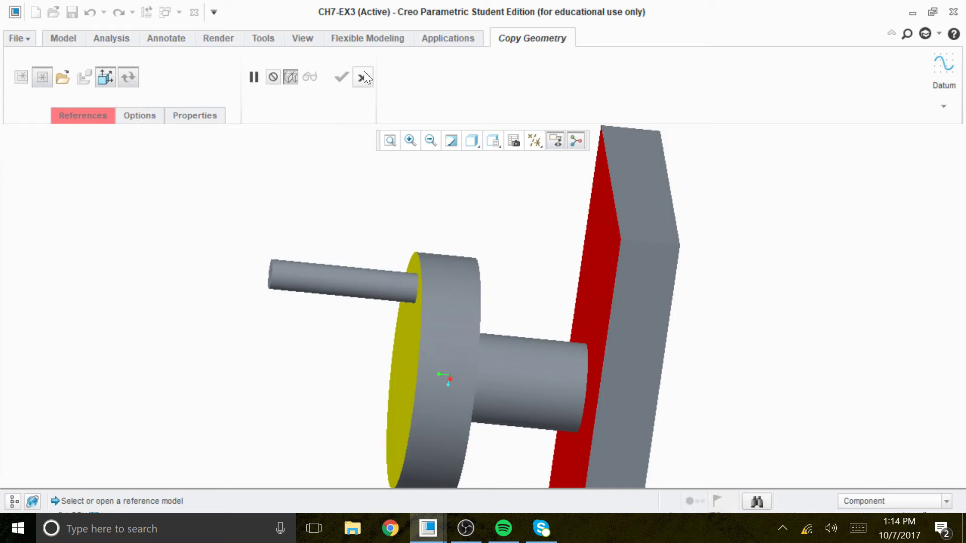
{"action": "left_click", "coordinate": [14, 501]}
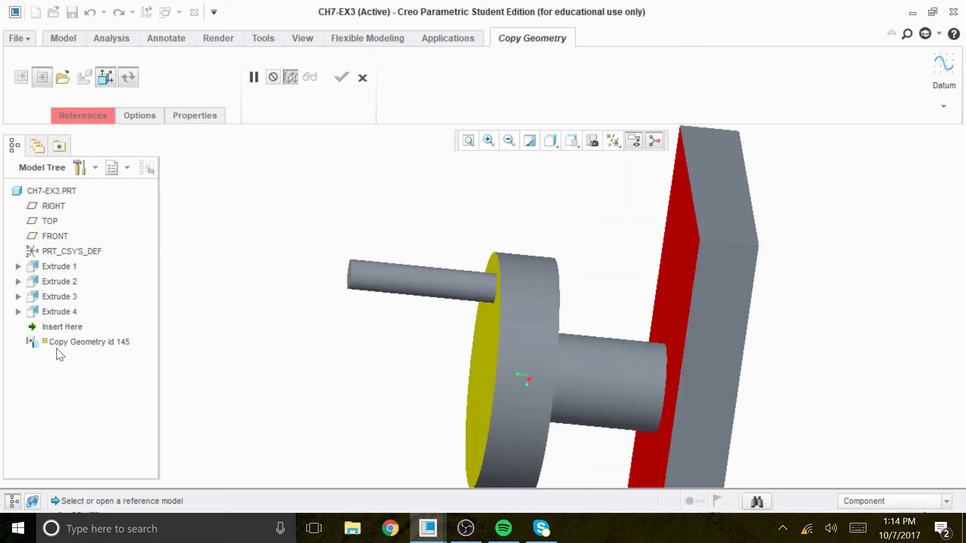
{"action": "left_click", "coordinate": [71, 345]}
{"action": "left_click", "coordinate": [362, 78]}
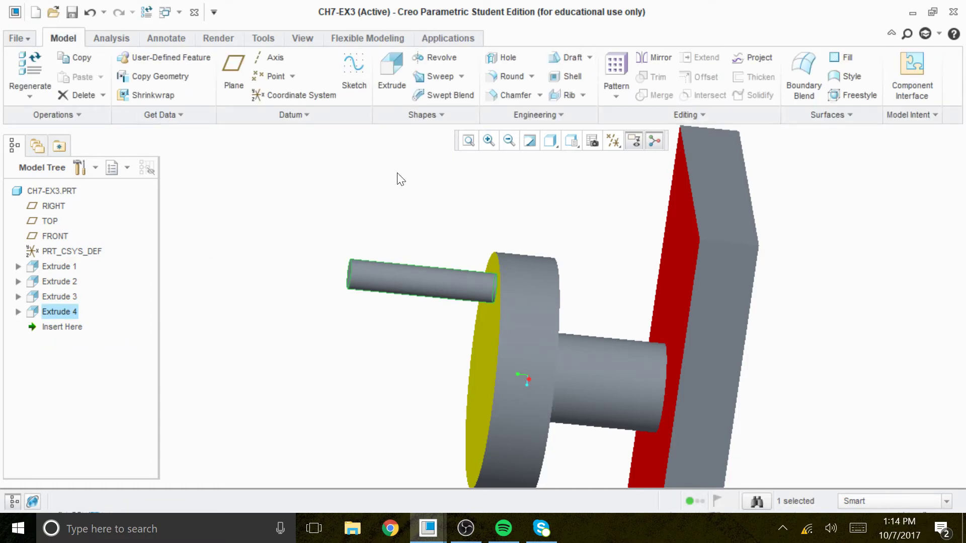
Redefine the small cylinder's extrusion so that it runs in the opposite direction, through the disc toward the base plate.
{"action": "right_click", "coordinate": [55, 304]}
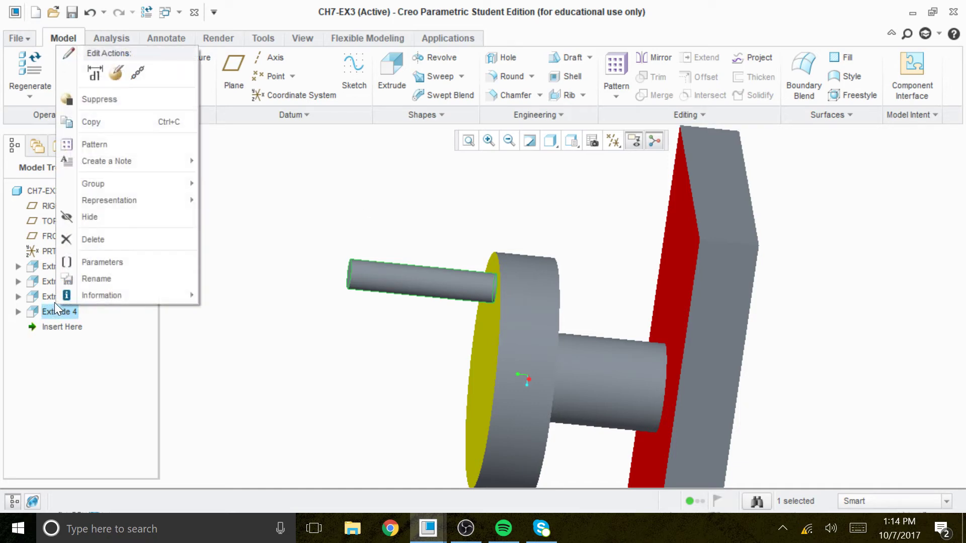
{"action": "left_click", "coordinate": [113, 73]}
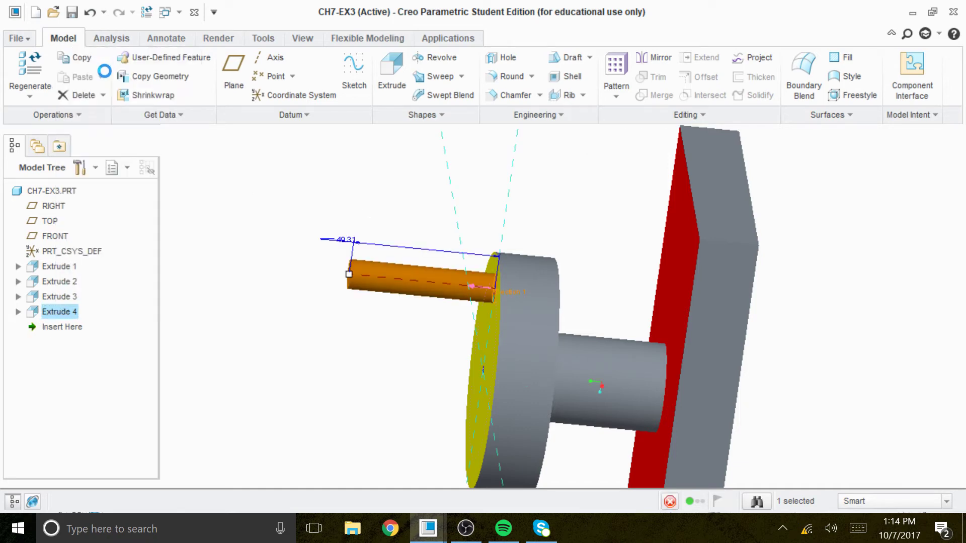
{"action": "left_click", "coordinate": [160, 80]}
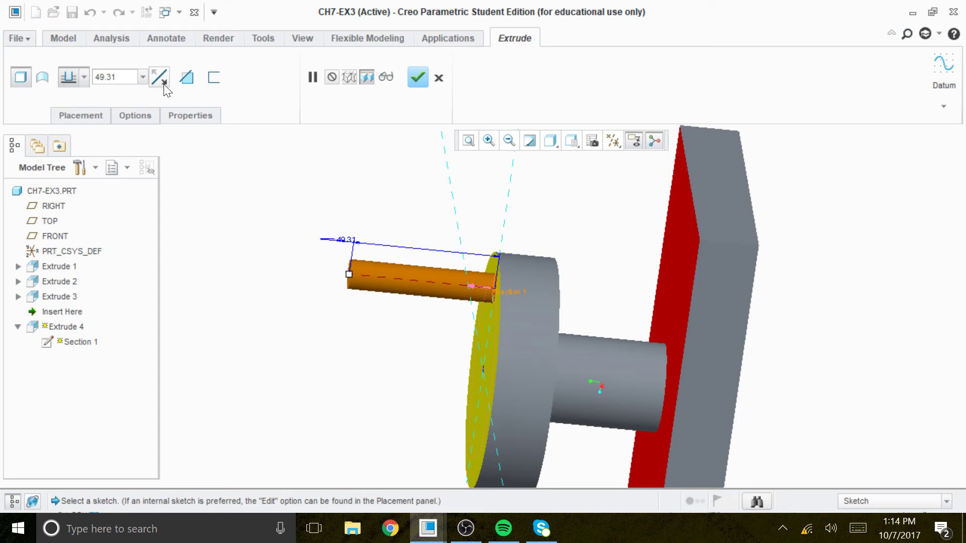
{"action": "middle_click_drag", "start_coordinate": [332, 272], "coordinate": [255, 97]}
{"action": "middle_click", "coordinate": [186, 87]}
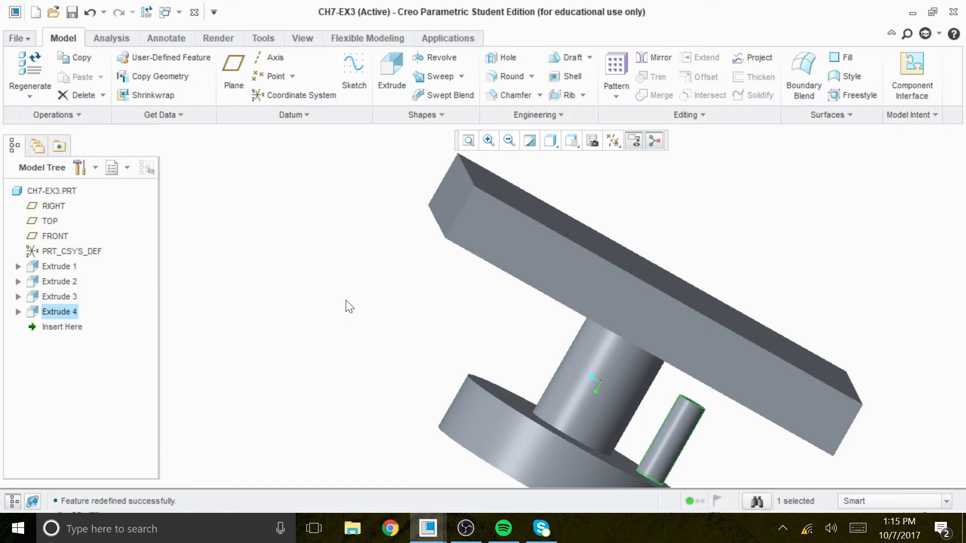
{"action": "middle_click_drag", "start_coordinate": [520, 354], "coordinate": [606, 262]}
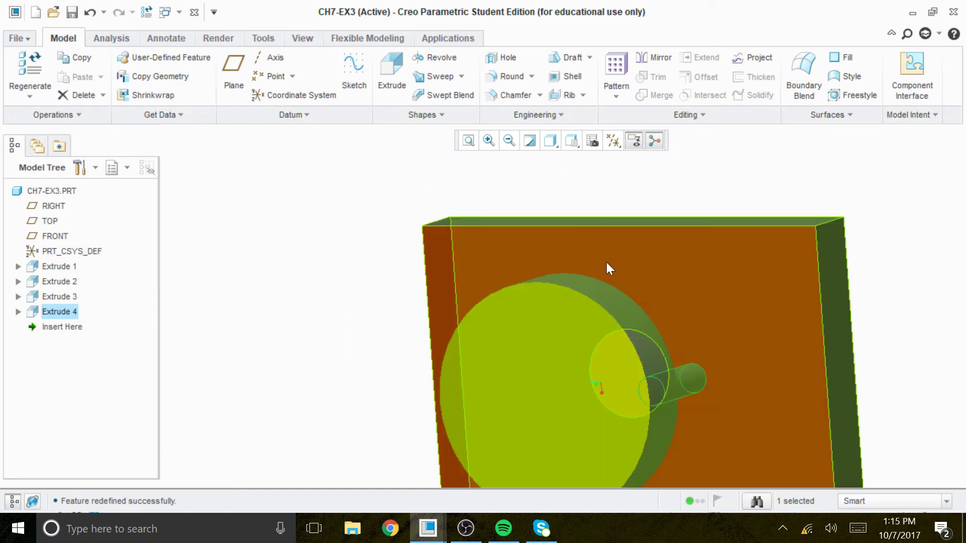
{"action": "middle_click_drag", "start_coordinate": [788, 339], "coordinate": [572, 262]}
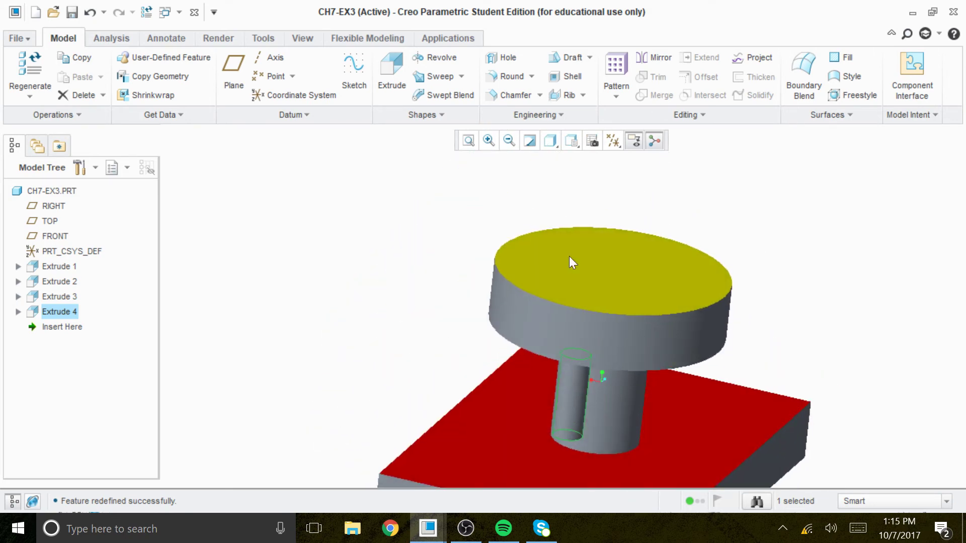
{"action": "left_click", "coordinate": [812, 315]}
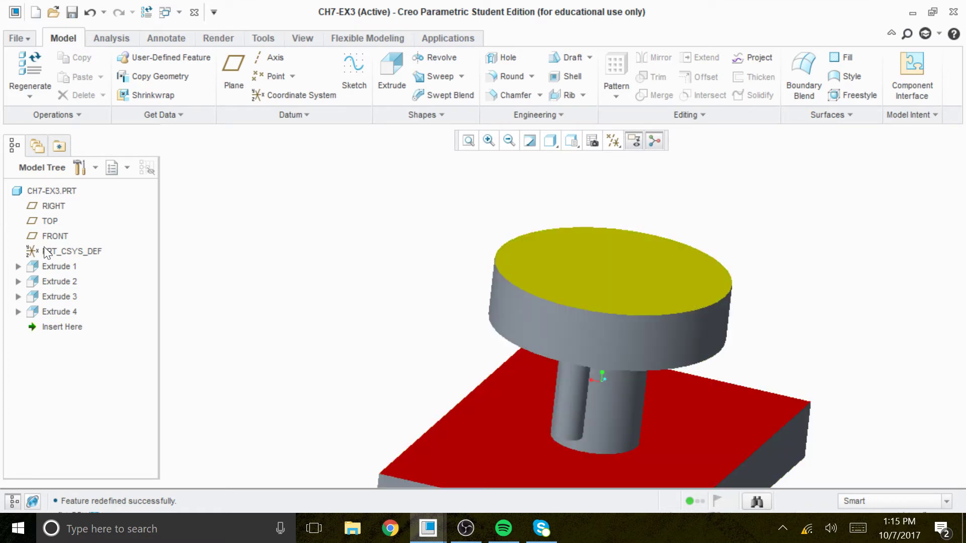
Reopen the small cylinder's extrusion for redefinition, review its section sketch in 2D orientation and accept the sketch.
{"action": "left_click", "coordinate": [60, 310]}
{"action": "right_click", "coordinate": [61, 306]}
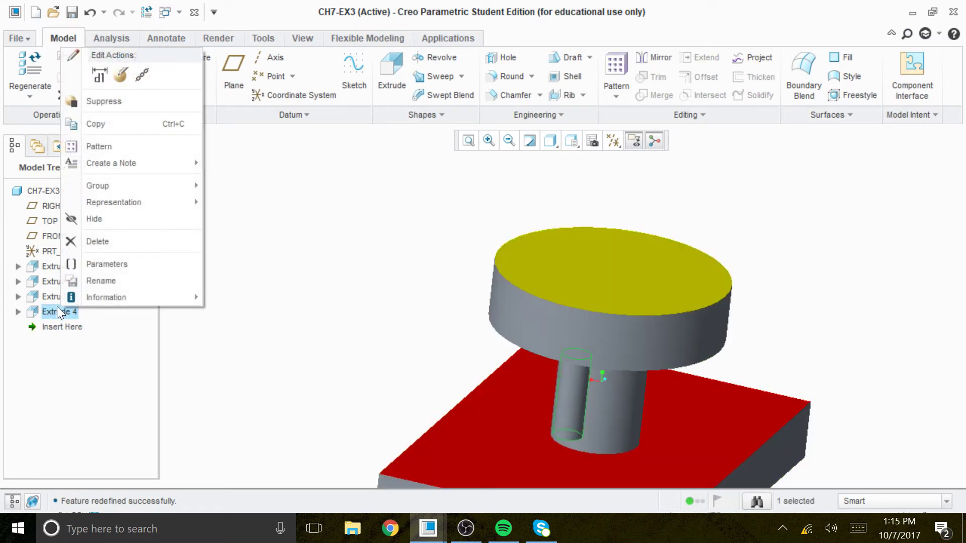
{"action": "left_click", "coordinate": [121, 75]}
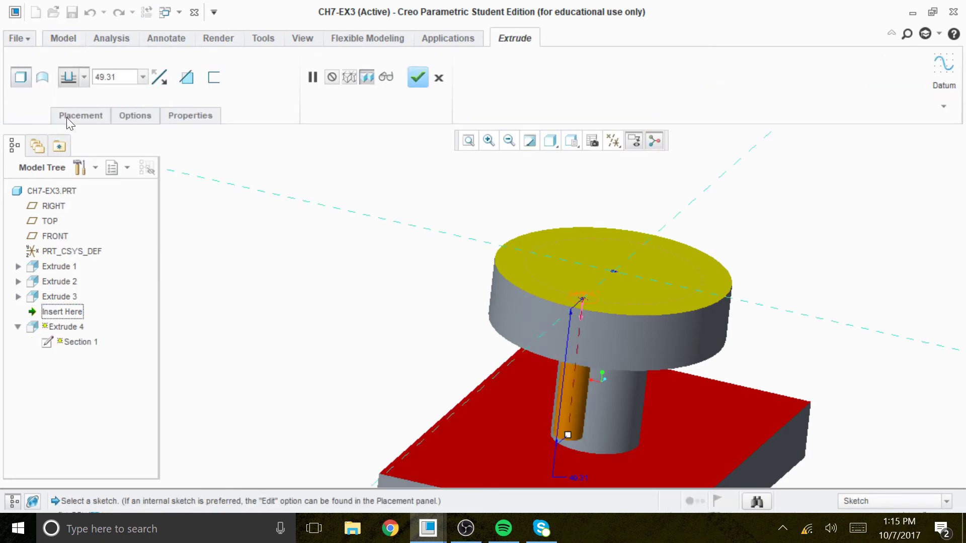
{"action": "left_click", "coordinate": [66, 117]}
{"action": "left_click", "coordinate": [266, 194]}
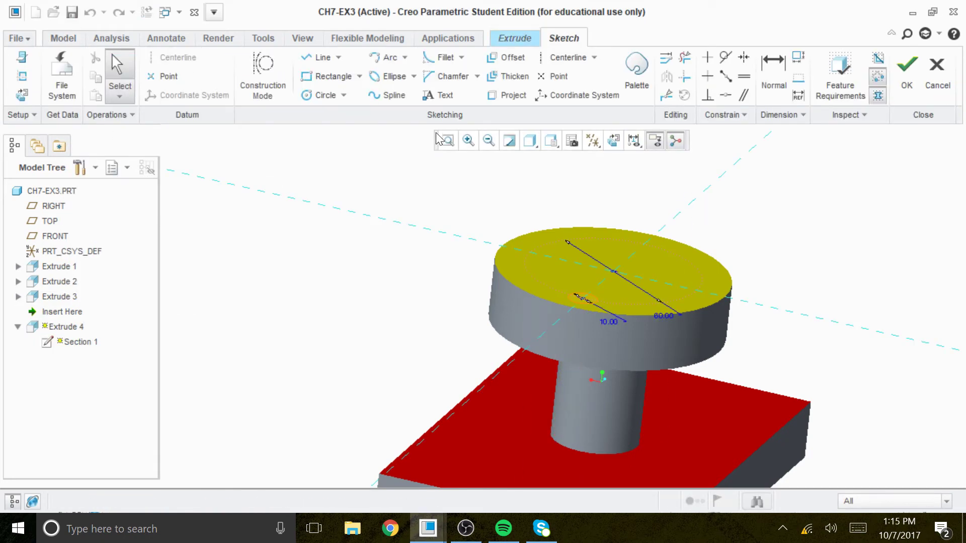
{"action": "mouse_move", "coordinate": [718, 207]}
{"action": "middle_mouse_down"}
{"action": "mouse_move", "coordinate": [599, 382]}
{"action": "mouse_move", "coordinate": [632, 209]}
{"action": "mouse_move", "coordinate": [592, 269]}
{"action": "middle_mouse_up"}
{"action": "left_click", "coordinate": [613, 141]}
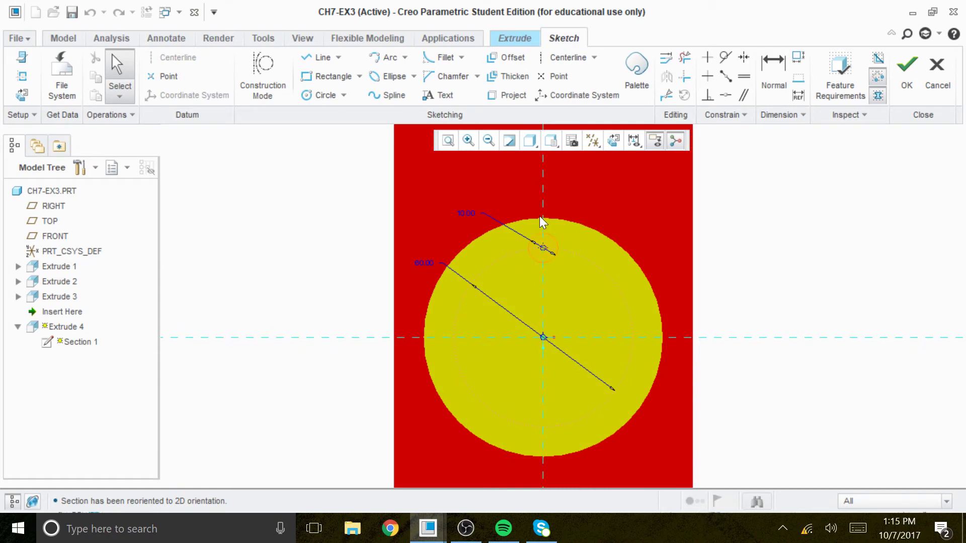
{"action": "left_click", "coordinate": [906, 70]}
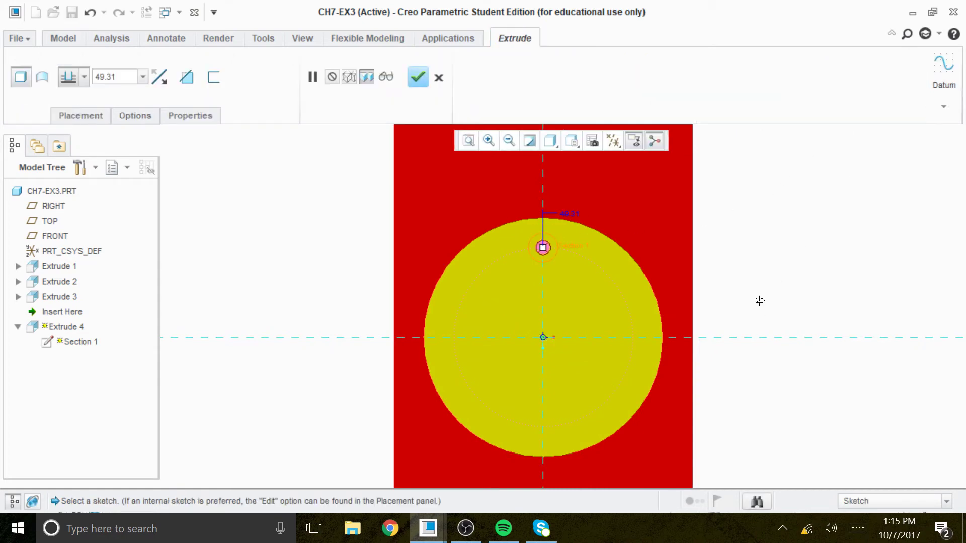
Change the small extrusion to remove material with a Through All depth, cutting a hole through the disc and base plate.
{"action": "middle_click_drag", "start_coordinate": [759, 261], "coordinate": [194, 97]}
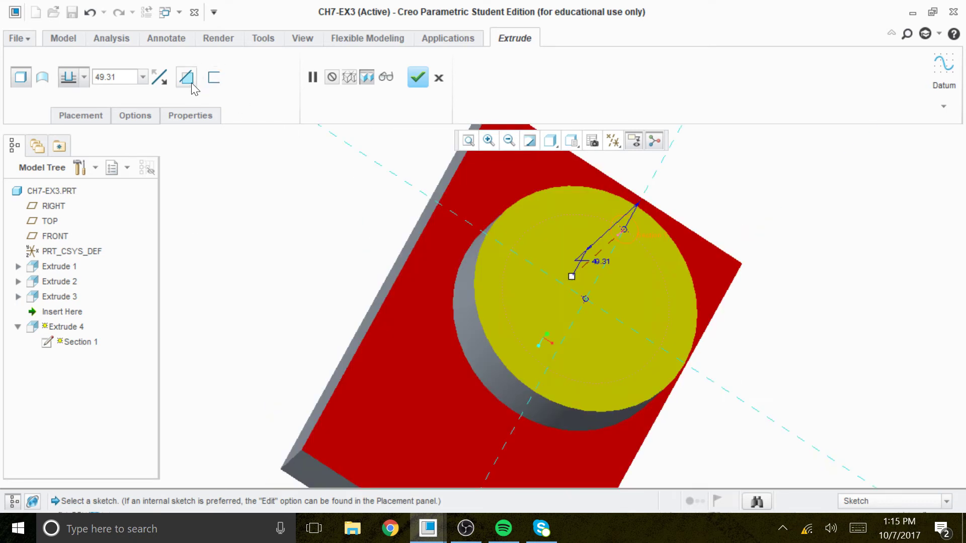
{"action": "left_click", "coordinate": [186, 81]}
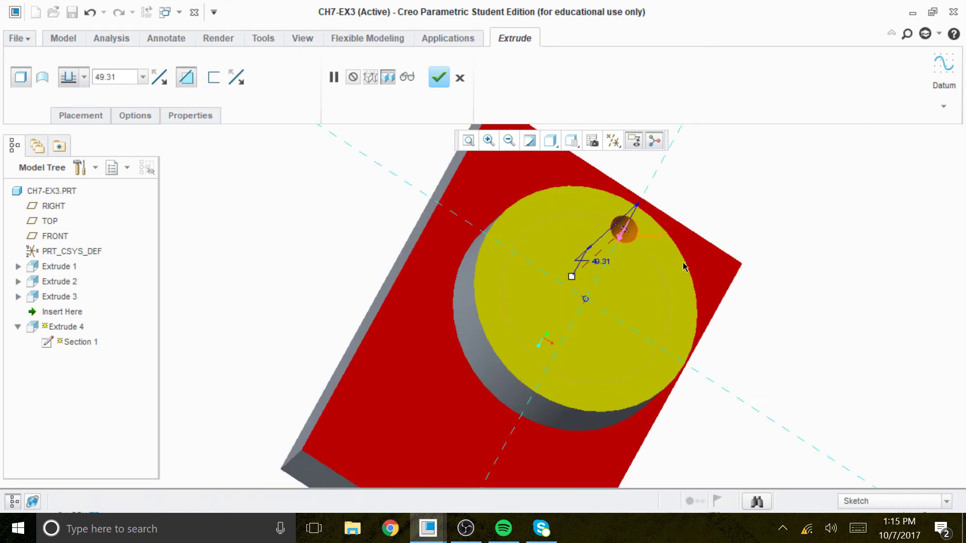
{"action": "middle_click_drag", "start_coordinate": [683, 267], "coordinate": [573, 293]}
{"action": "left_click", "coordinate": [85, 79]}
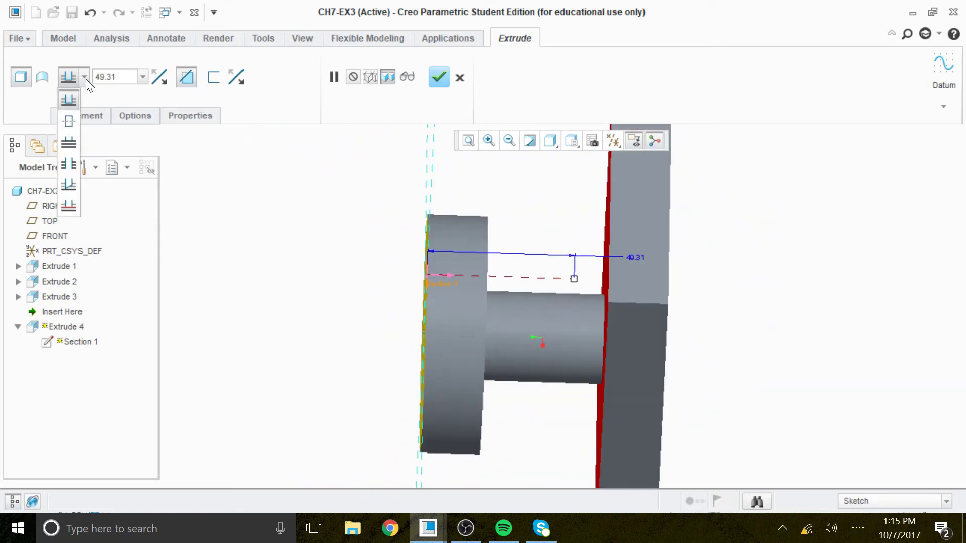
{"action": "left_click", "coordinate": [68, 163]}
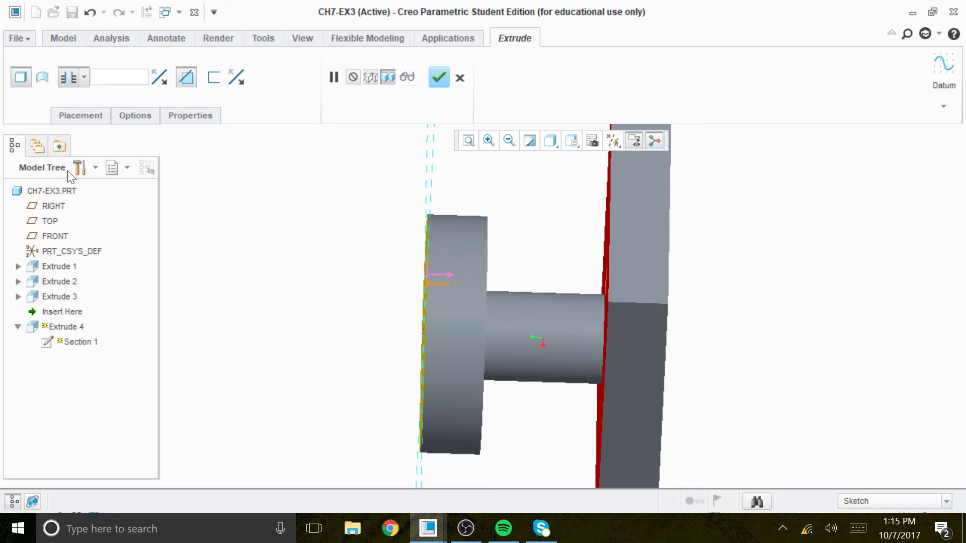
{"action": "middle_click_drag", "start_coordinate": [302, 249], "coordinate": [421, 193]}
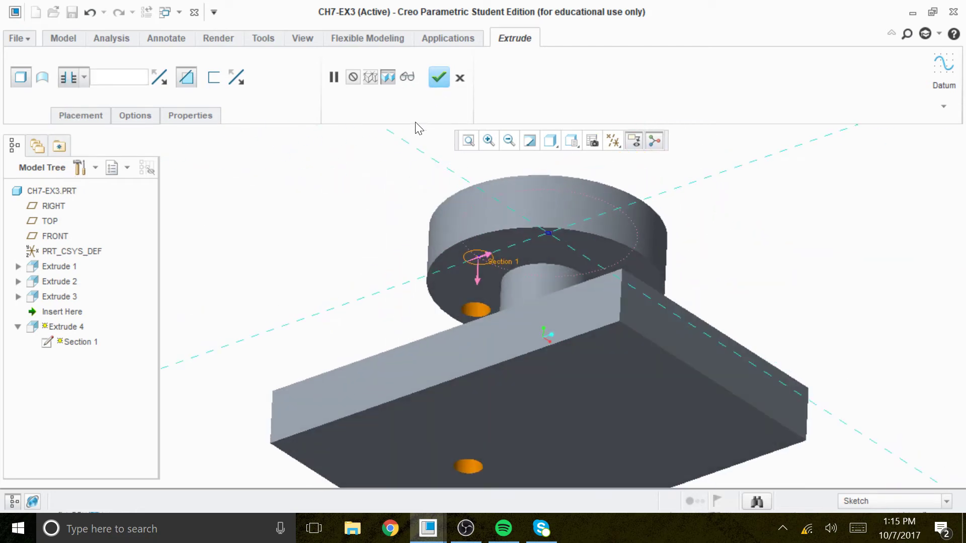
{"action": "middle_click_drag", "start_coordinate": [415, 126], "coordinate": [409, 171]}
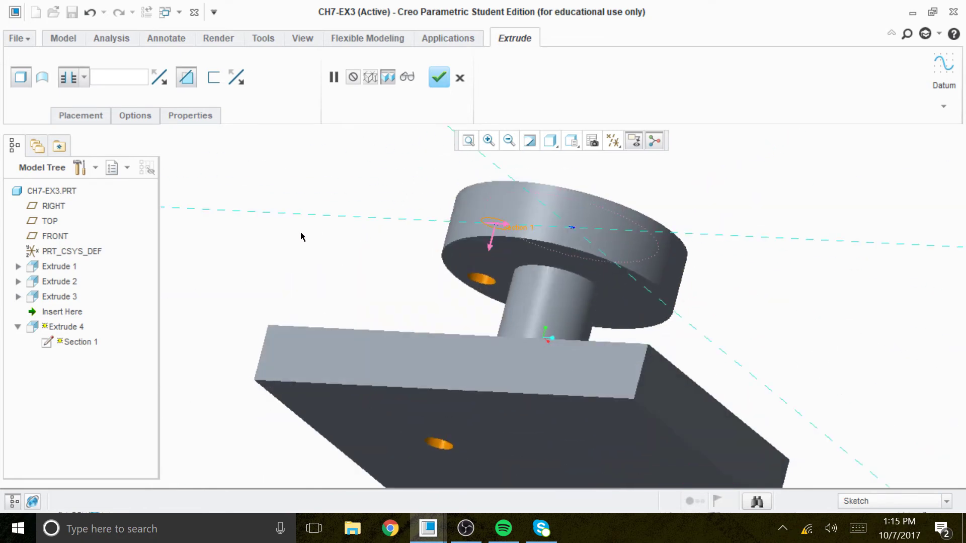
{"action": "middle_click_drag", "start_coordinate": [301, 236], "coordinate": [341, 238]}
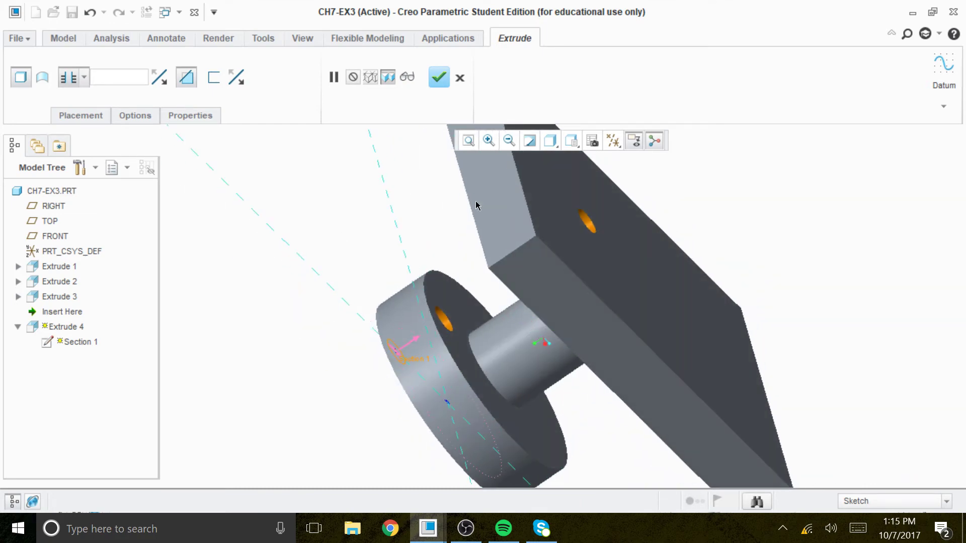
{"action": "middle_click_drag", "start_coordinate": [668, 197], "coordinate": [611, 364]}
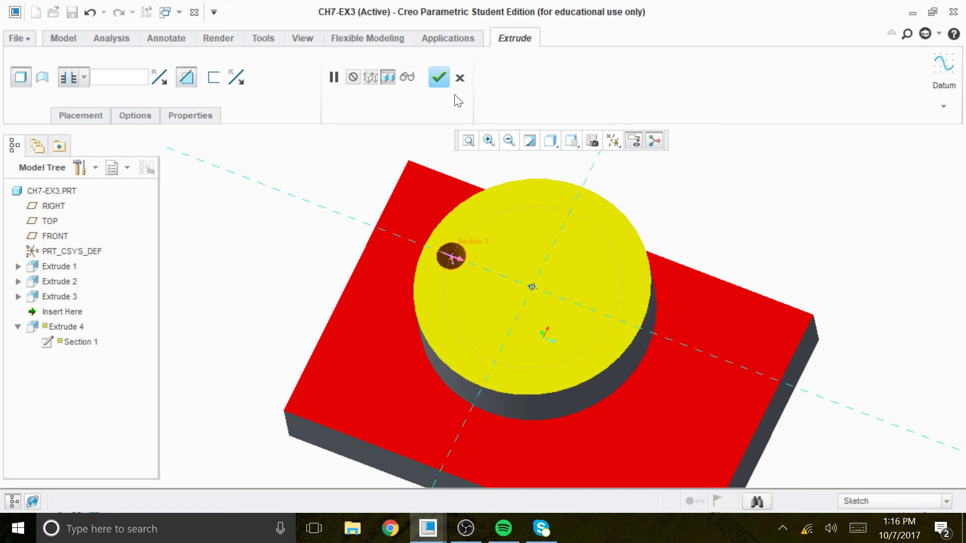
{"action": "left_click", "coordinate": [439, 80]}
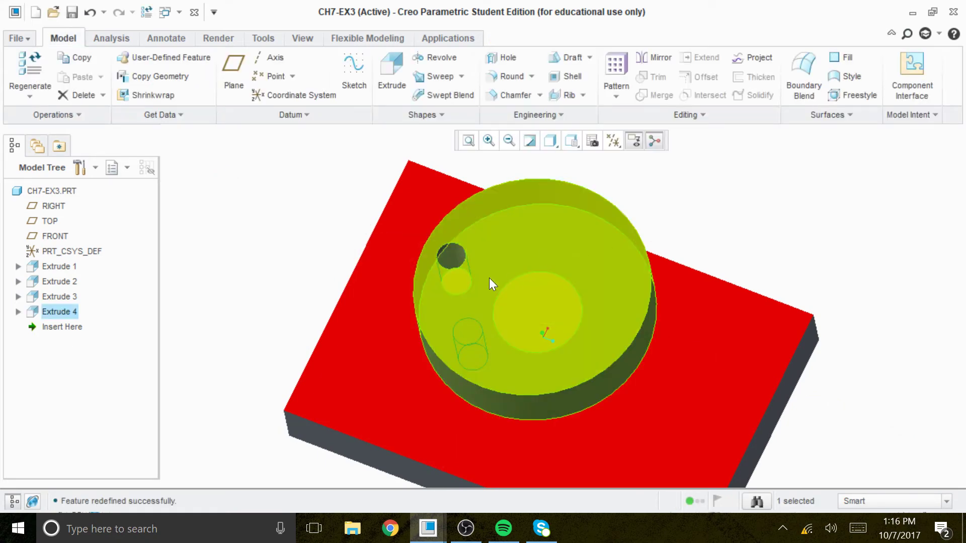
Turn on the display of datum axes.
{"action": "left_click", "coordinate": [612, 143]}
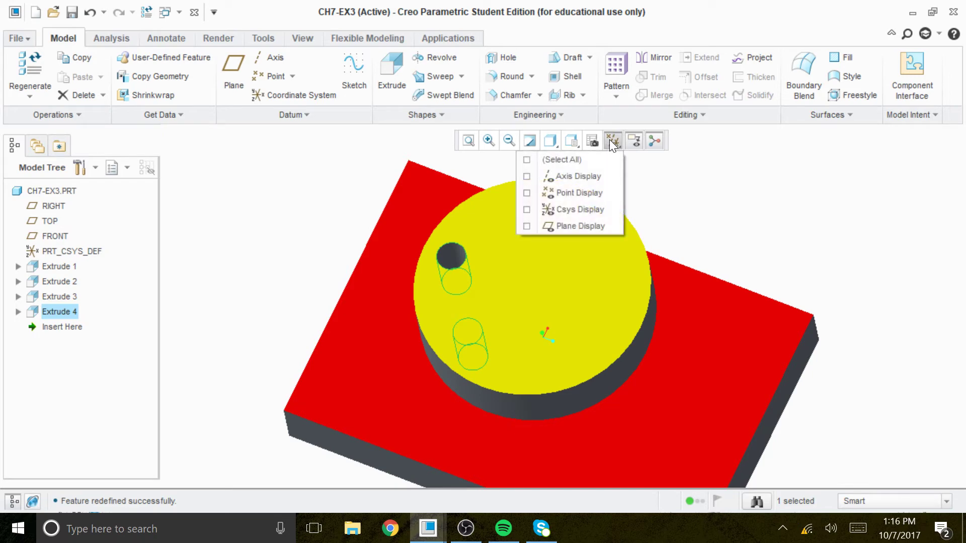
{"action": "left_click", "coordinate": [610, 142]}
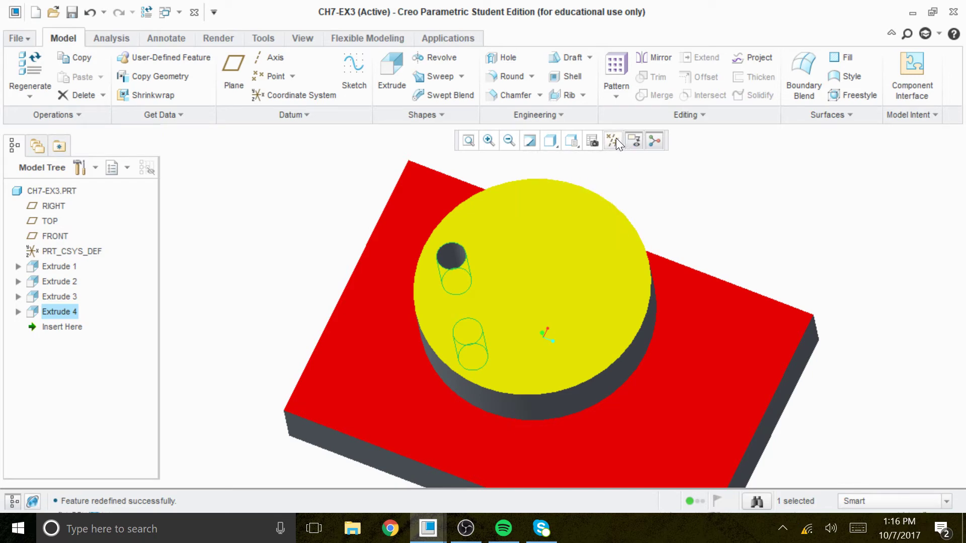
{"action": "left_click", "coordinate": [616, 139]}
{"action": "left_click", "coordinate": [567, 177]}
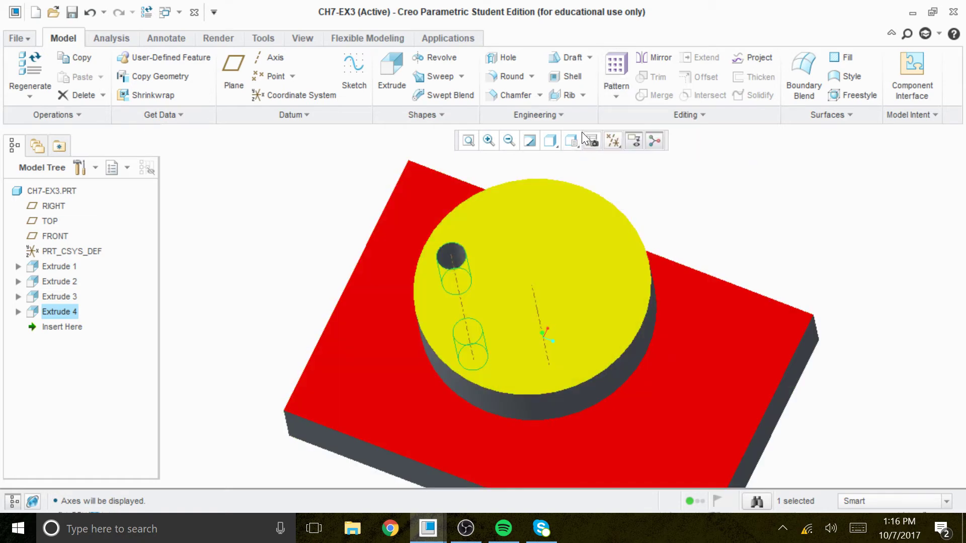
Start an axis-type pattern of the hole, using the disc's centre axis as the pattern centre.
{"action": "left_click", "coordinate": [616, 68]}
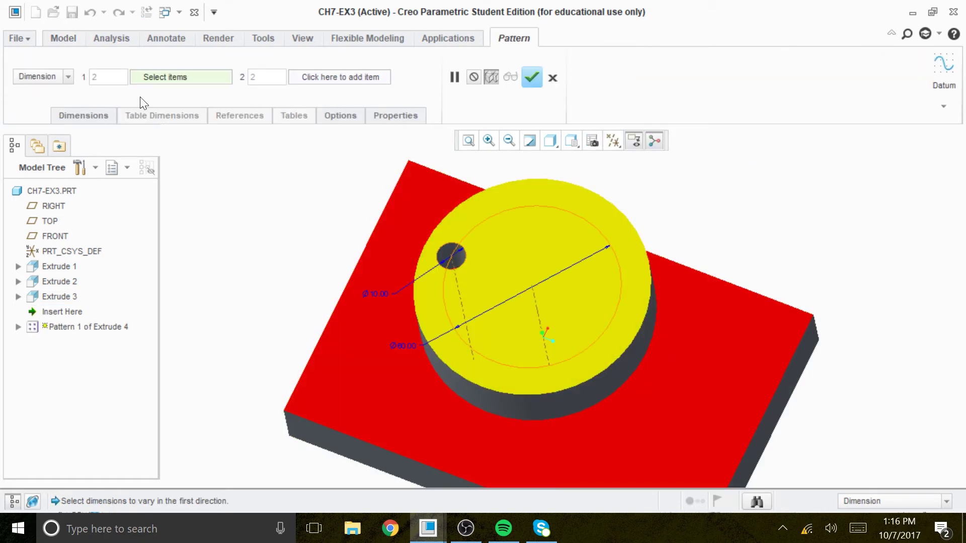
{"action": "left_click", "coordinate": [67, 79]}
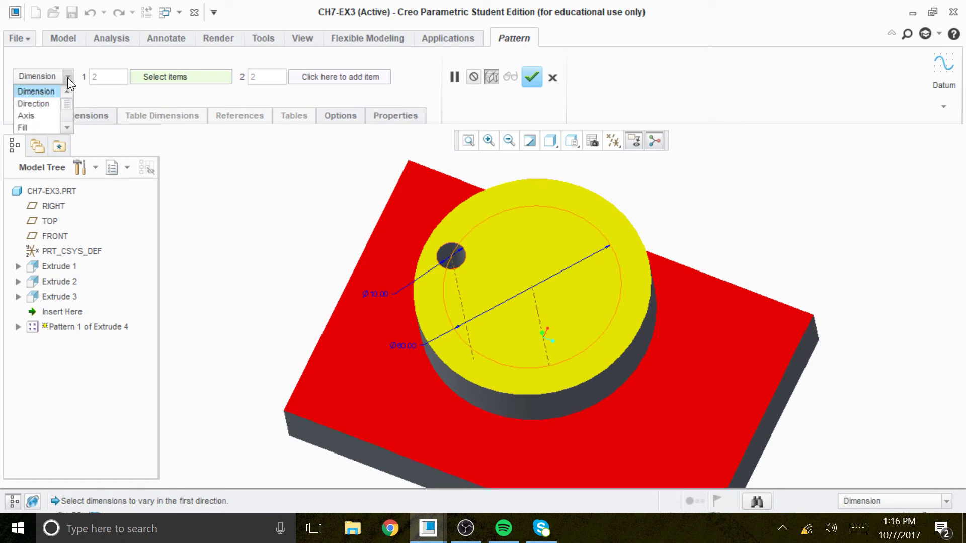
{"action": "left_click", "coordinate": [31, 115]}
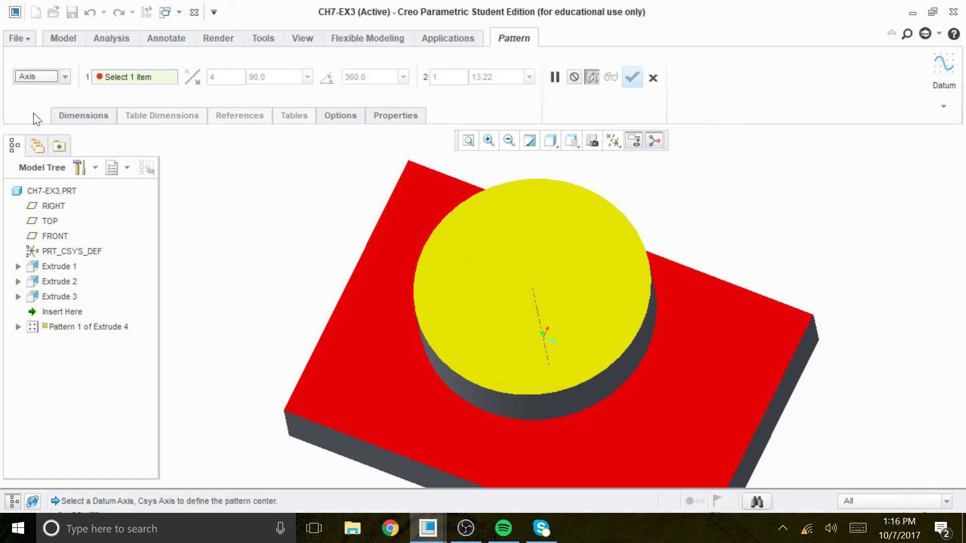
{"action": "left_click", "coordinate": [537, 301]}
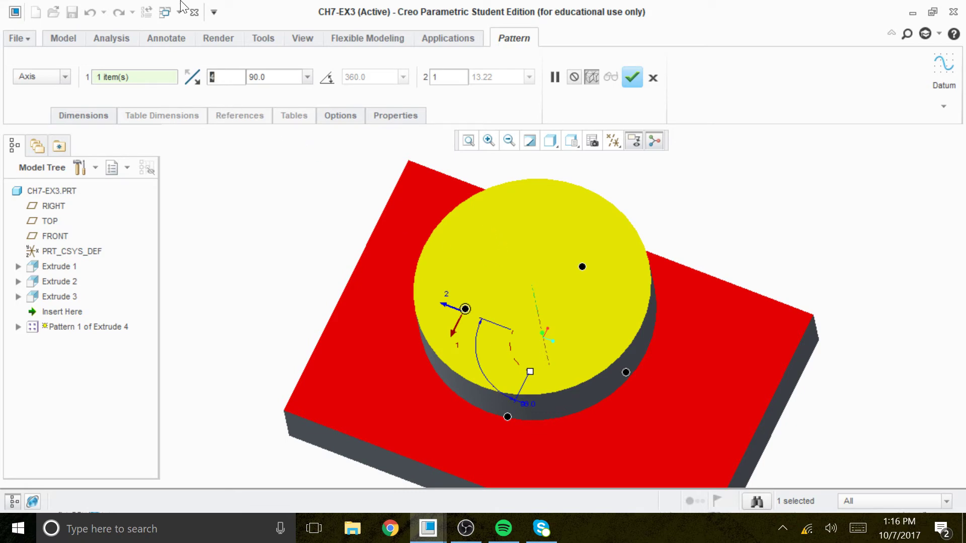
Set the hole pattern to 60 members with an angular spacing of 60 degrees and create it.
{"action": "type", "text": "60"}
{"action": "key", "text": "Tab"}
{"action": "type", "text": "60"}
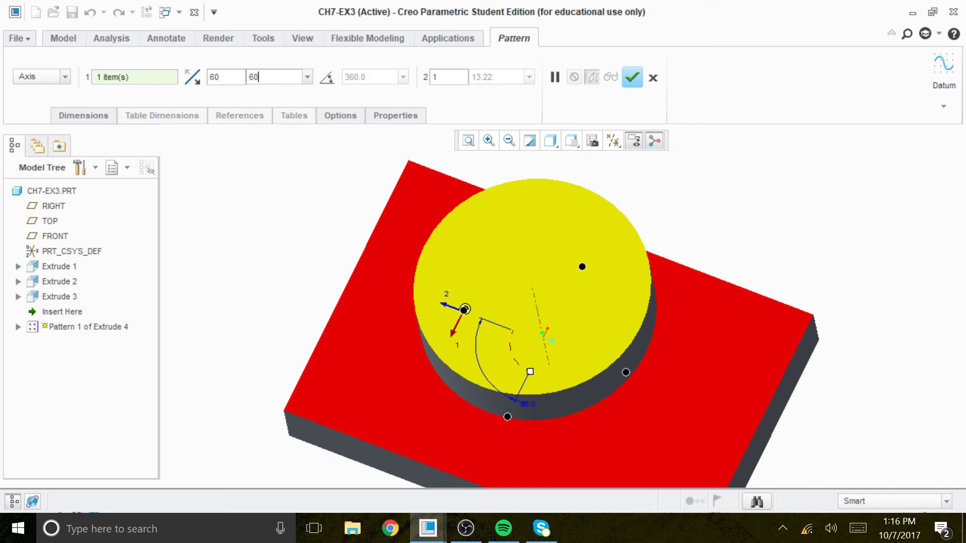
{"action": "key", "text": "Return"}
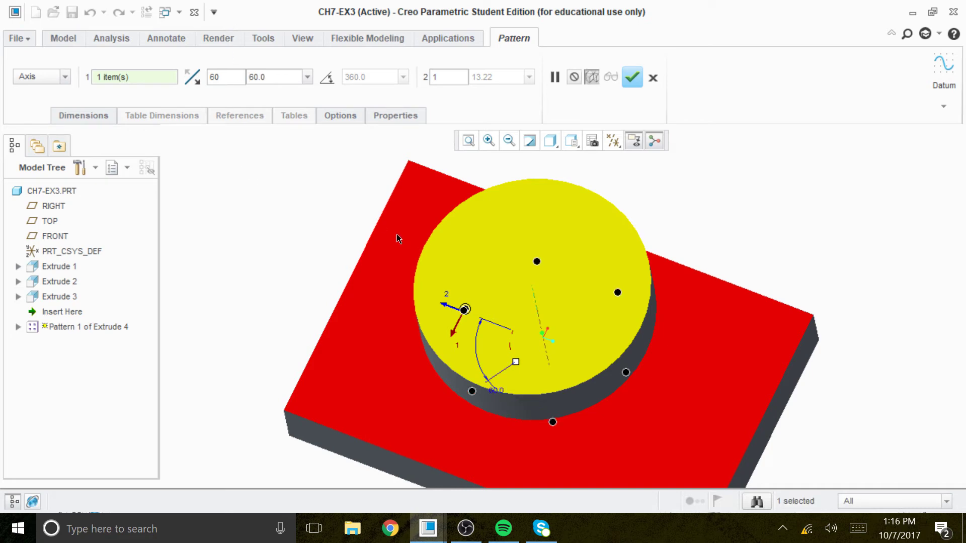
{"action": "middle_click_drag", "start_coordinate": [396, 238], "coordinate": [534, 256]}
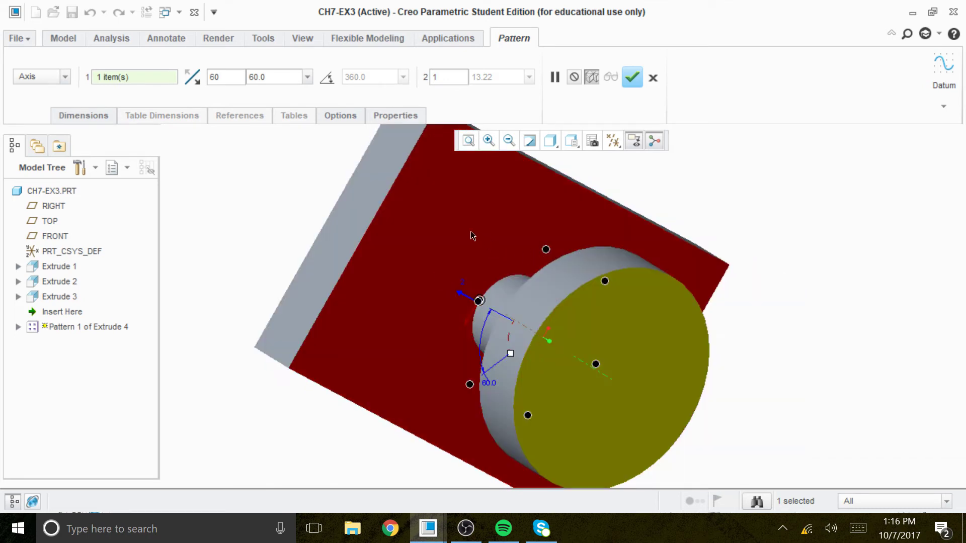
{"action": "left_click", "coordinate": [632, 78]}
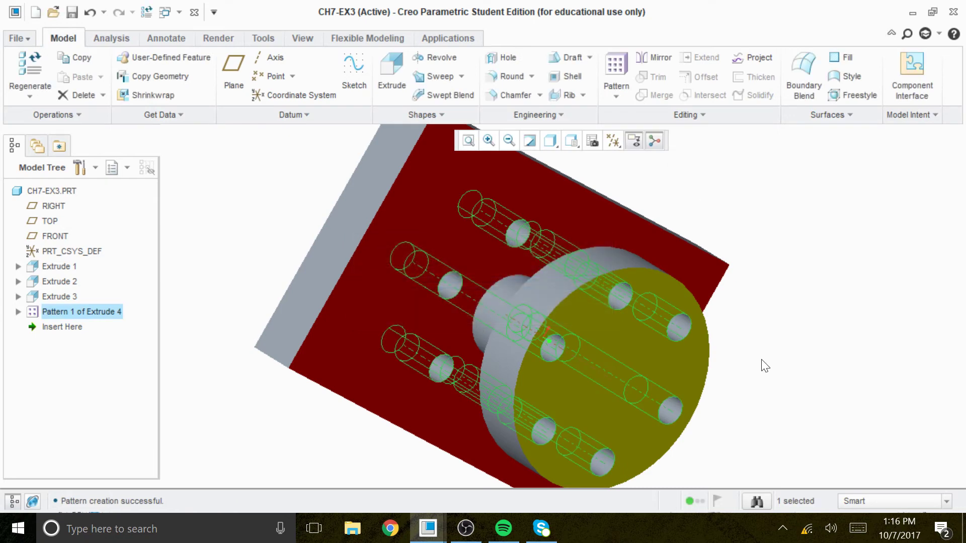
Start a new extrusion and define its section sketch on the base plate's red face, with the RIGHT datum plane as reference.
{"action": "middle_click_drag", "start_coordinate": [765, 365], "coordinate": [746, 329]}
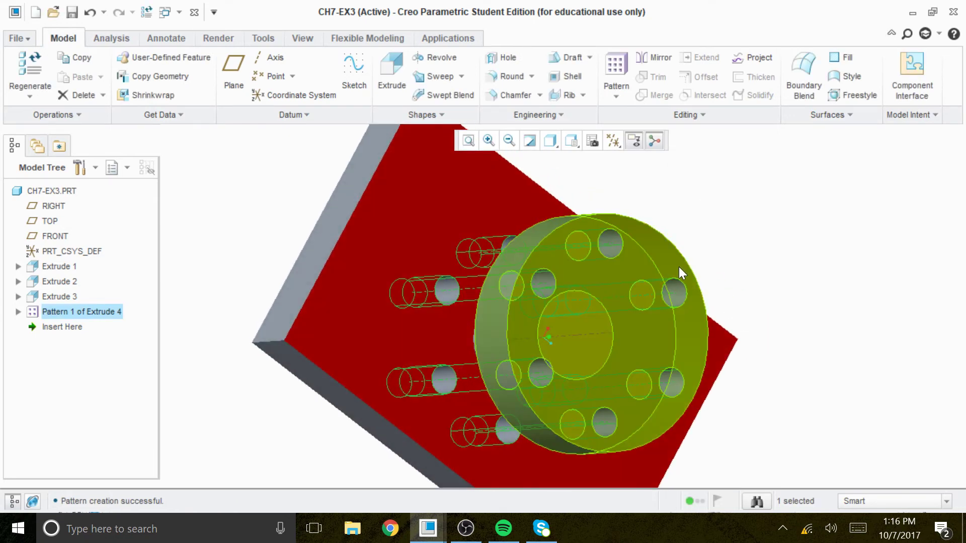
{"action": "left_click", "coordinate": [467, 140]}
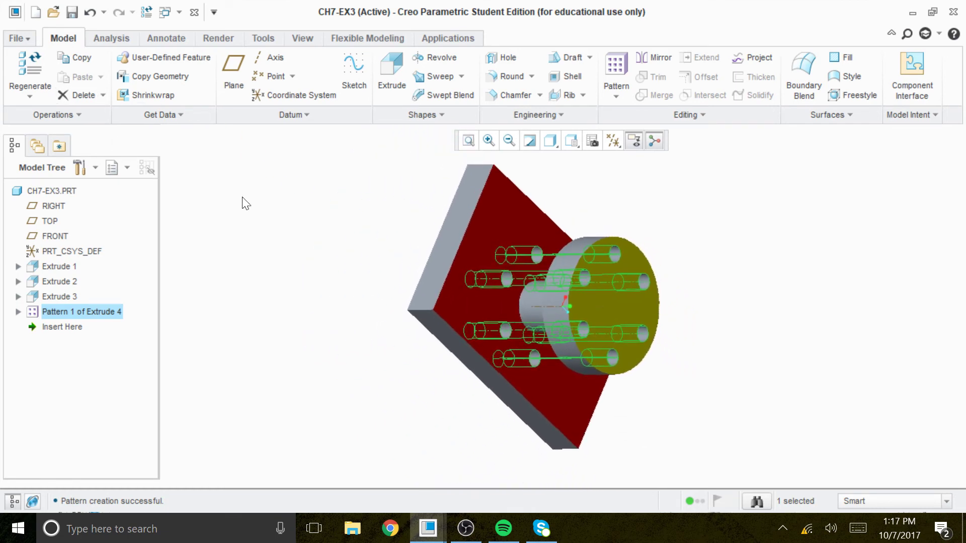
{"action": "middle_click_drag", "start_coordinate": [244, 202], "coordinate": [291, 188]}
{"action": "left_click", "coordinate": [300, 188]}
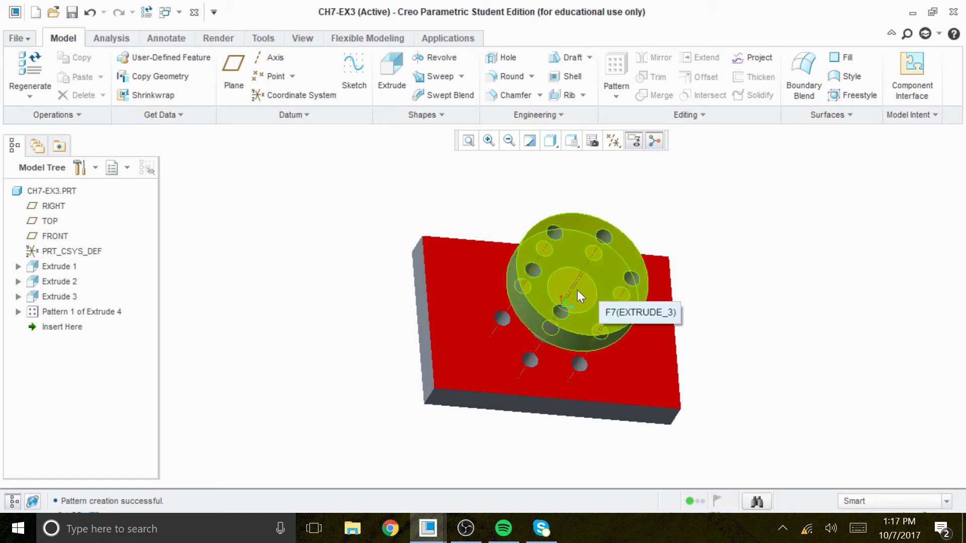
{"action": "middle_click_drag", "start_coordinate": [732, 299], "coordinate": [730, 325]}
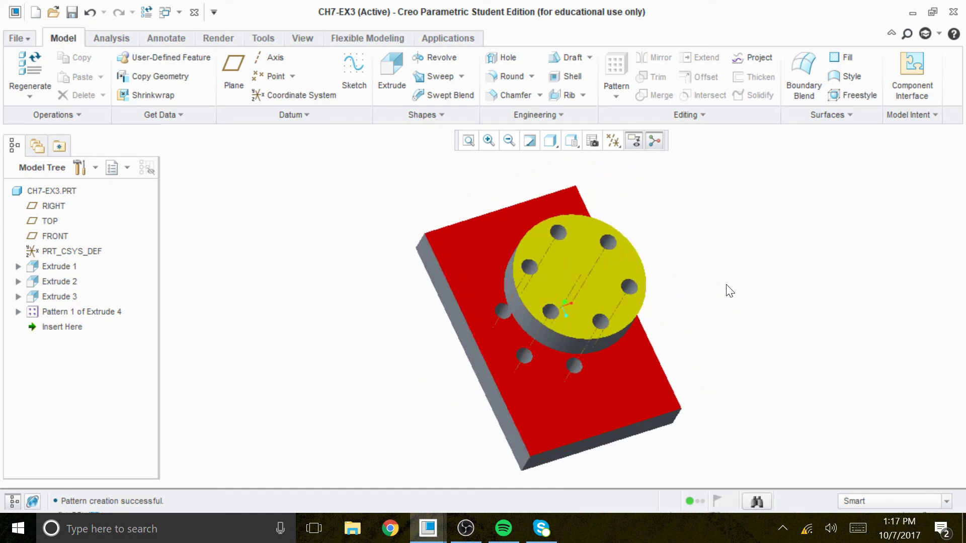
{"action": "left_click", "coordinate": [389, 73]}
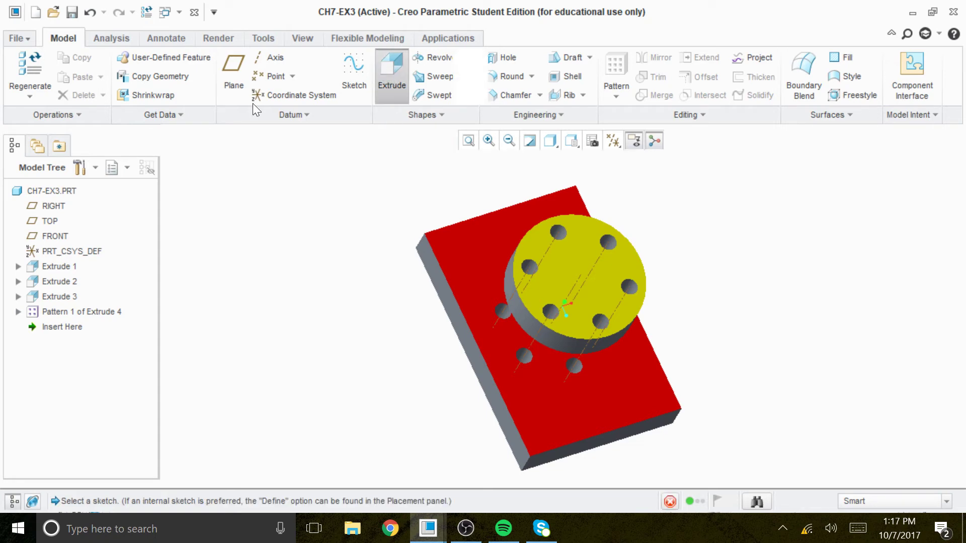
{"action": "left_click", "coordinate": [82, 115]}
{"action": "left_click", "coordinate": [254, 198]}
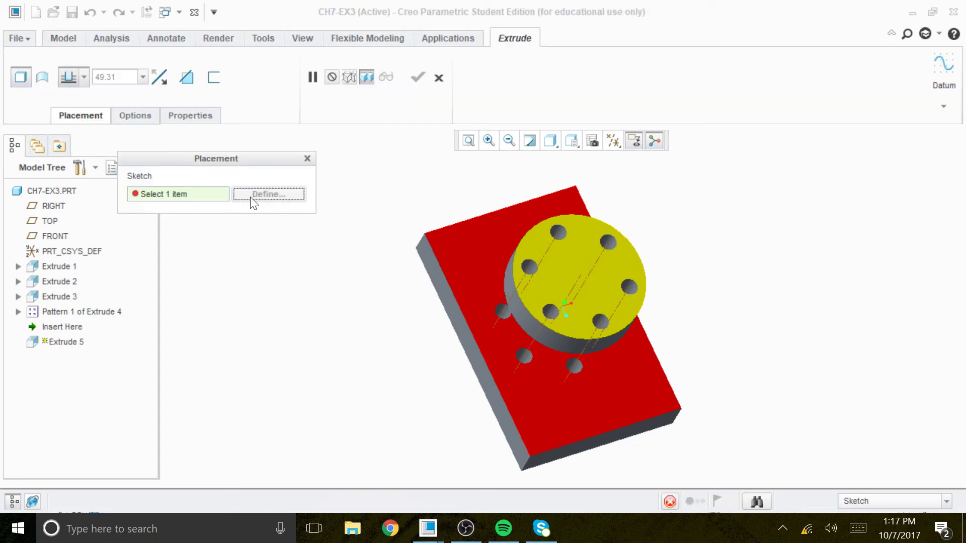
{"action": "left_click", "coordinate": [479, 253]}
{"action": "left_click", "coordinate": [884, 328]}
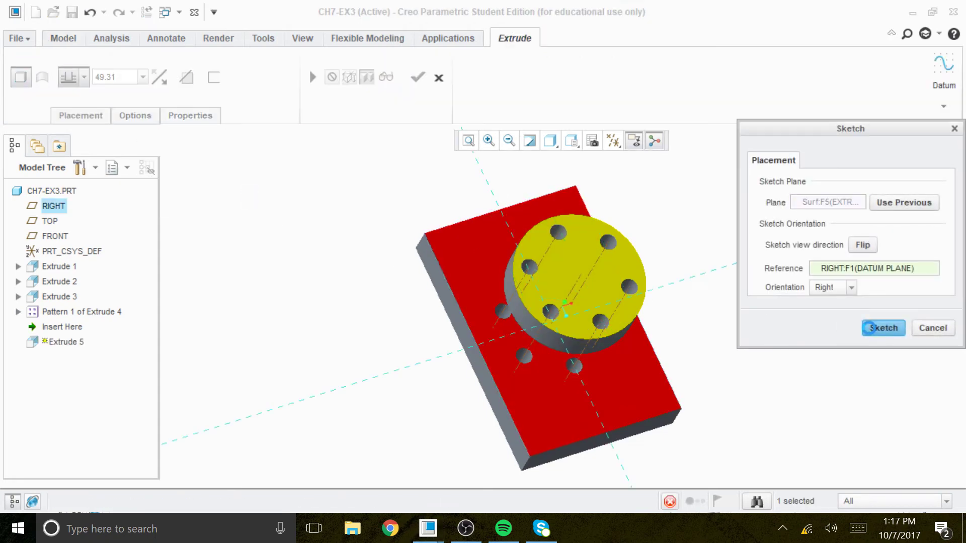
Orient the sketch plane to 2D and switch the model's display style to No Hidden.
{"action": "left_click", "coordinate": [614, 141]}
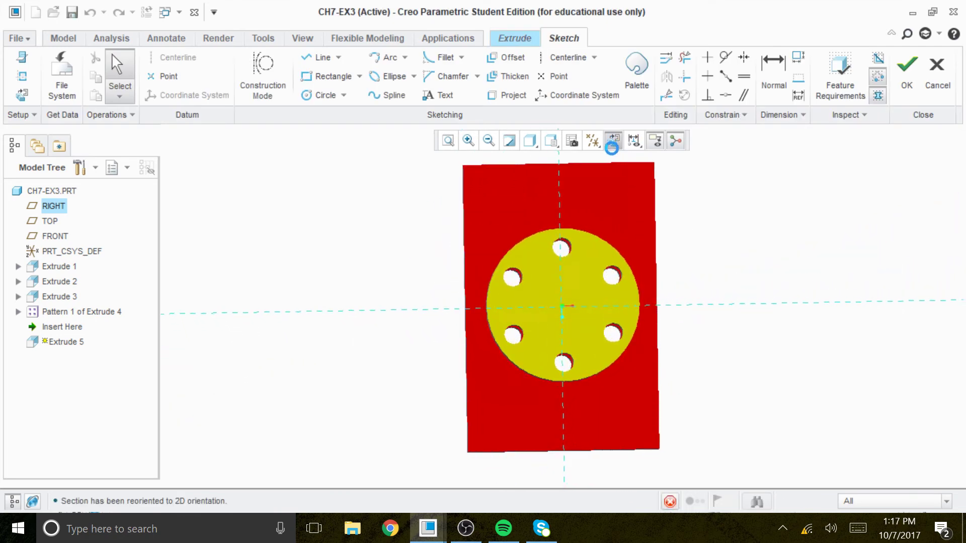
{"action": "left_click", "coordinate": [542, 146]}
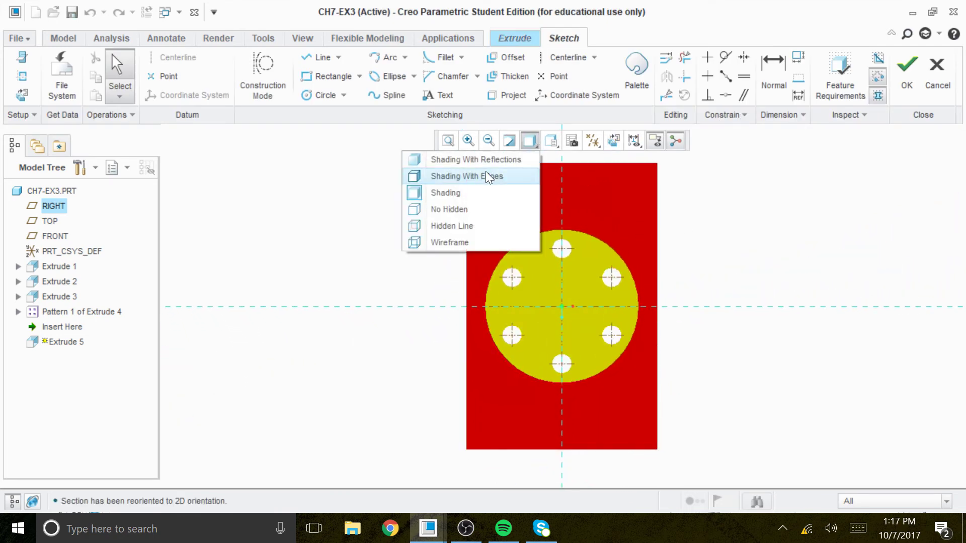
{"action": "left_click", "coordinate": [449, 207]}
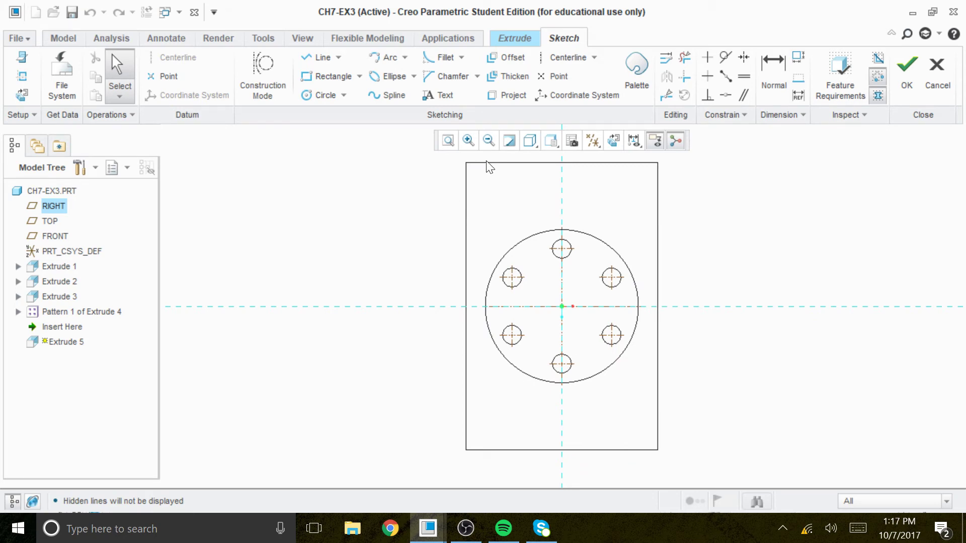
Sketch a circle about 12.3 in diameter near the base plate's lower-right corner.
{"action": "left_click", "coordinate": [319, 95]}
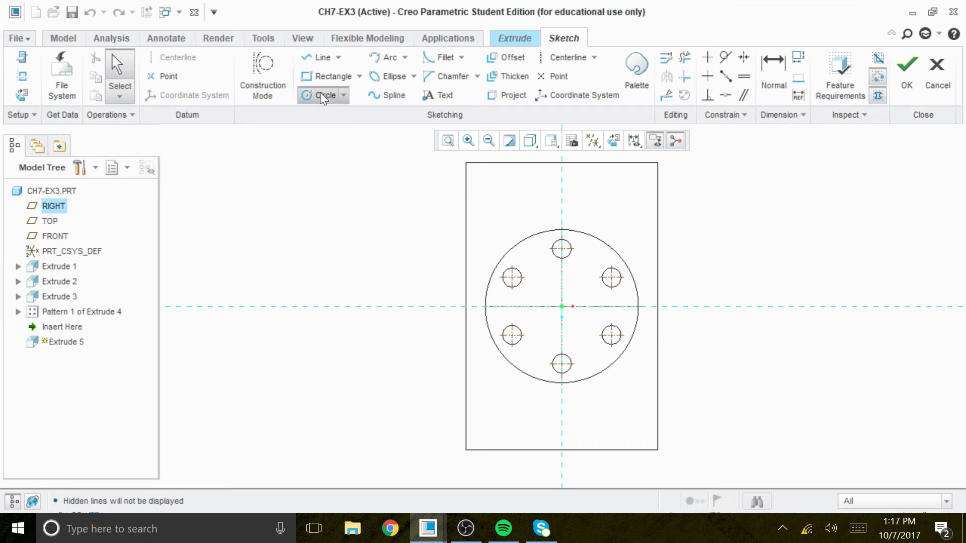
{"action": "left_click", "coordinate": [631, 425]}
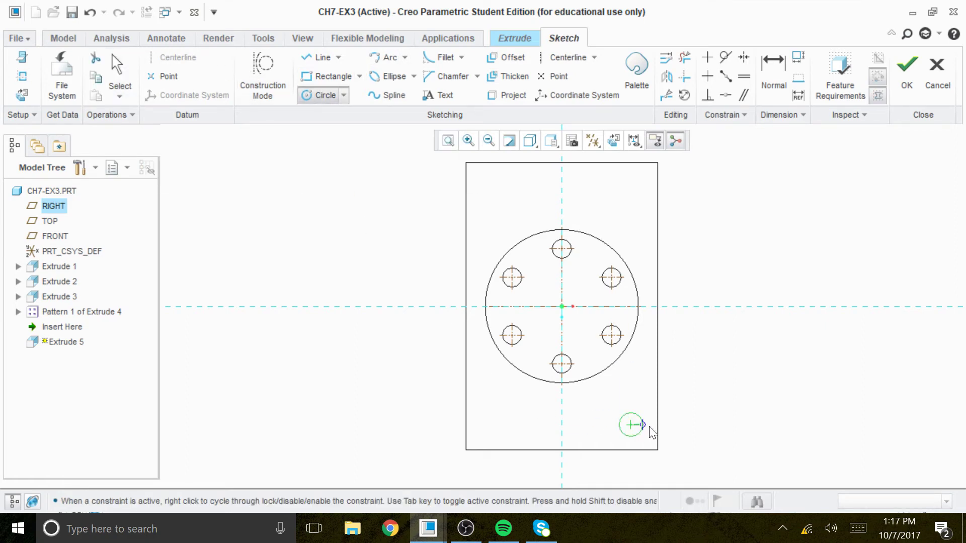
{"action": "middle_click", "coordinate": [683, 425]}
Add the base plate's bottom and right edges as sketch references and re-solve the sketch.
{"action": "right_click", "coordinate": [737, 406]}
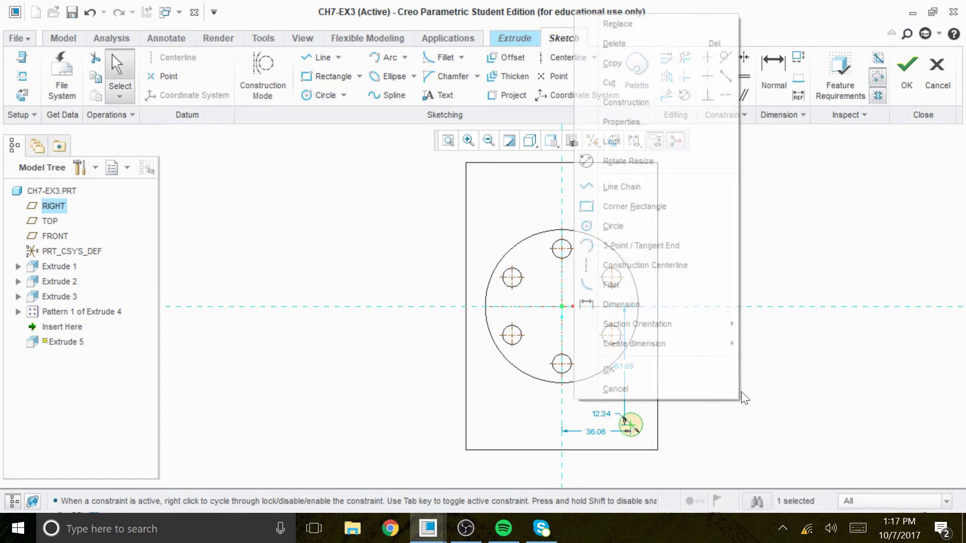
{"action": "left_click", "coordinate": [651, 400]}
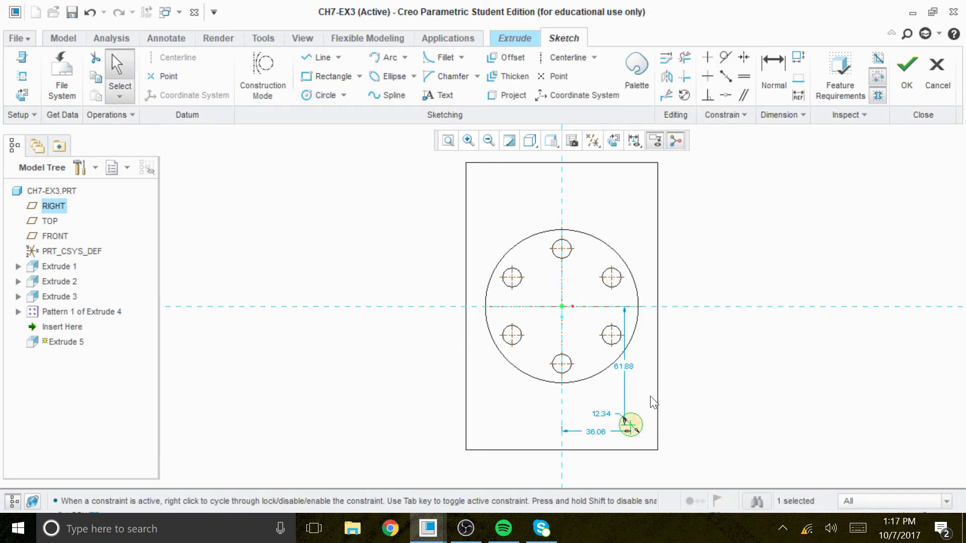
{"action": "right_click", "coordinate": [641, 388]}
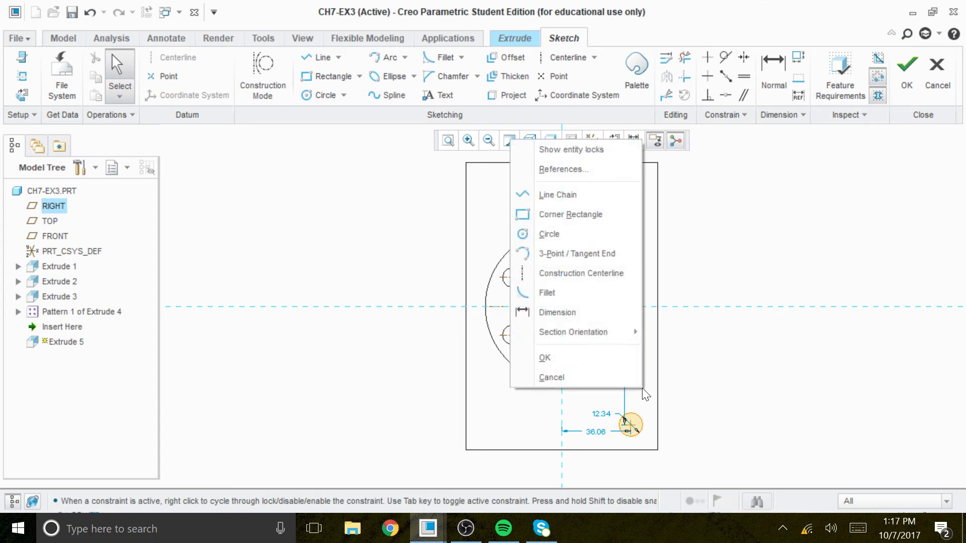
{"action": "left_click", "coordinate": [583, 174]}
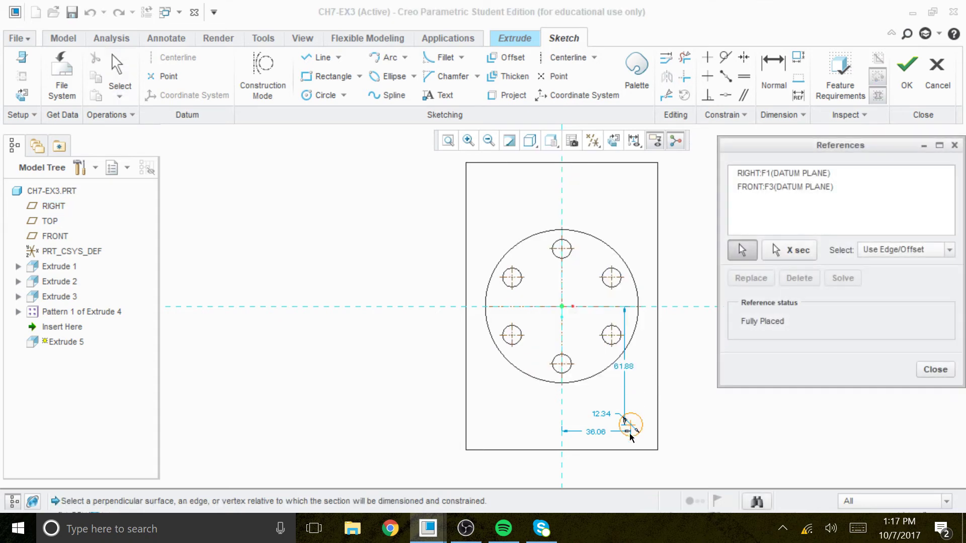
{"action": "left_click", "coordinate": [634, 450]}
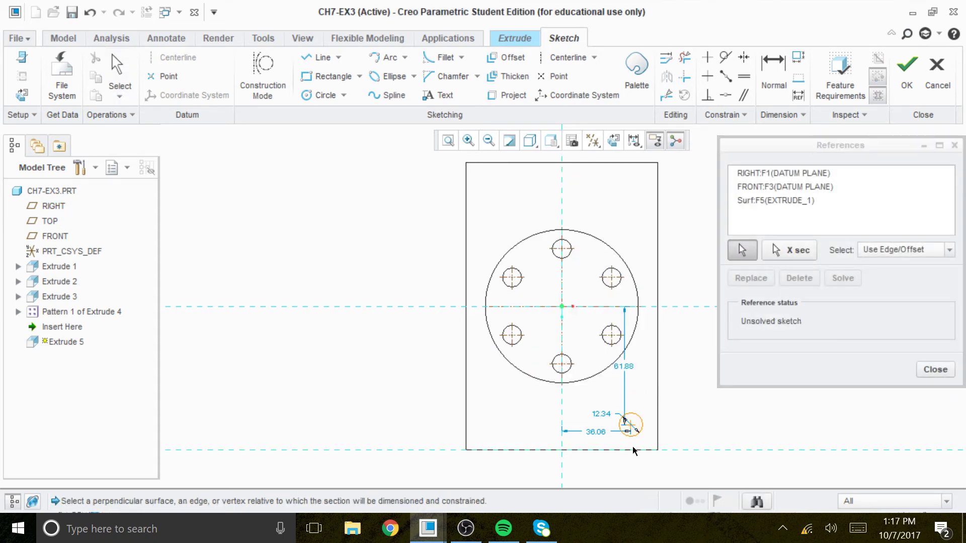
{"action": "left_click", "coordinate": [658, 425]}
{"action": "left_click", "coordinate": [843, 278]}
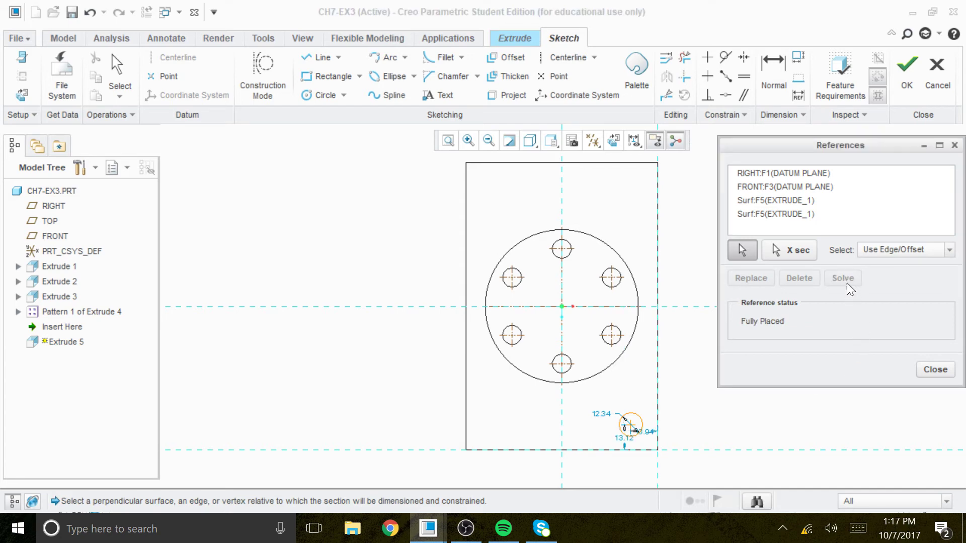
{"action": "left_click", "coordinate": [934, 371]}
Place the circle's vertical dimension outside the plate and set its distance from the bottom edge to 15.
{"action": "scroll", "coordinate": [679, 447], "scroll_direction": "down", "scroll_amount": 3}
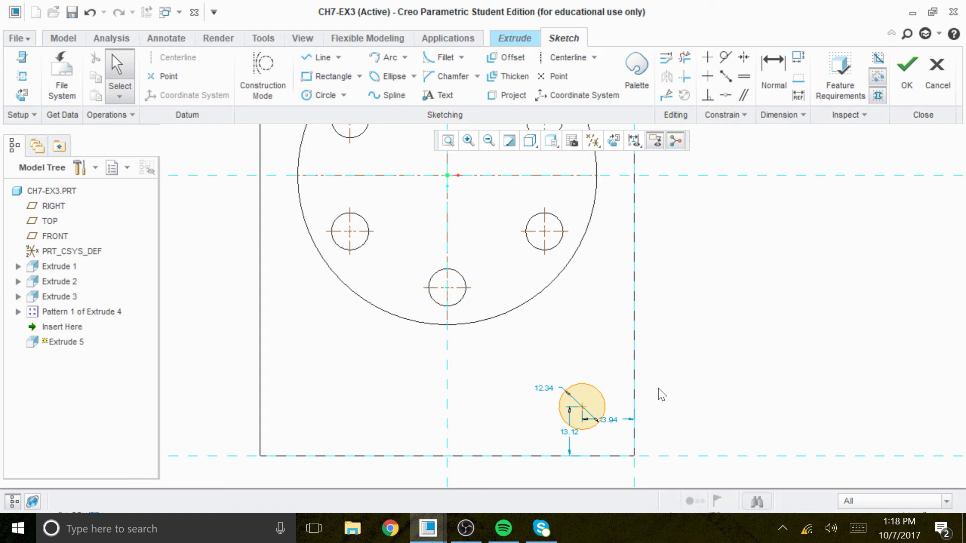
{"action": "scroll", "coordinate": [639, 416], "scroll_direction": "down", "scroll_amount": 2}
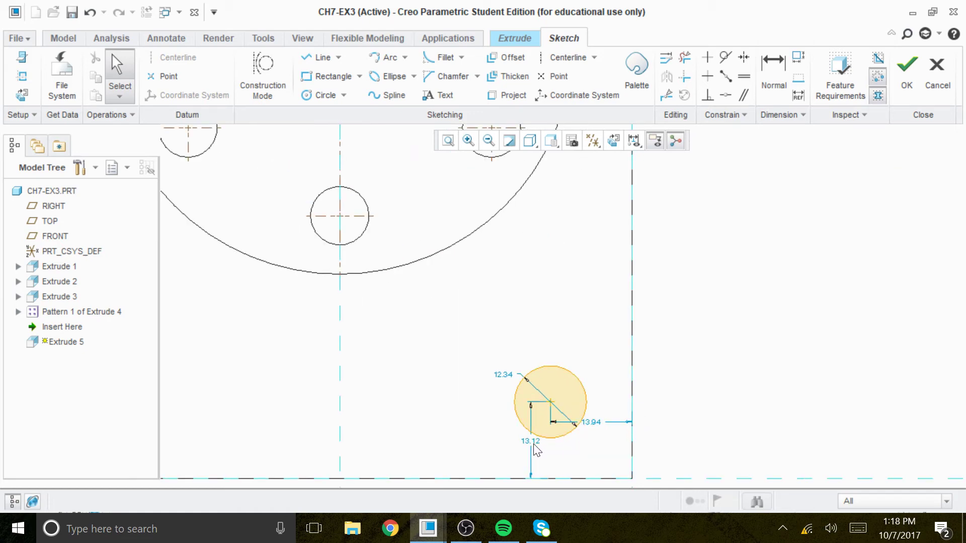
{"action": "left_click_drag", "start_coordinate": [534, 449], "coordinate": [692, 444]}
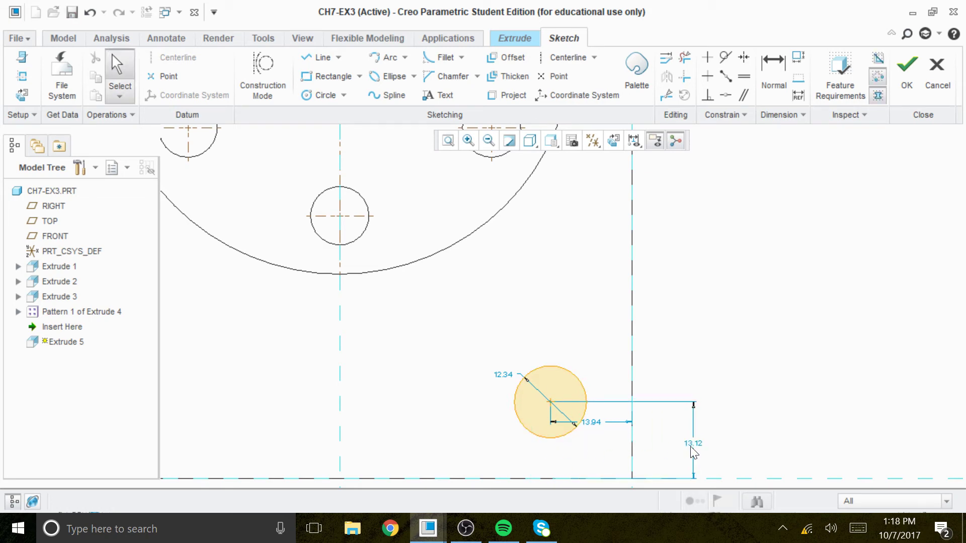
{"action": "left_click", "coordinate": [692, 445]}
{"action": "double_click", "coordinate": [691, 443]}
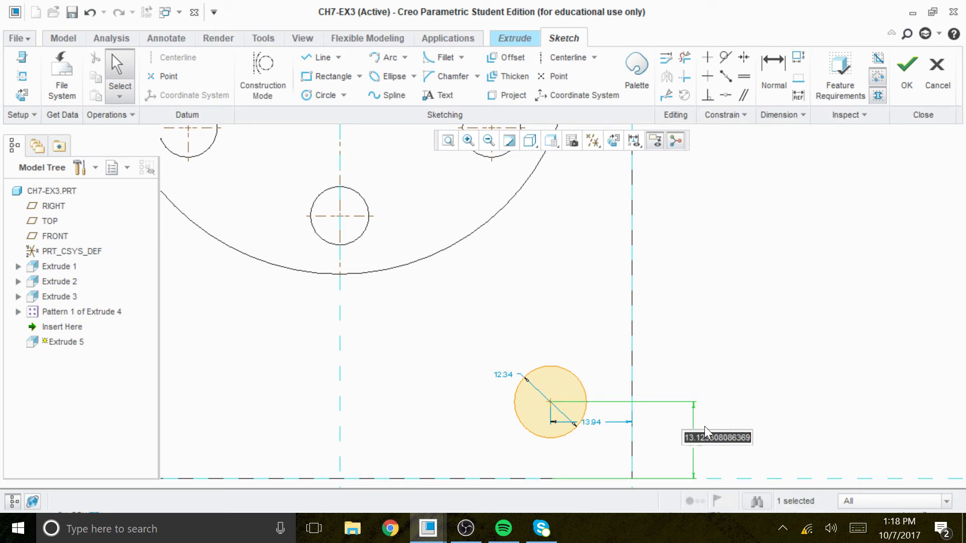
{"action": "type", "text": "15"}
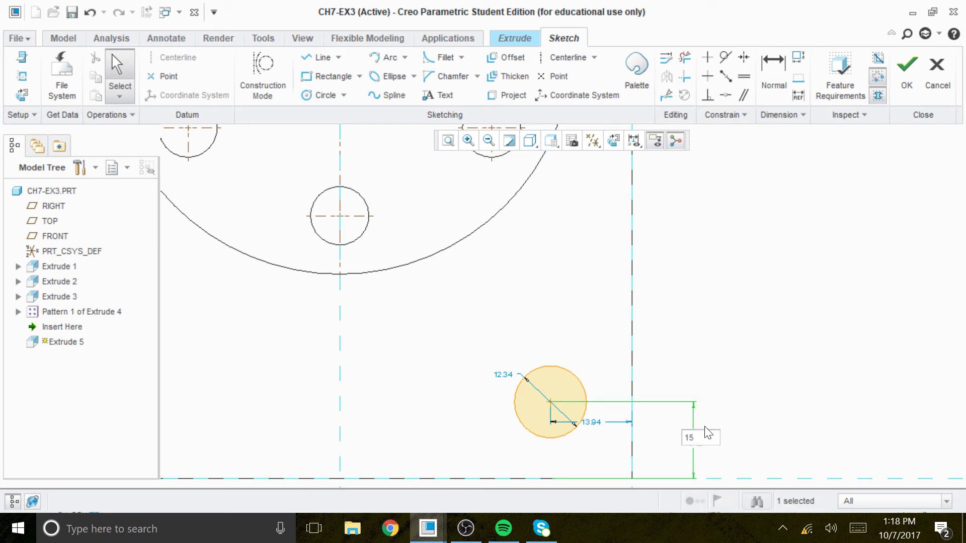
{"action": "key", "text": "Return"}
Place the circle's horizontal dimension below the base plate and set its distance from the right edge to 15.
{"action": "middle_click_drag", "start_coordinate": [704, 424], "coordinate": [689, 351]}
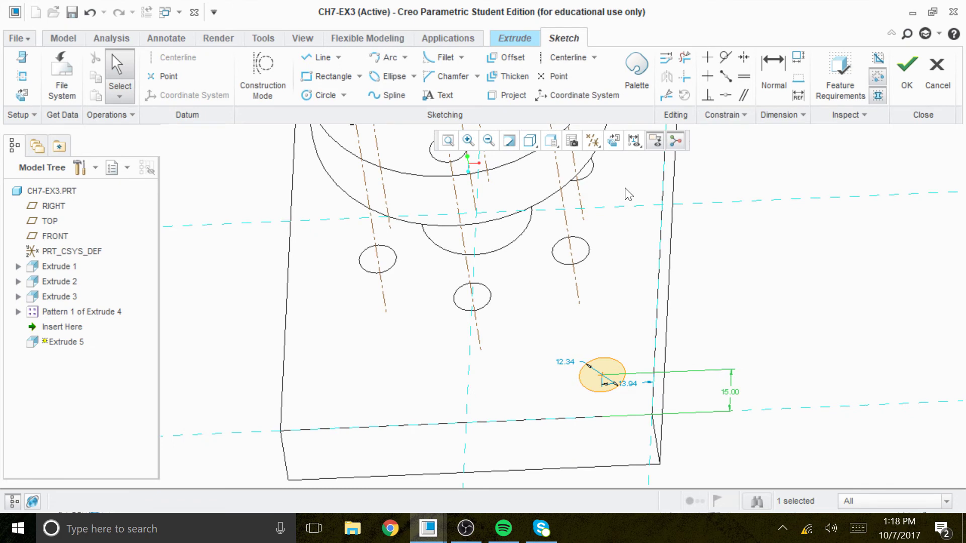
{"action": "left_click", "coordinate": [615, 140]}
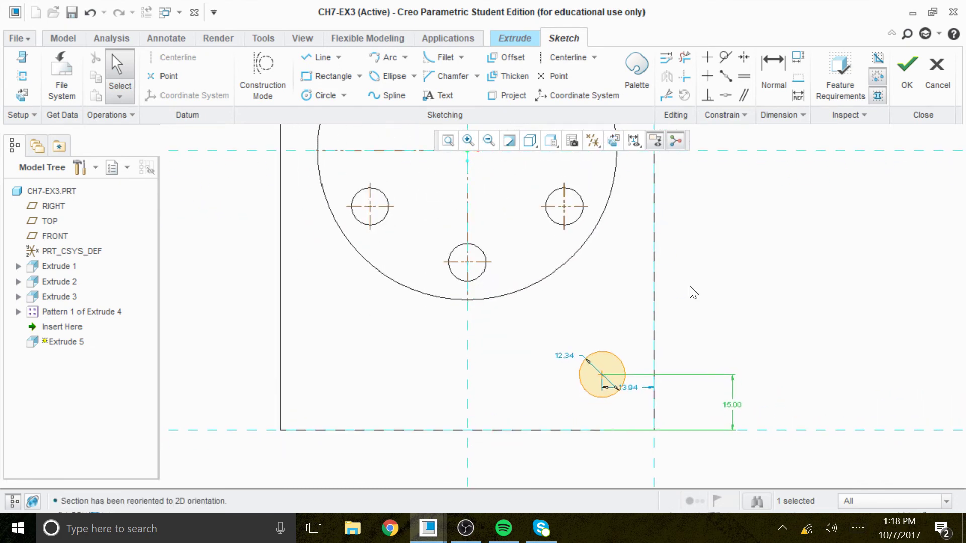
{"action": "scroll", "coordinate": [688, 315], "scroll_direction": "up", "scroll_amount": 3}
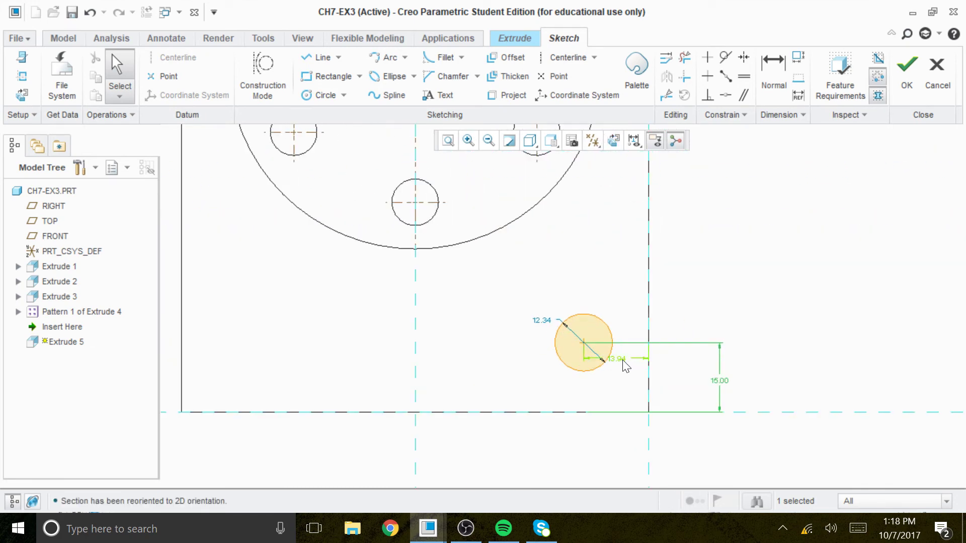
{"action": "left_click", "coordinate": [647, 370]}
{"action": "middle_click", "coordinate": [612, 441]}
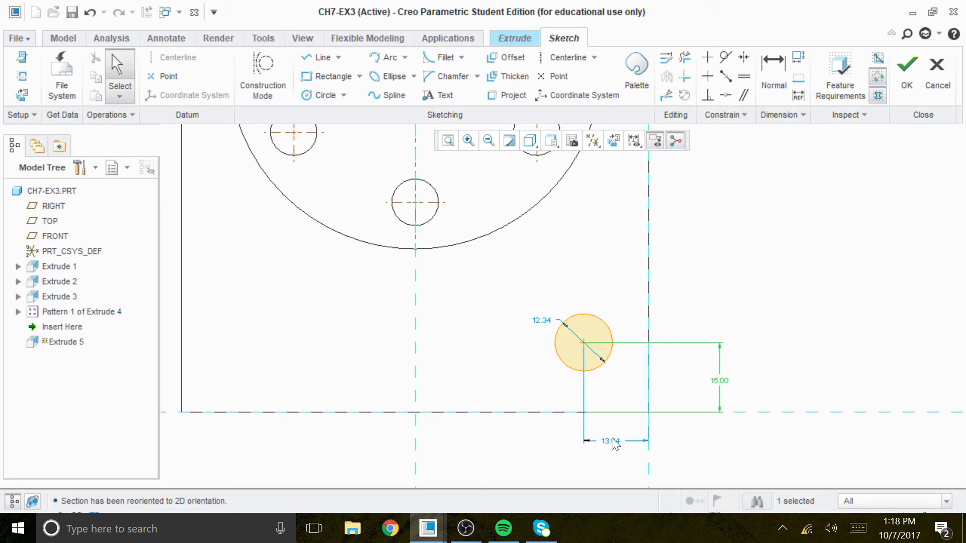
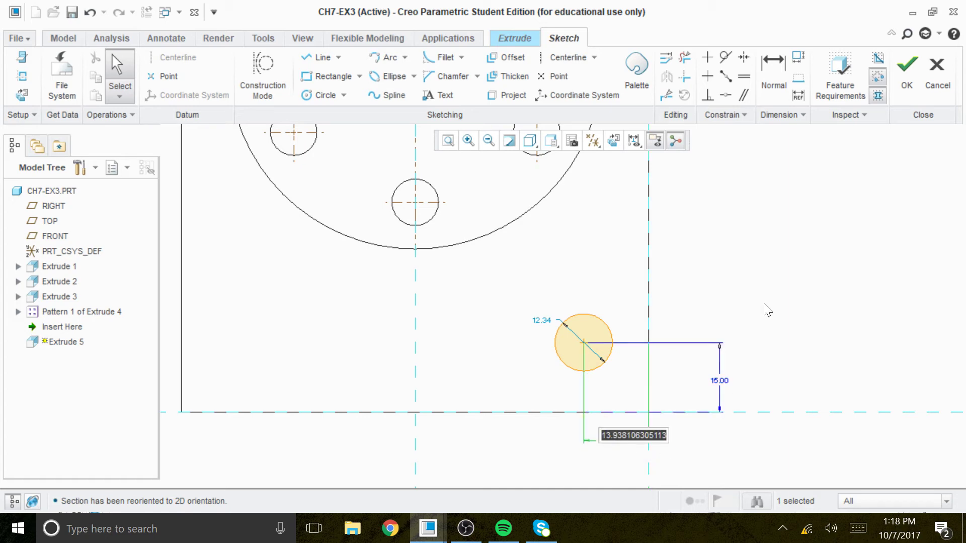
{"action": "type", "text": "15"}
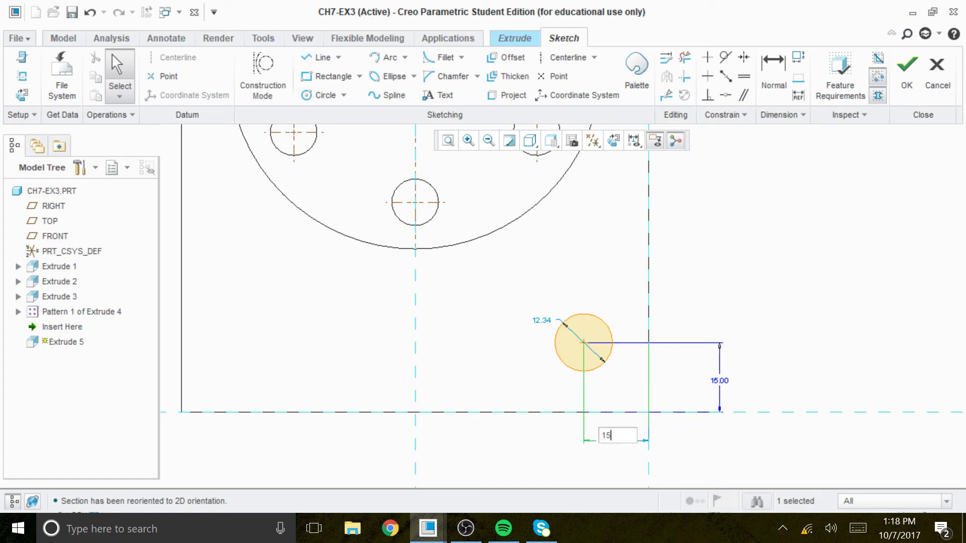
{"action": "key", "text": "Return"}
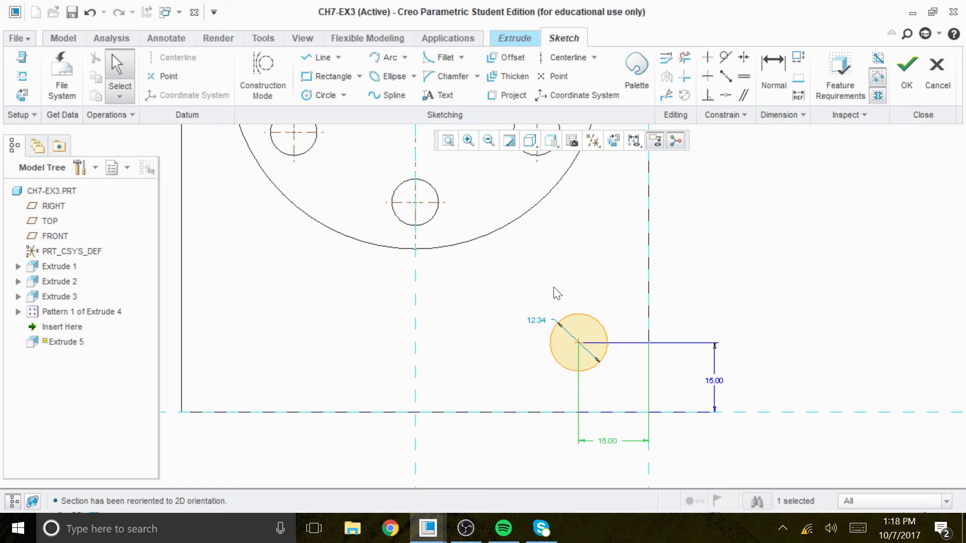
Set the diameter of the corner circle to 10.
{"action": "double_click", "coordinate": [536, 322]}
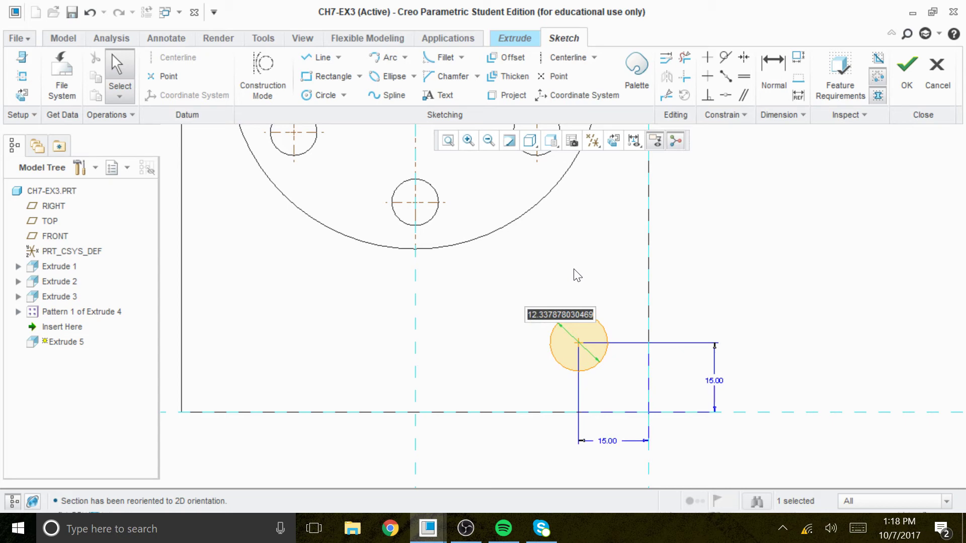
{"action": "type", "text": "10"}
{"action": "key", "text": "Return"}
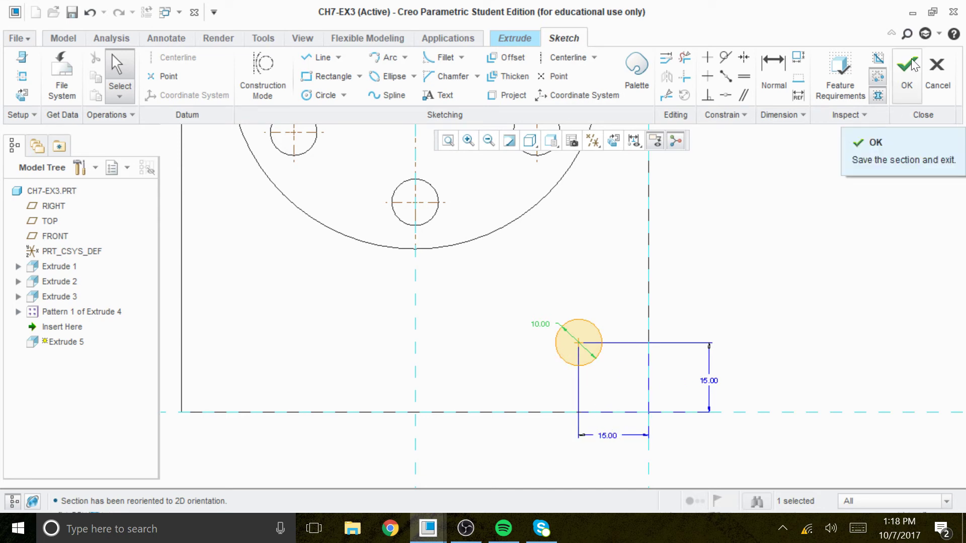
Switch the model's display style to Shading and finish the corner hole's sketch.
{"action": "left_click", "coordinate": [530, 140]}
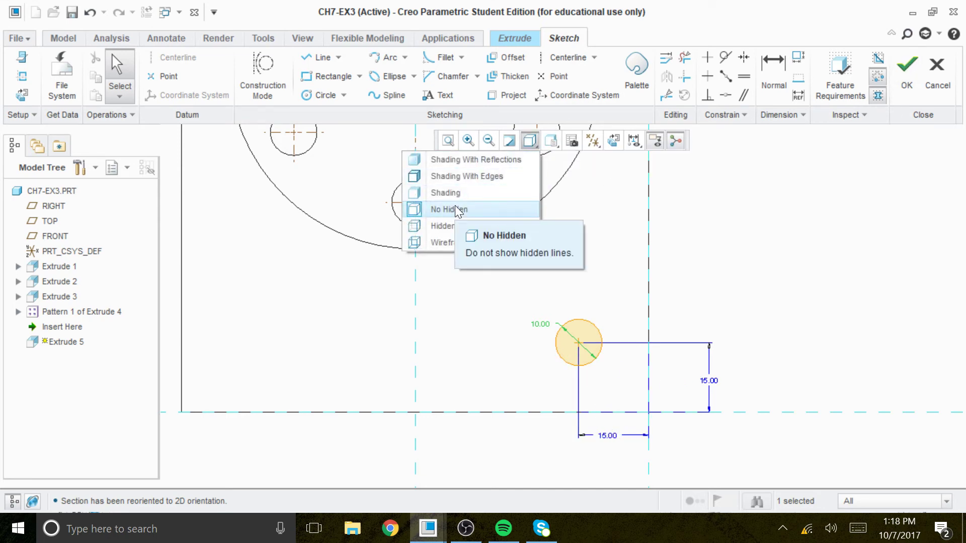
{"action": "left_click", "coordinate": [445, 193]}
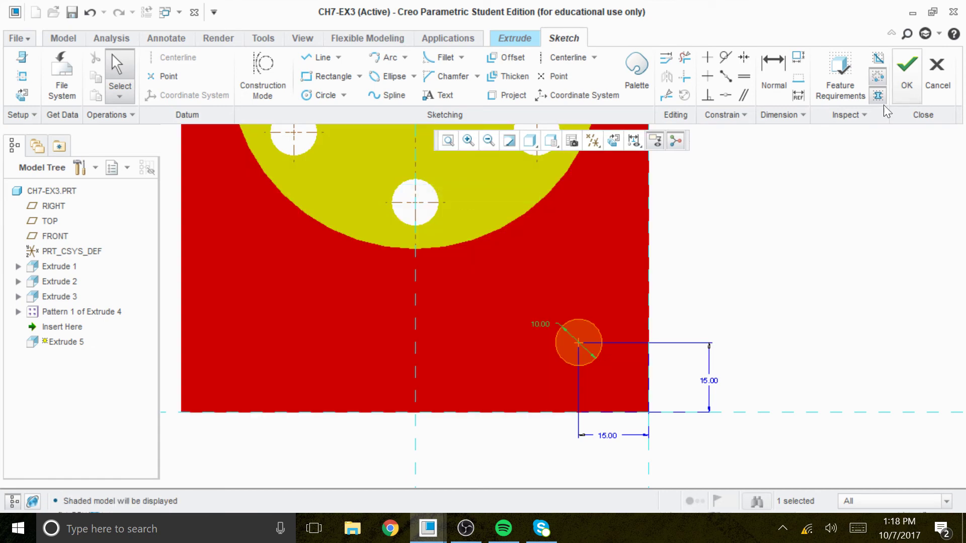
{"action": "mouse_move", "coordinate": [767, 297]}
{"action": "middle_mouse_down"}
{"action": "mouse_move", "coordinate": [761, 248]}
{"action": "mouse_move", "coordinate": [759, 264]}
{"action": "middle_mouse_up"}
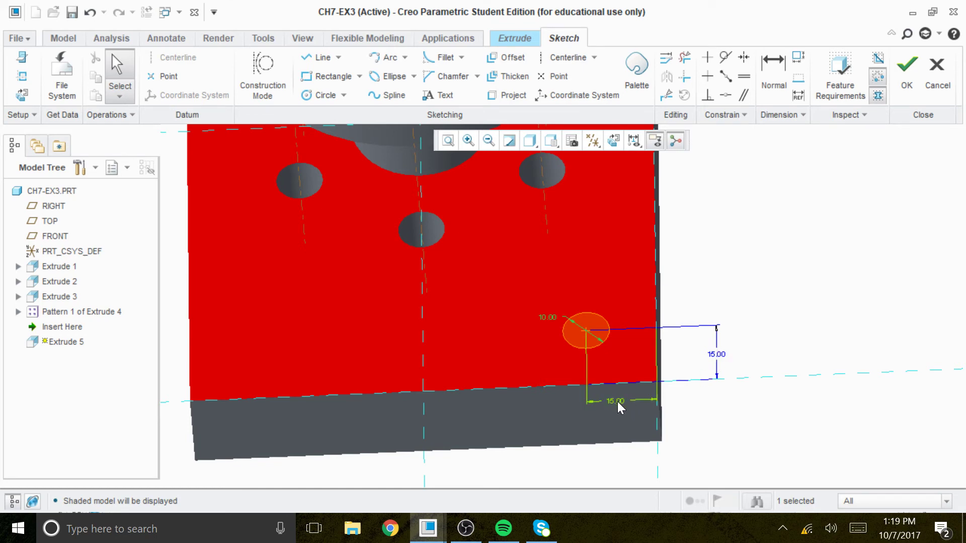
{"action": "left_click", "coordinate": [907, 71]}
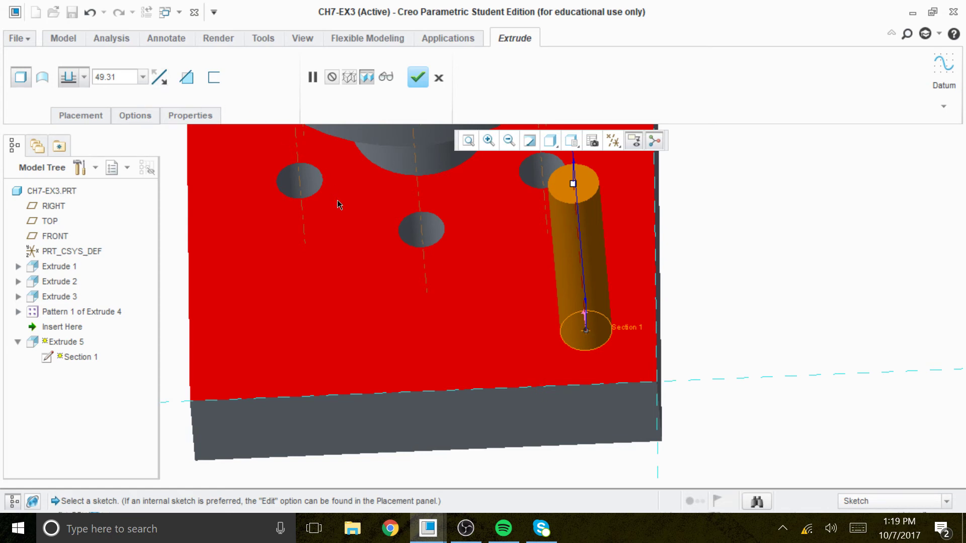
Extrude the corner circle as a cut that removes material through all of the base plate, and complete the feature.
{"action": "scroll", "coordinate": [342, 187], "scroll_direction": "down", "scroll_amount": 2}
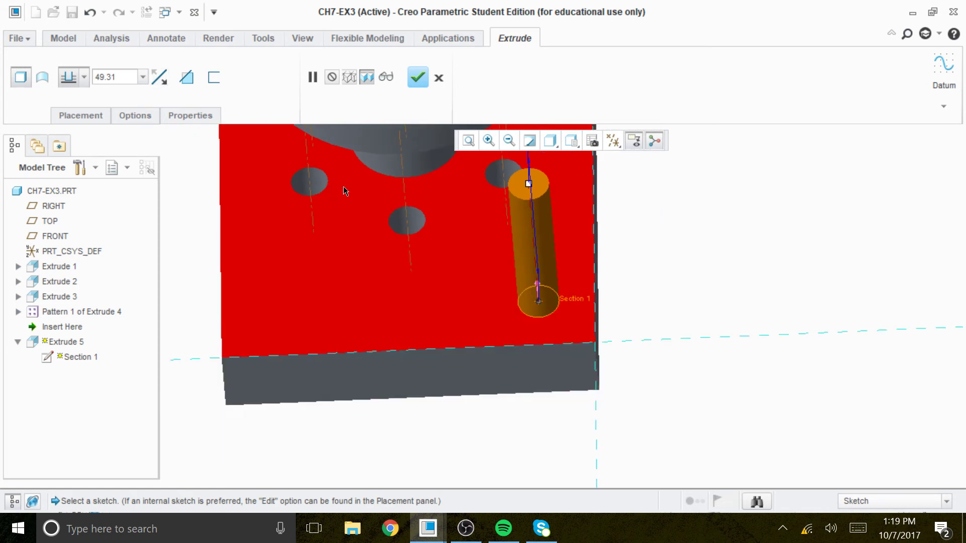
{"action": "left_click", "coordinate": [186, 77]}
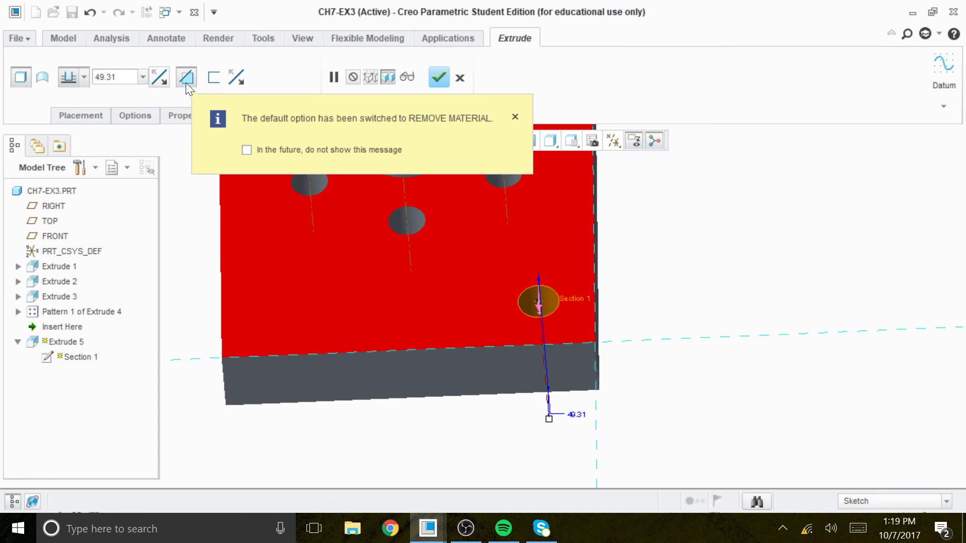
{"action": "left_click", "coordinate": [84, 78]}
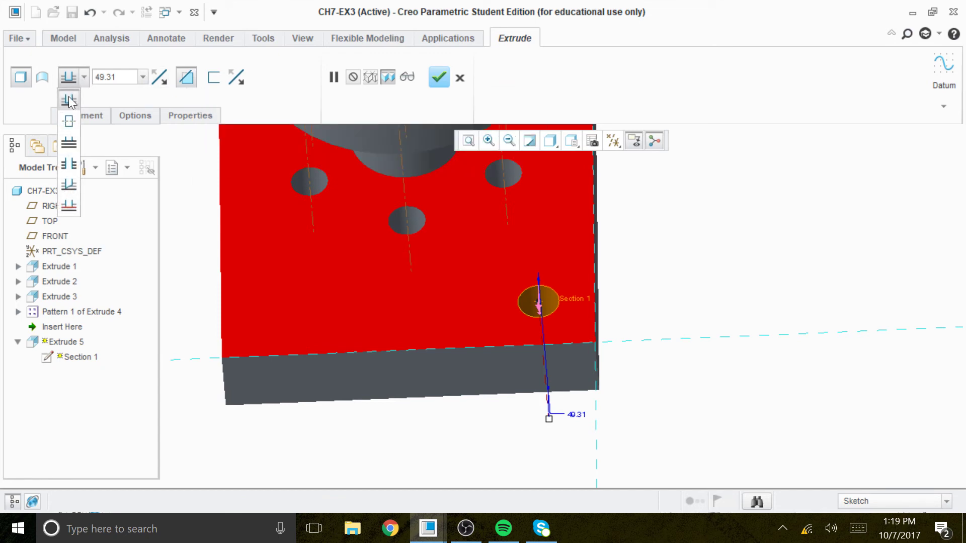
{"action": "left_click", "coordinate": [65, 160]}
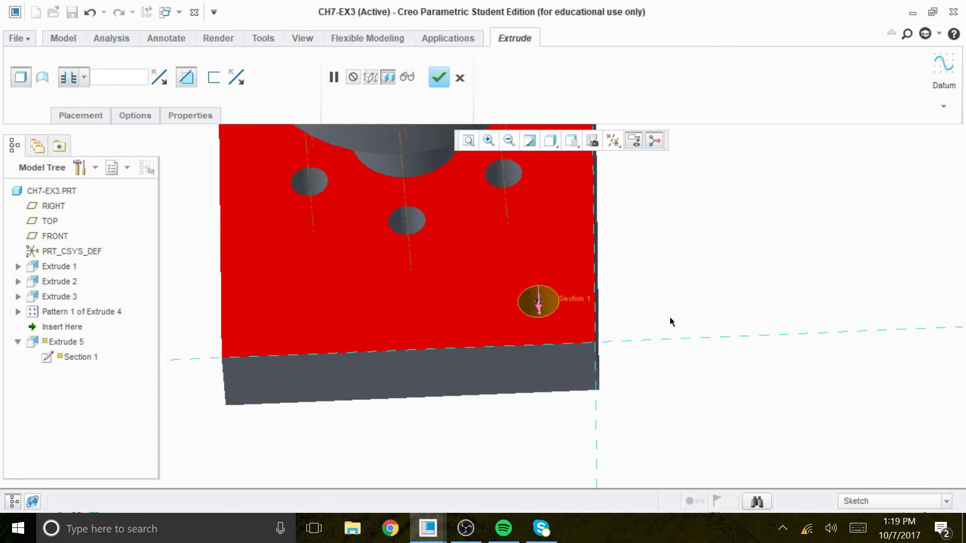
{"action": "scroll", "coordinate": [674, 317], "scroll_direction": "up", "scroll_amount": 5}
{"action": "scroll", "coordinate": [706, 331], "scroll_direction": "down", "scroll_amount": 3}
{"action": "middle_click_drag", "start_coordinate": [698, 306], "coordinate": [648, 283]}
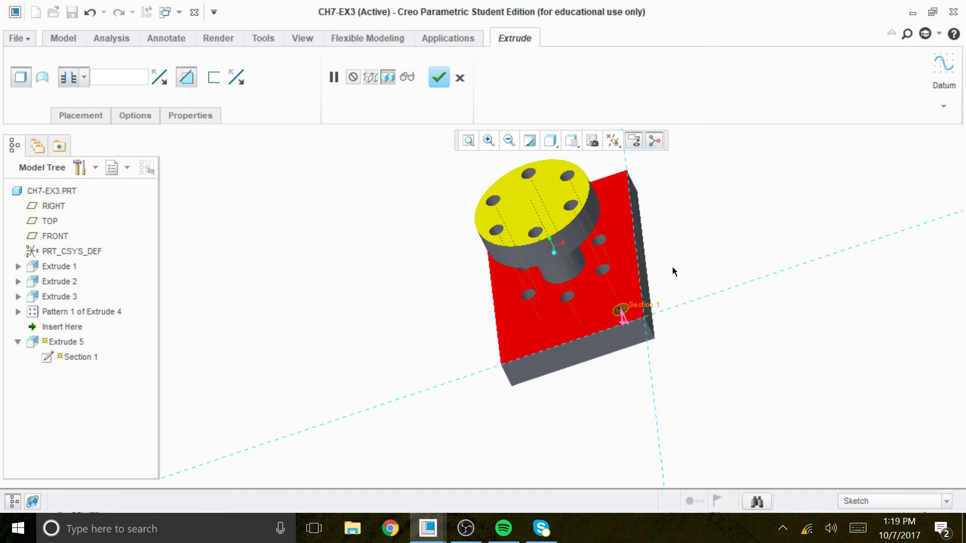
{"action": "middle_click_drag", "start_coordinate": [680, 263], "coordinate": [716, 273]}
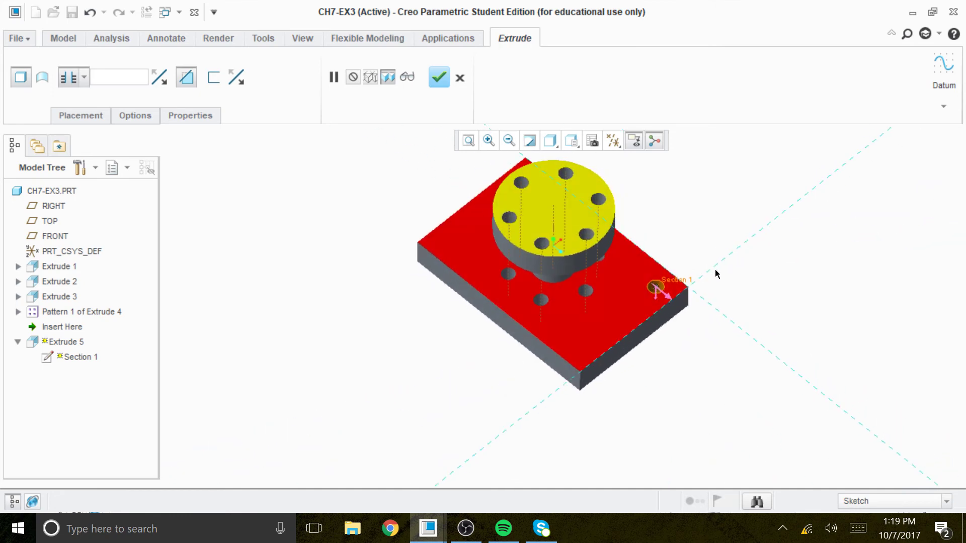
{"action": "left_click", "coordinate": [438, 77]}
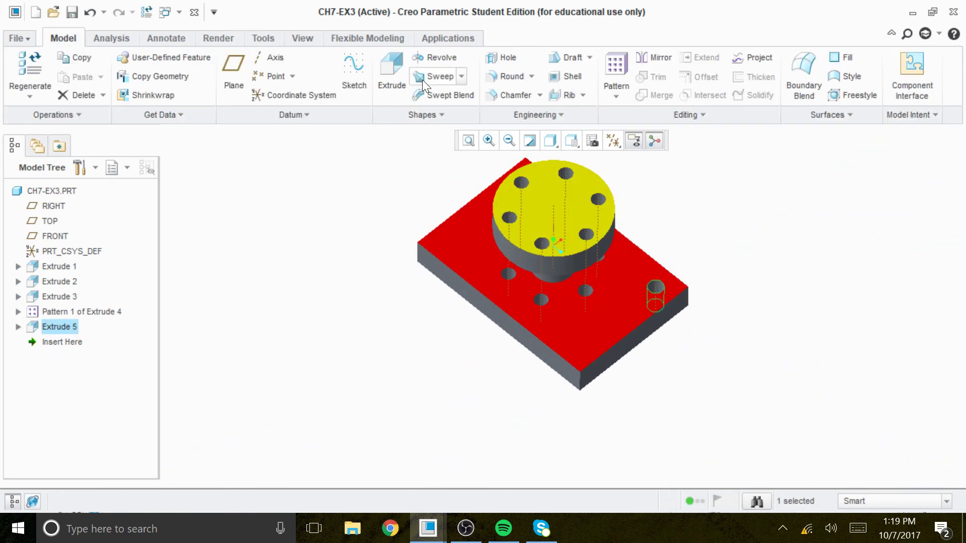
Pattern the corner hole along the plate's long edge with a dimension pattern of 2 members at an increment of 120.
{"action": "left_click", "coordinate": [616, 71]}
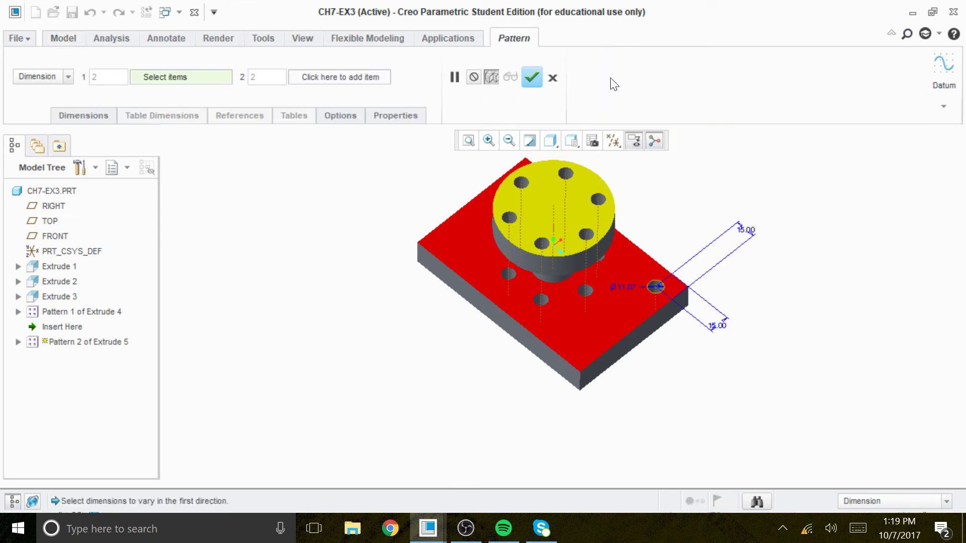
{"action": "middle_click_drag", "start_coordinate": [753, 291], "coordinate": [629, 322]}
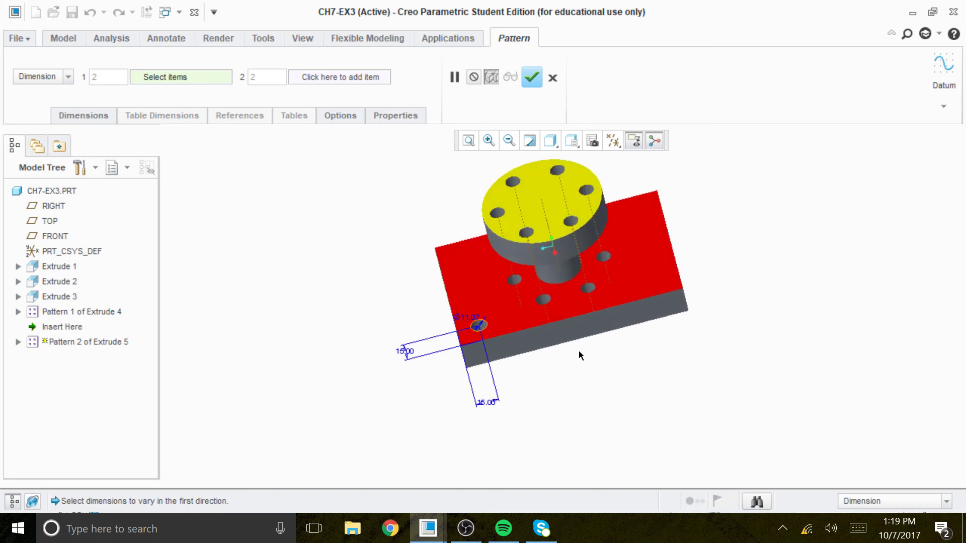
{"action": "left_click", "coordinate": [487, 403]}
{"action": "double_click", "coordinate": [483, 414]}
{"action": "type", "text": "120"}
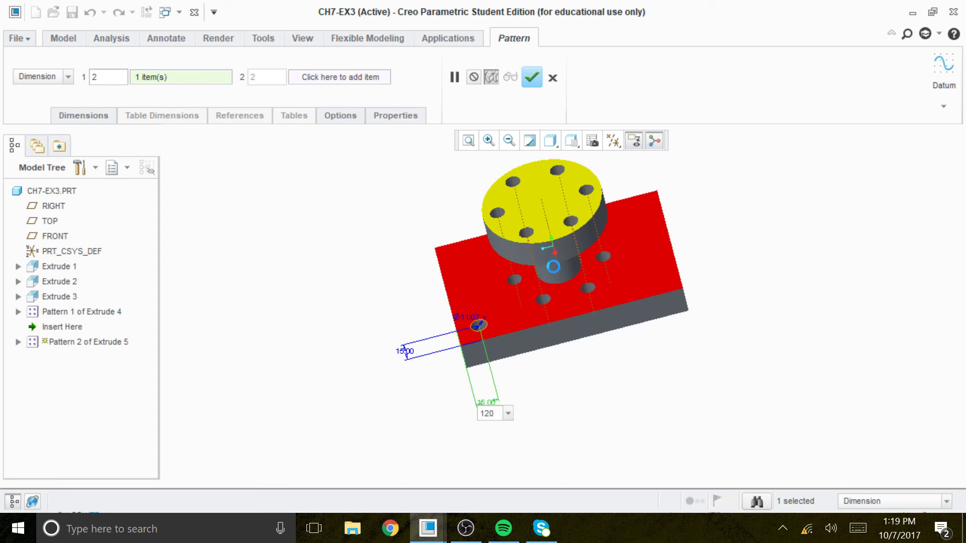
{"action": "key", "text": "Return"}
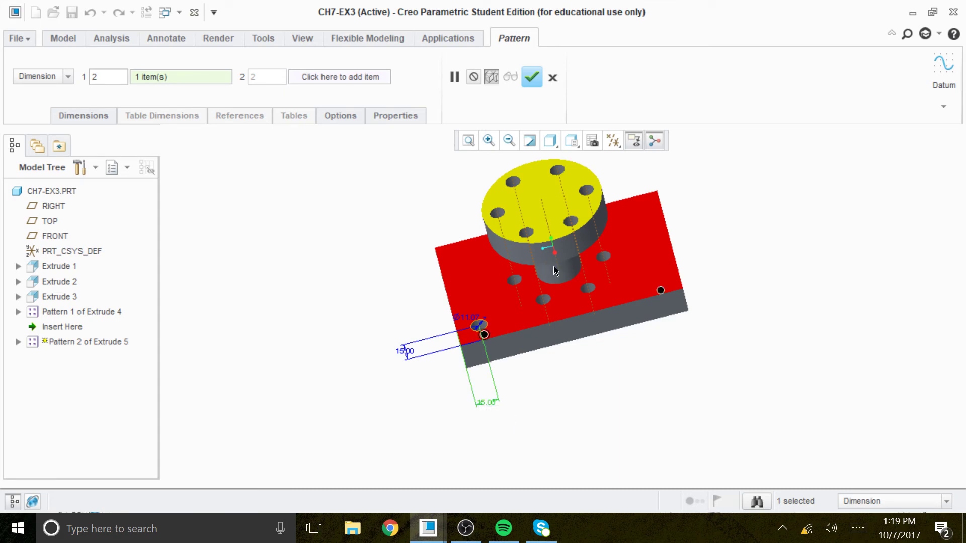
{"action": "left_click", "coordinate": [532, 77]}
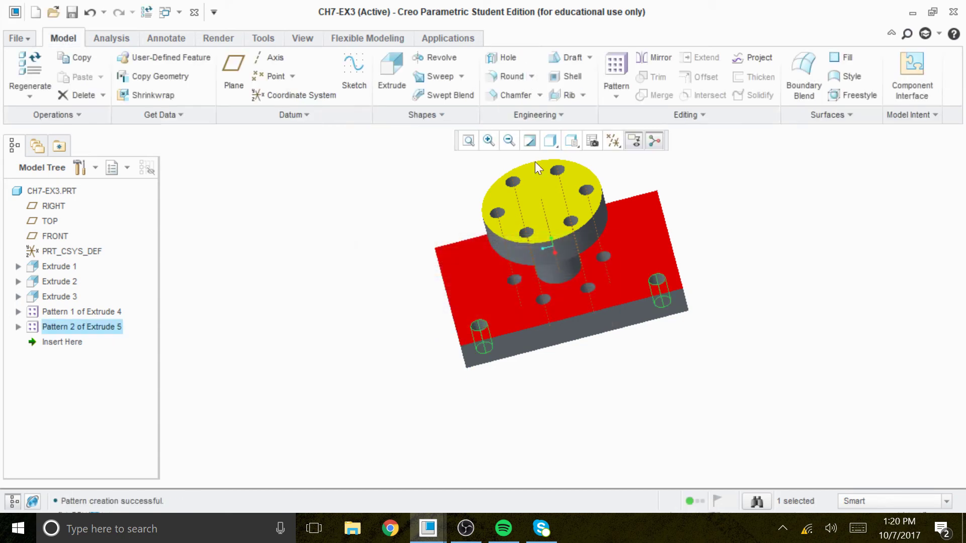
Pattern the two-hole pattern across the plate's width with 2 members, using the holes' offset from the long edge as the varying dimension.
{"action": "middle_click_drag", "start_coordinate": [506, 401], "coordinate": [538, 410]}
{"action": "left_click", "coordinate": [624, 77]}
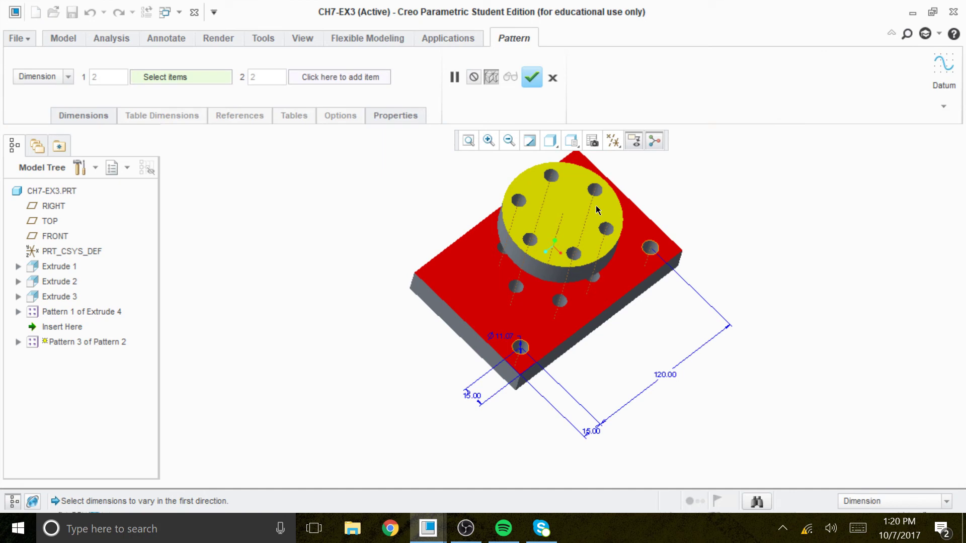
{"action": "left_click", "coordinate": [473, 395]}
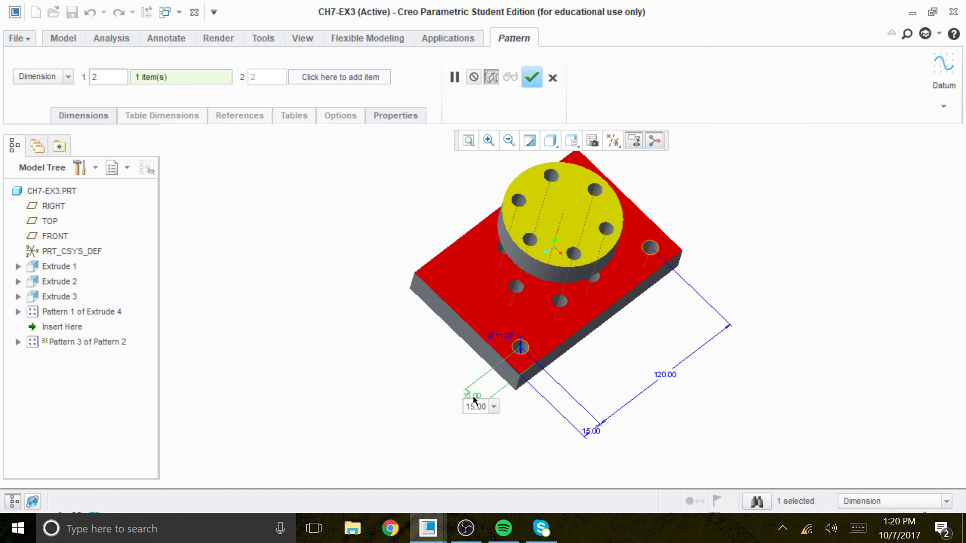
{"action": "double_click", "coordinate": [475, 406]}
{"action": "type", "text": "15"}
{"action": "key", "text": "Return"}
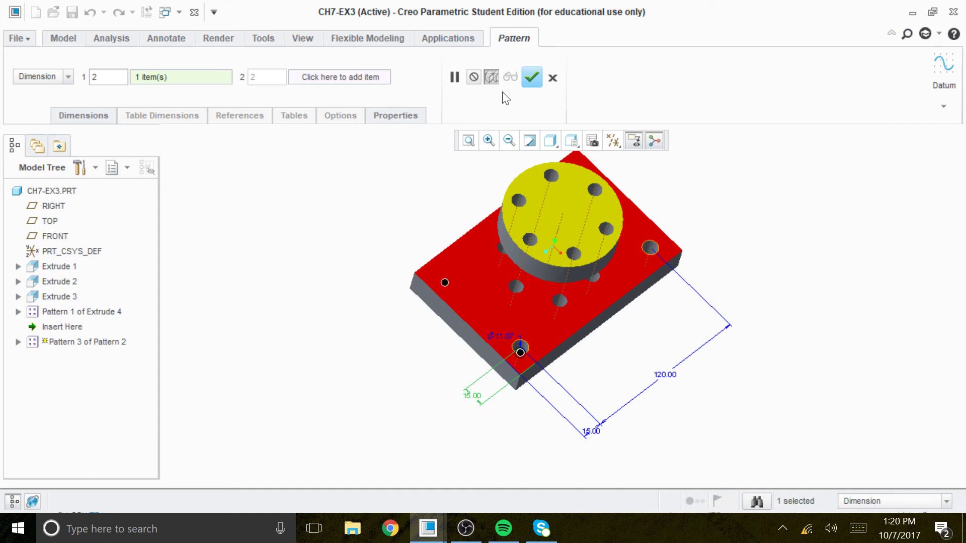
{"action": "left_click", "coordinate": [533, 77]}
{"action": "middle_click_drag", "start_coordinate": [789, 324], "coordinate": [729, 358]}
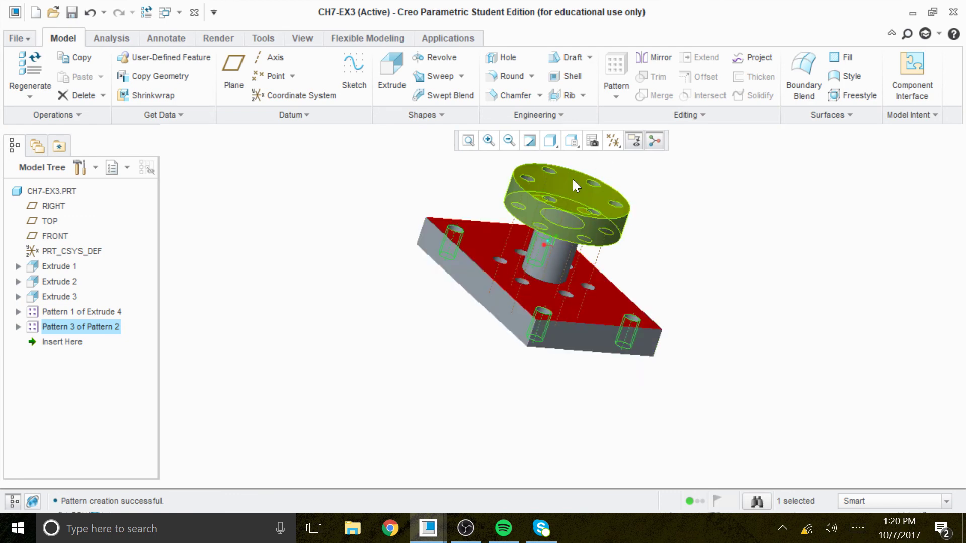
{"action": "left_click", "coordinate": [200, 281]}
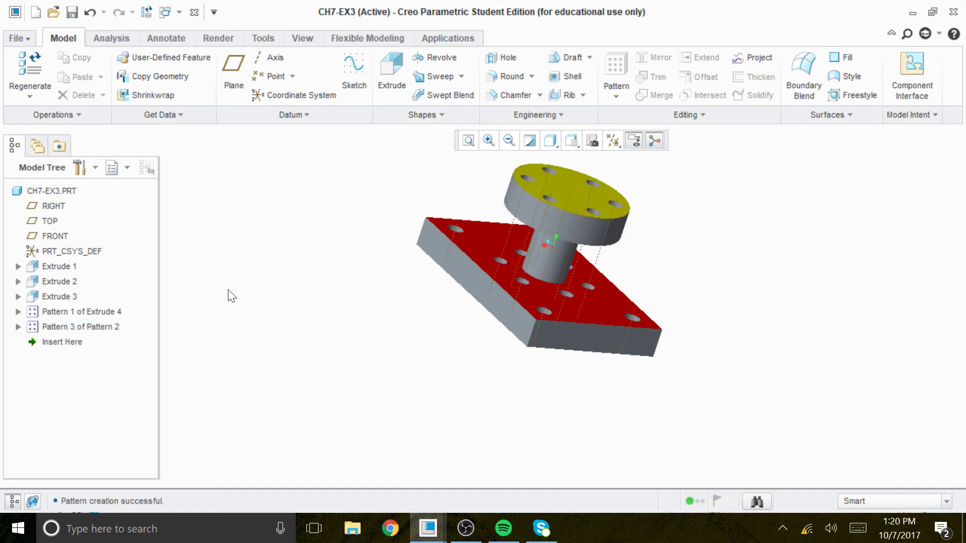
Redefine the first patterned disc hole's extruded cut from through all to a blind depth of 20, and complete the feature.
{"action": "left_click", "coordinate": [62, 282]}
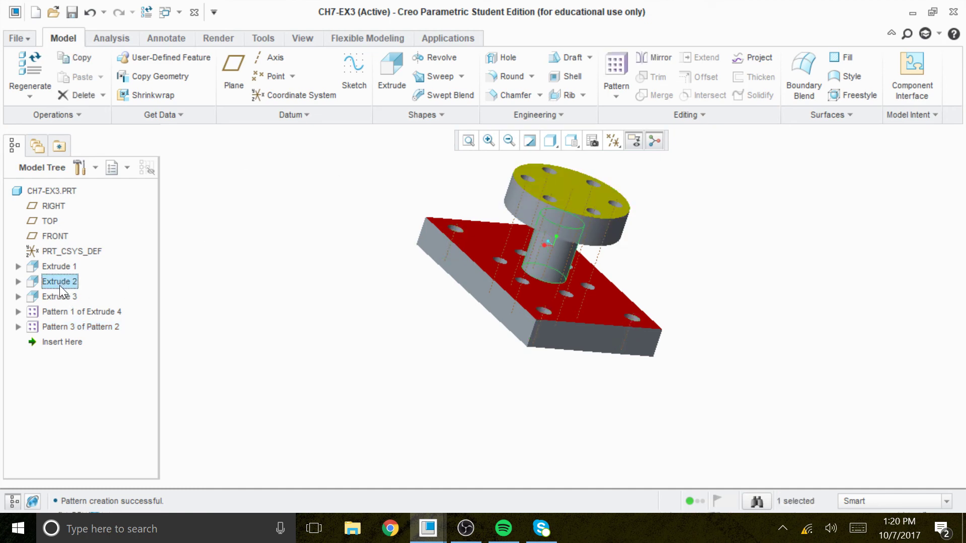
{"action": "left_click", "coordinate": [50, 297]}
{"action": "left_click", "coordinate": [19, 312]}
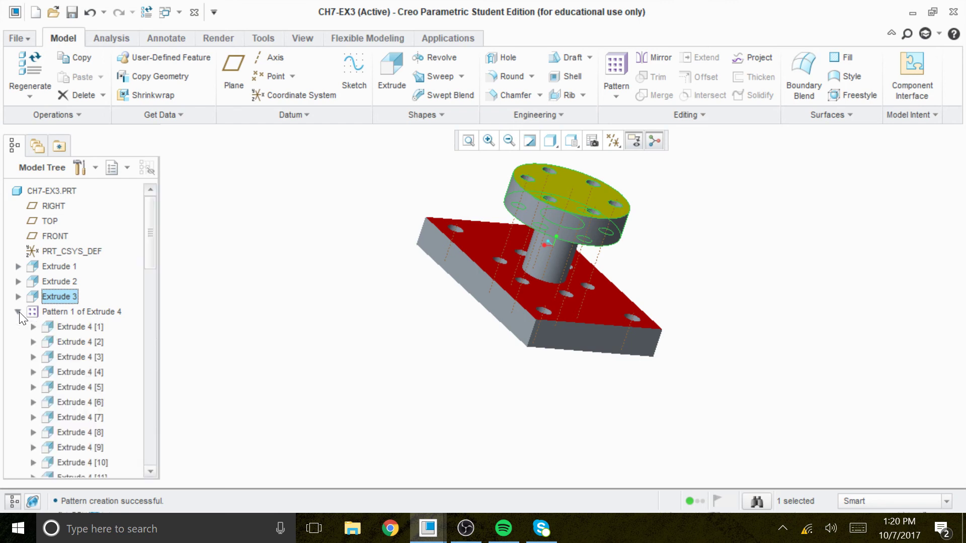
{"action": "left_click", "coordinate": [35, 327]}
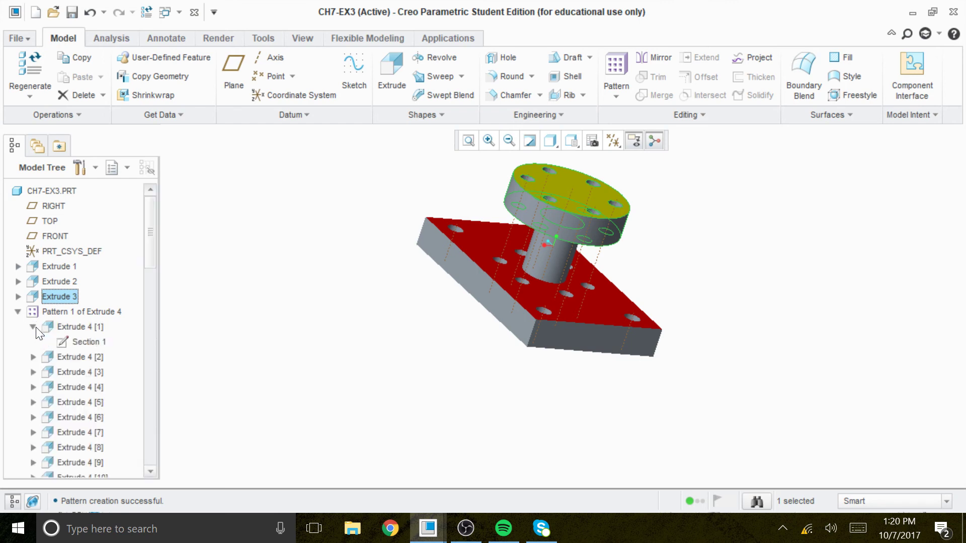
{"action": "right_click", "coordinate": [65, 327]}
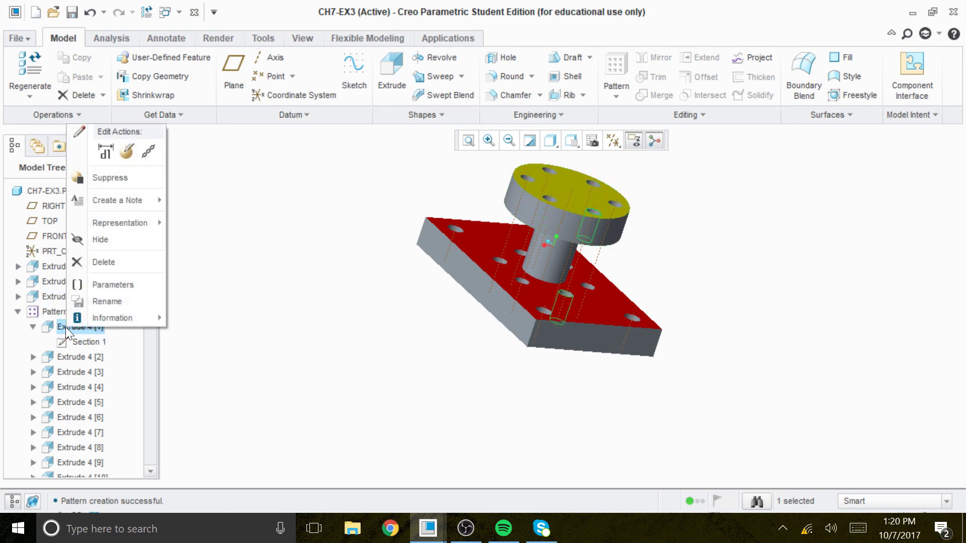
{"action": "left_click", "coordinate": [124, 152]}
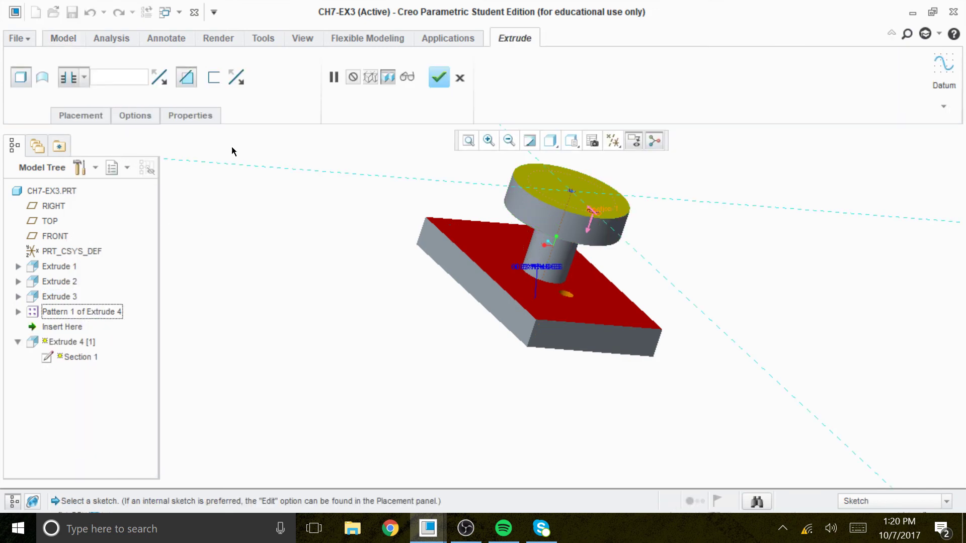
{"action": "left_click", "coordinate": [81, 72]}
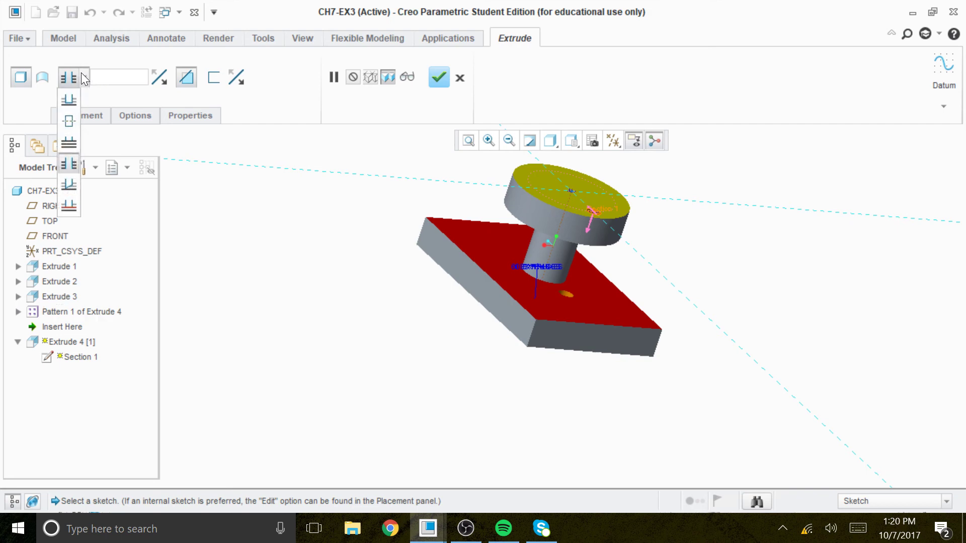
{"action": "left_click", "coordinate": [74, 99]}
{"action": "middle_click_drag", "start_coordinate": [264, 213], "coordinate": [271, 231]}
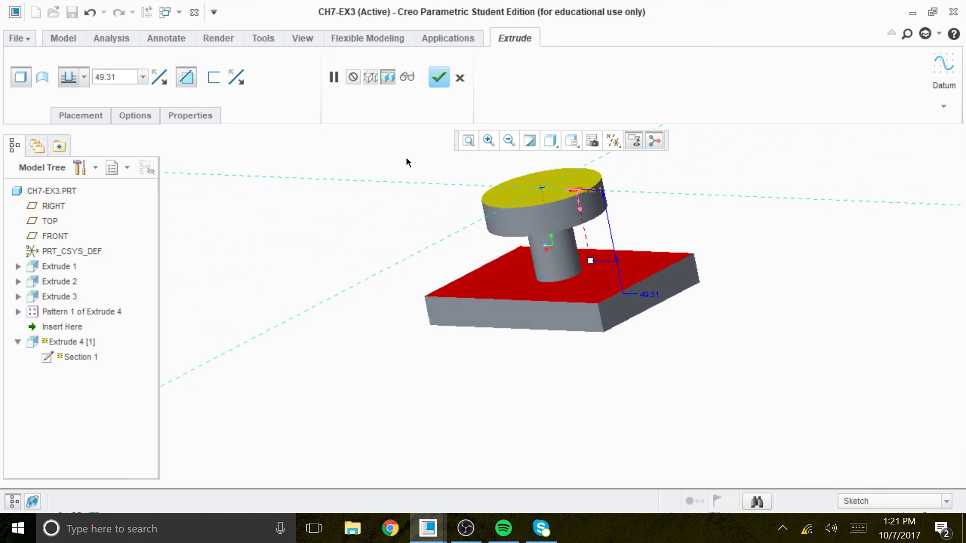
{"action": "left_click", "coordinate": [116, 77]}
{"action": "type", "text": "2"}
{"action": "key", "text": "Return"}
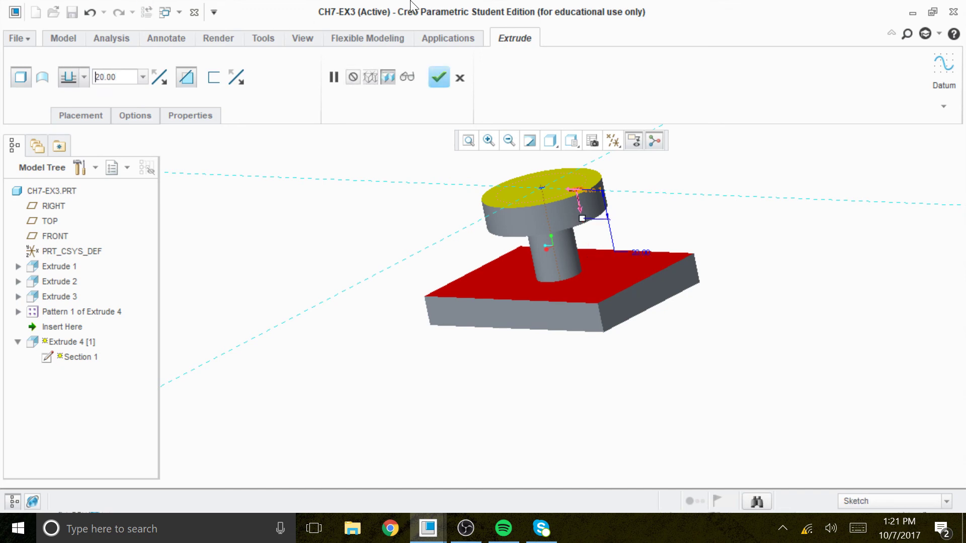
{"action": "left_click", "coordinate": [439, 77]}
{"action": "mouse_move", "coordinate": [450, 272]}
{"action": "middle_mouse_down"}
{"action": "mouse_move", "coordinate": [443, 282]}
{"action": "mouse_move", "coordinate": [437, 247]}
{"action": "mouse_move", "coordinate": [444, 217]}
{"action": "mouse_move", "coordinate": [459, 209]}
{"action": "mouse_move", "coordinate": [431, 271]}
{"action": "mouse_move", "coordinate": [445, 285]}
{"action": "mouse_move", "coordinate": [450, 254]}
{"action": "middle_mouse_up"}
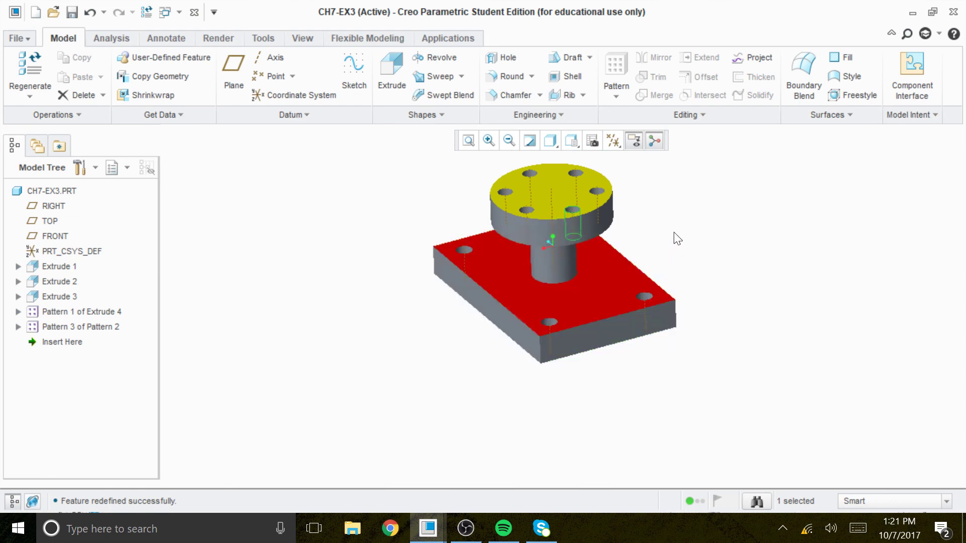
{"action": "middle_click_drag", "start_coordinate": [733, 304], "coordinate": [744, 287]}
{"action": "left_click", "coordinate": [509, 76]}
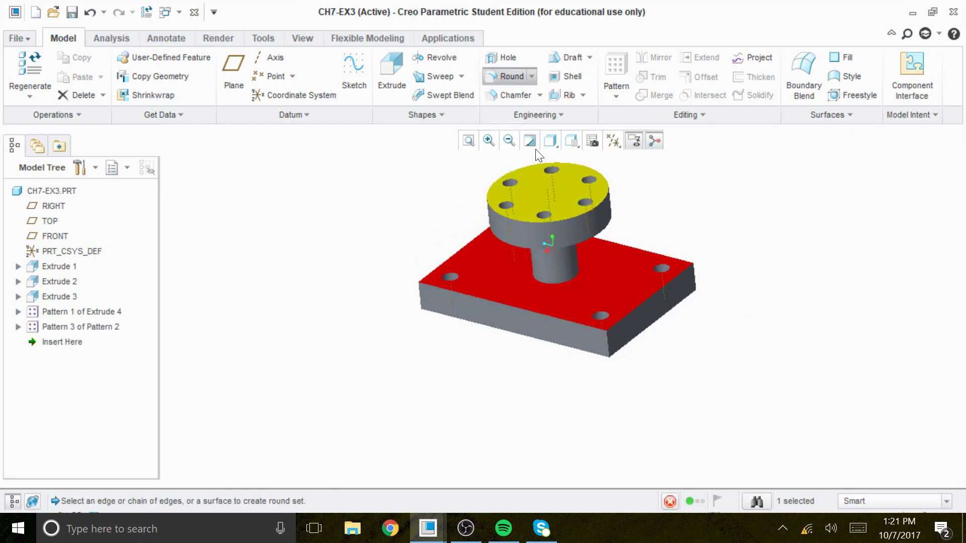
{"action": "left_click", "coordinate": [612, 345]}
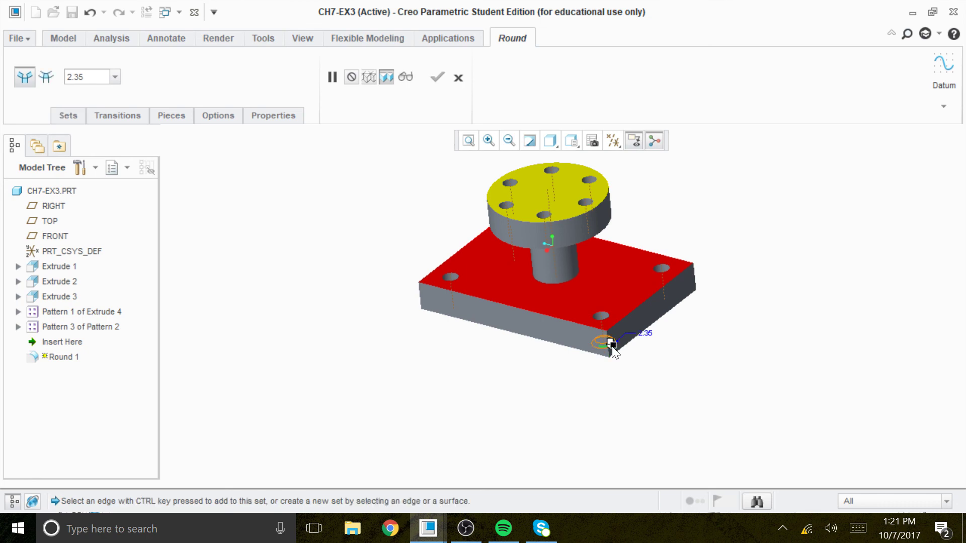
{"action": "left_click", "coordinate": [457, 77]}
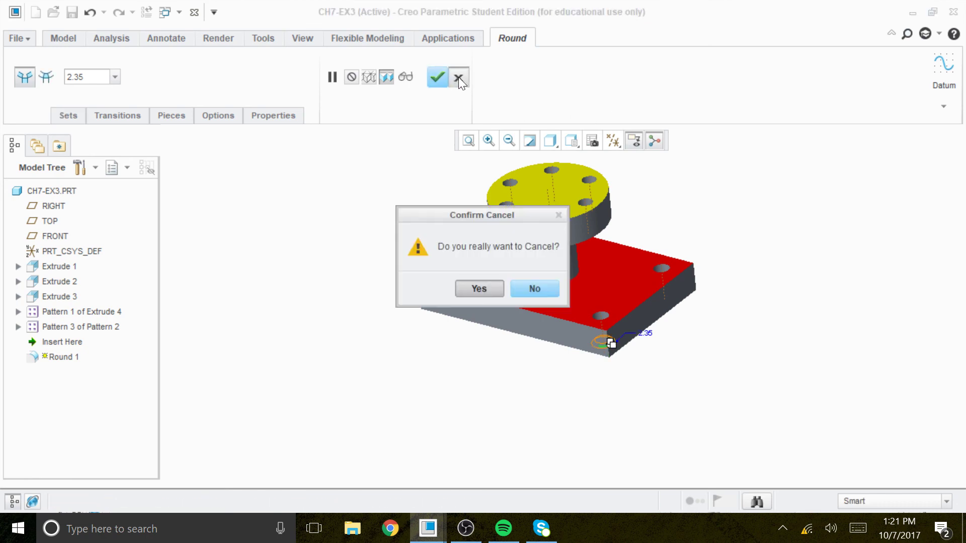
{"action": "left_click", "coordinate": [479, 288]}
Start a round on one vertical corner edge of the base plate and set its radius to 15.
{"action": "scroll", "coordinate": [475, 347], "scroll_direction": "down", "scroll_amount": 5}
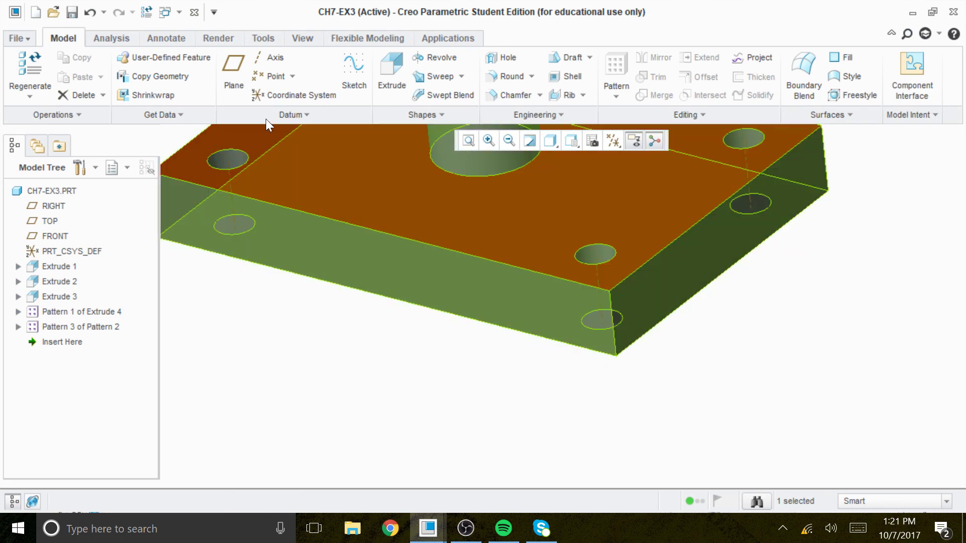
{"action": "left_click", "coordinate": [509, 76]}
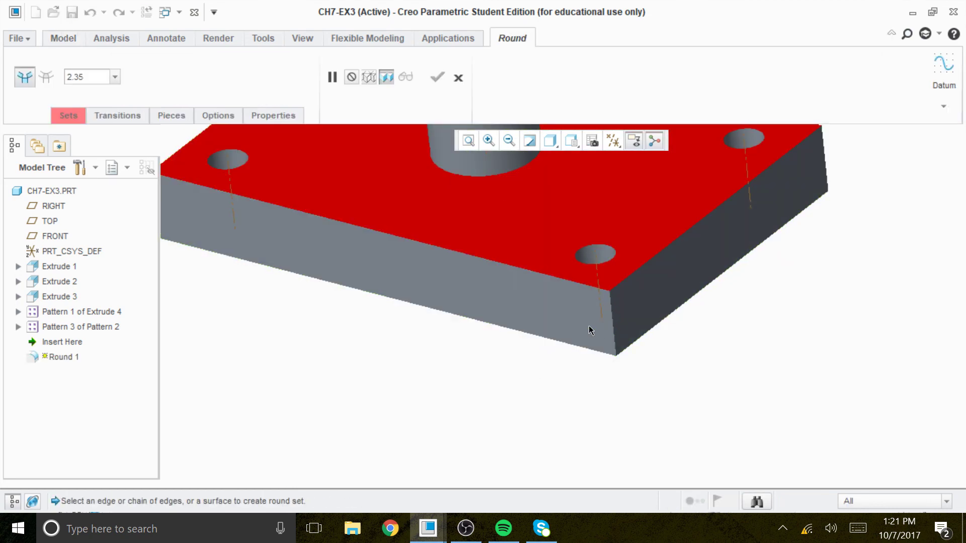
{"action": "left_click", "coordinate": [610, 323]}
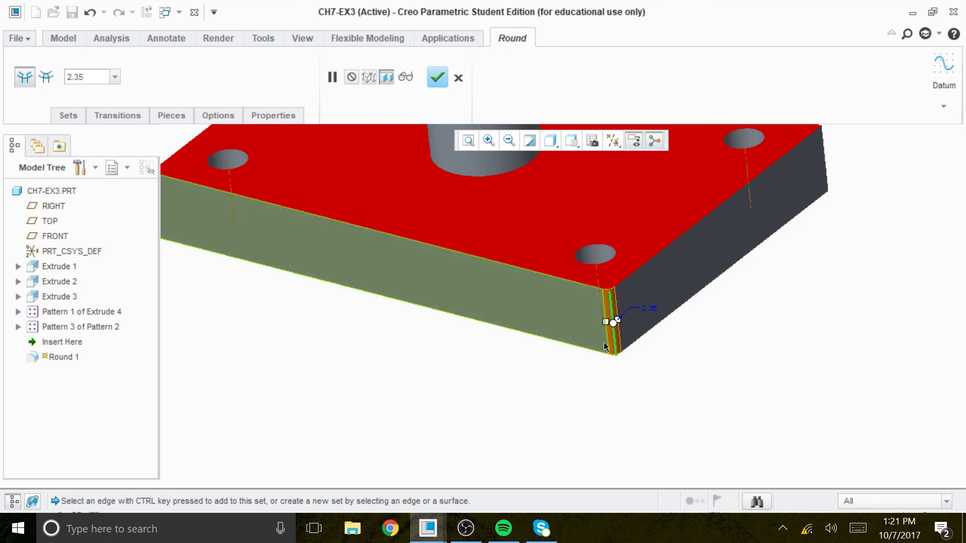
{"action": "double_click", "coordinate": [91, 76]}
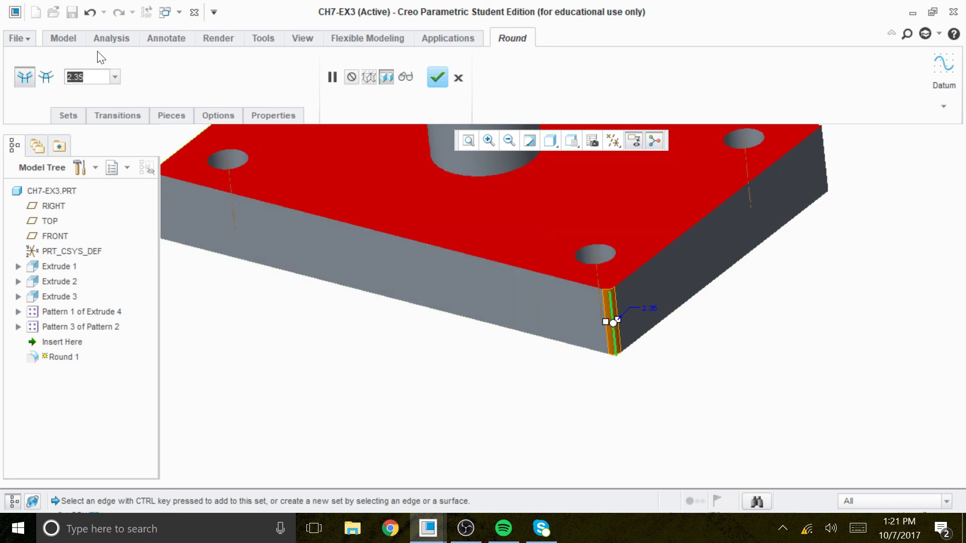
{"action": "type", "text": "15"}
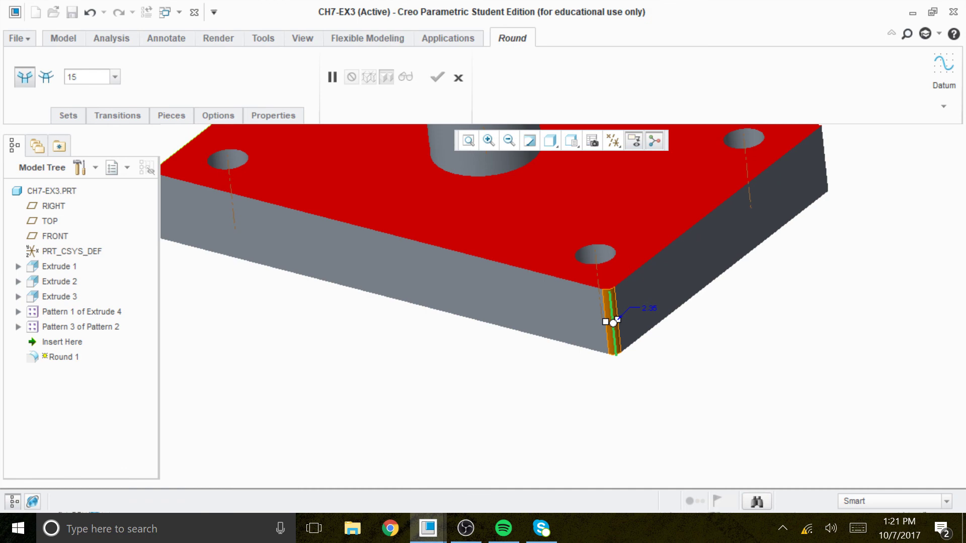
{"action": "key", "text": "Return"}
Add the base plate's other three vertical corner edges to the same round set and complete the round.
{"action": "scroll", "coordinate": [478, 365], "scroll_direction": "up", "scroll_amount": 5}
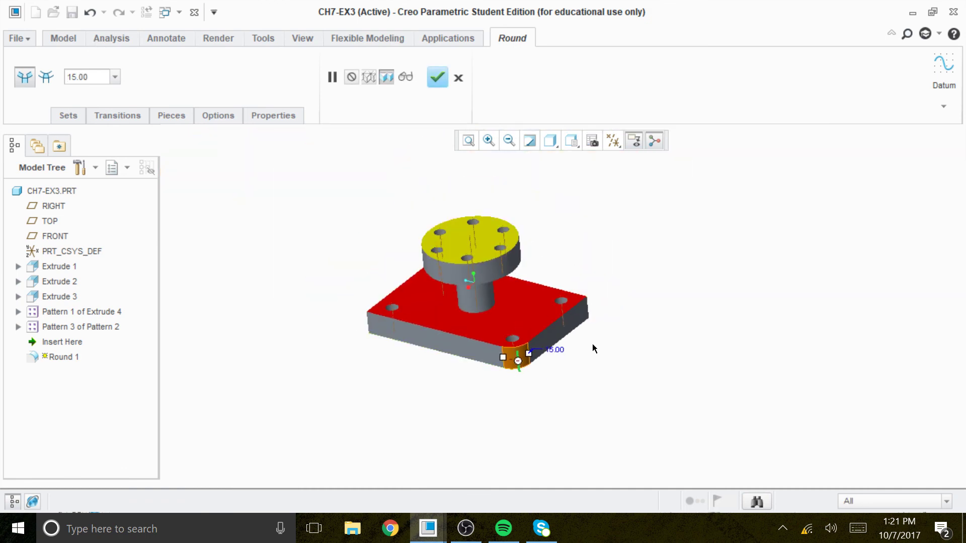
{"action": "scroll", "coordinate": [604, 360], "scroll_direction": "down", "scroll_amount": 3}
{"action": "middle_click_drag", "start_coordinate": [632, 347], "coordinate": [560, 367]}
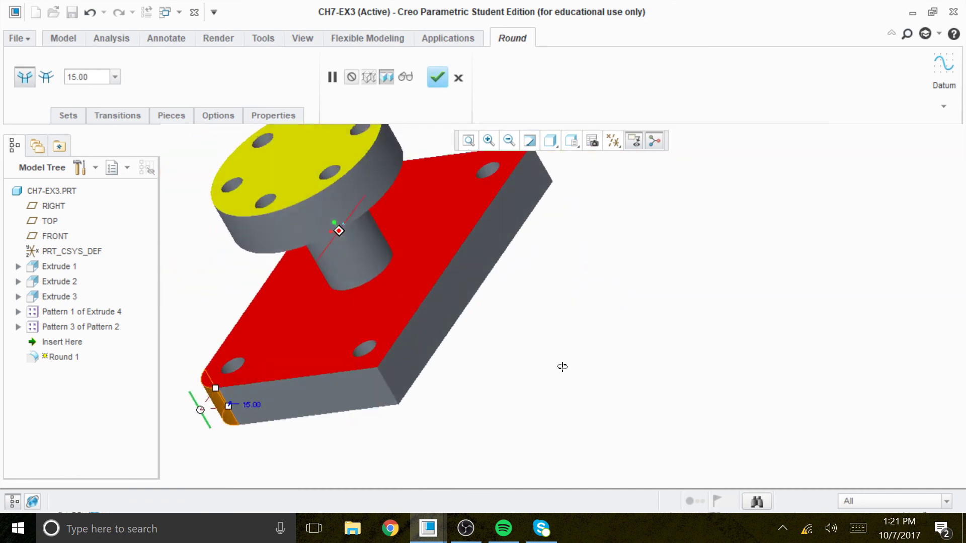
{"action": "left_click", "coordinate": [387, 387], "text": "ctrl"}
{"action": "middle_click_drag", "start_coordinate": [627, 266], "coordinate": [598, 301]}
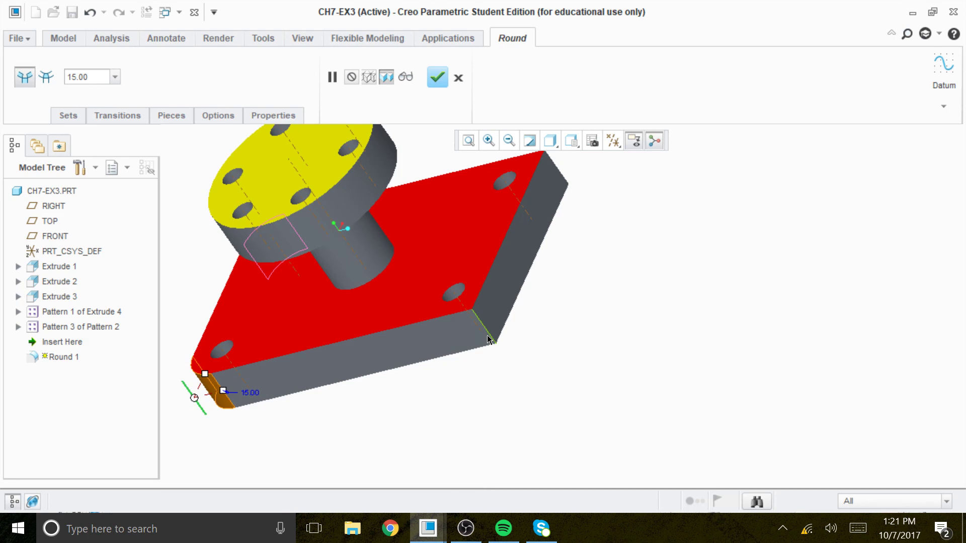
{"action": "middle_click_drag", "start_coordinate": [627, 347], "coordinate": [581, 398]}
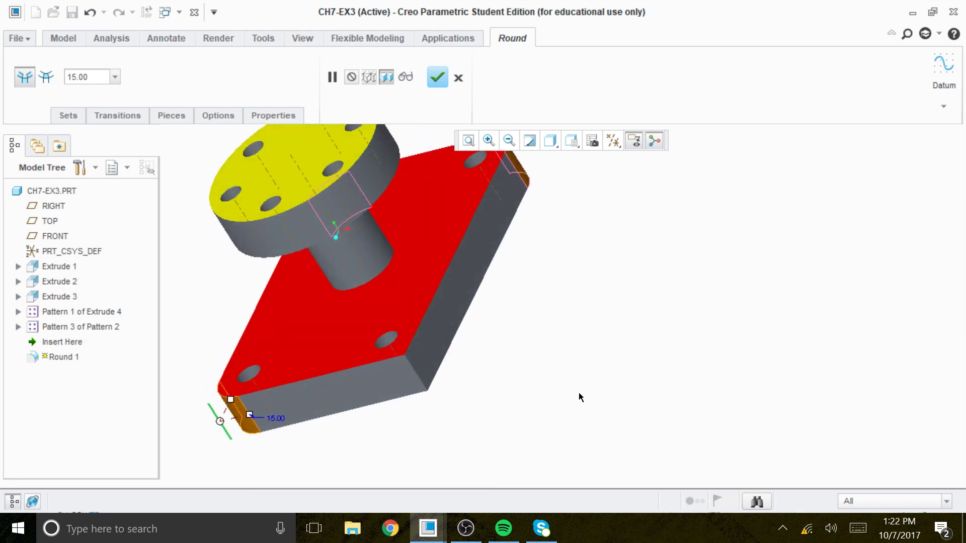
{"action": "left_click", "coordinate": [418, 378], "text": "ctrl"}
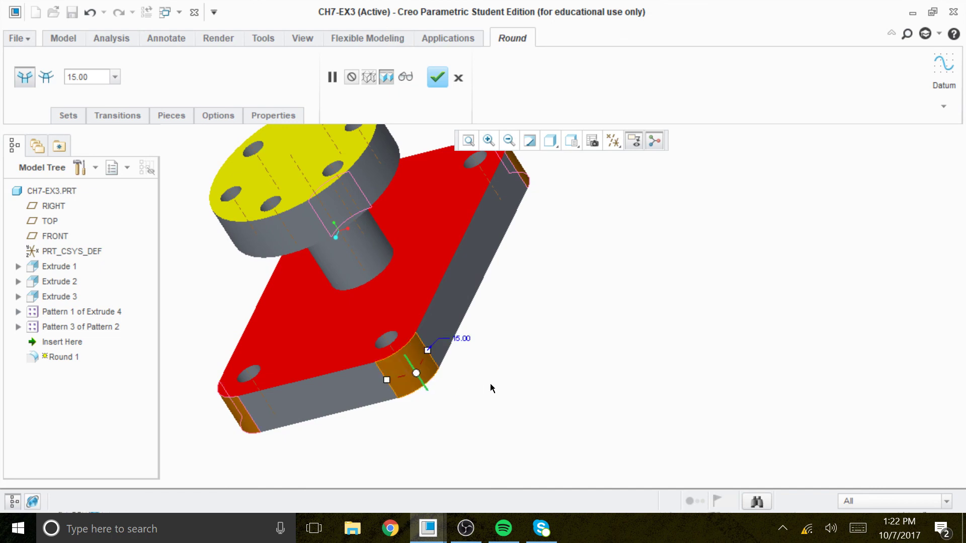
{"action": "middle_click_drag", "start_coordinate": [488, 369], "coordinate": [723, 370]}
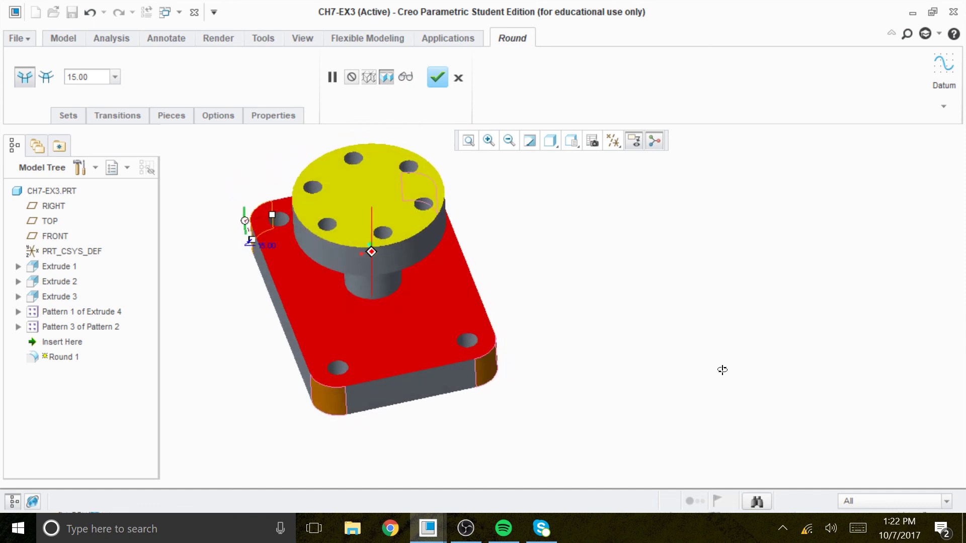
{"action": "left_click", "coordinate": [436, 75]}
Examine the rounded part from below, in the FRONT and TOP saved views, and at an angle.
{"action": "mouse_move", "coordinate": [594, 331]}
{"action": "middle_mouse_down"}
{"action": "mouse_move", "coordinate": [584, 221]}
{"action": "mouse_move", "coordinate": [593, 271]}
{"action": "mouse_move", "coordinate": [609, 256]}
{"action": "mouse_move", "coordinate": [602, 346]}
{"action": "mouse_move", "coordinate": [609, 333]}
{"action": "middle_mouse_up"}
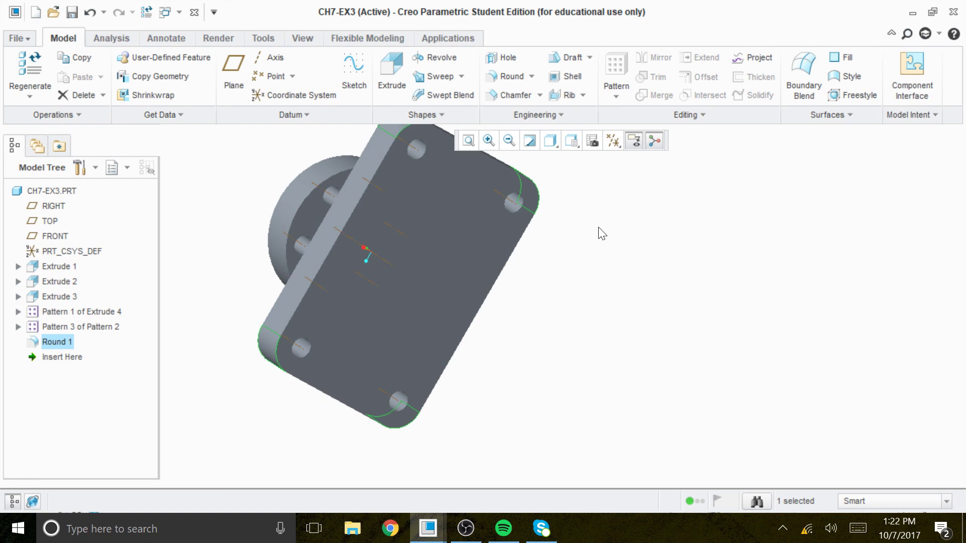
{"action": "middle_click_drag", "start_coordinate": [584, 248], "coordinate": [587, 271]}
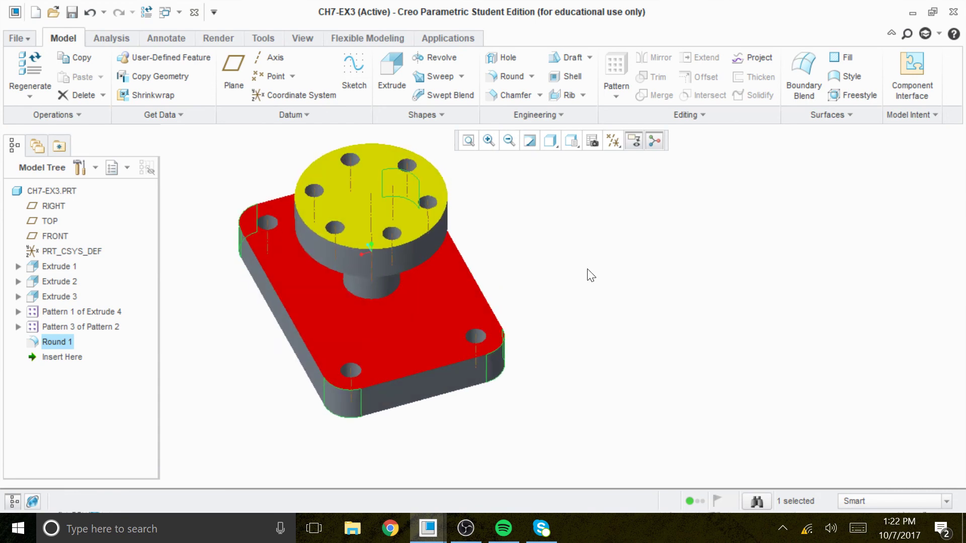
{"action": "left_click", "coordinate": [576, 144]}
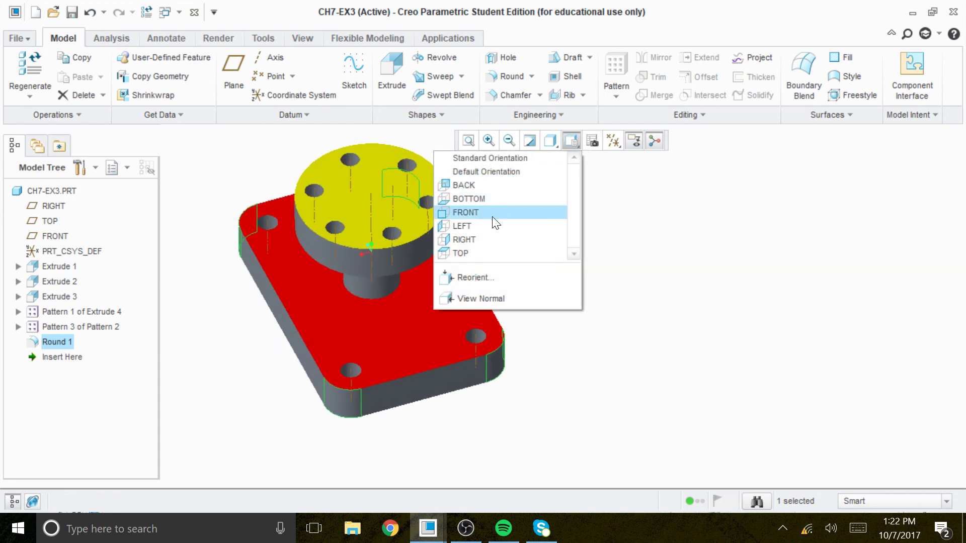
{"action": "left_click", "coordinate": [492, 213]}
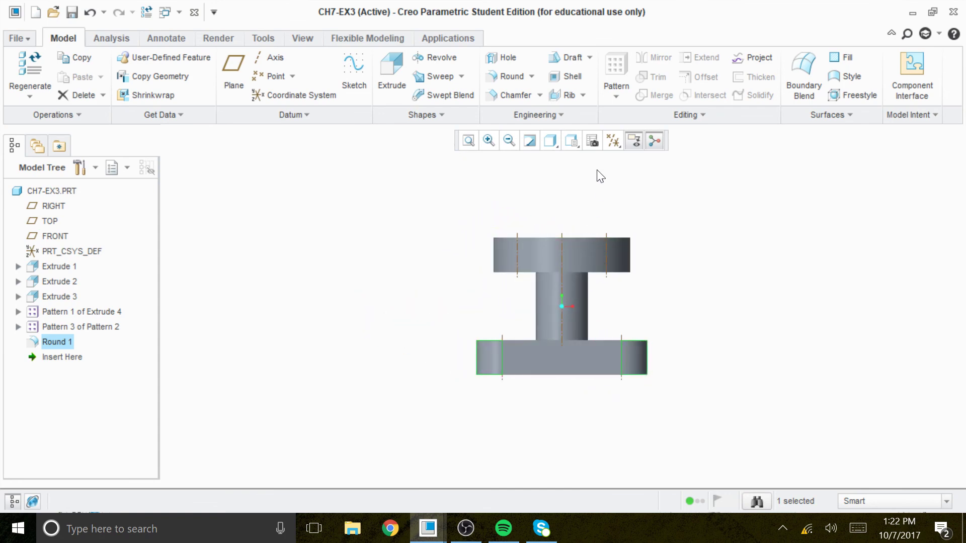
{"action": "left_click", "coordinate": [572, 145]}
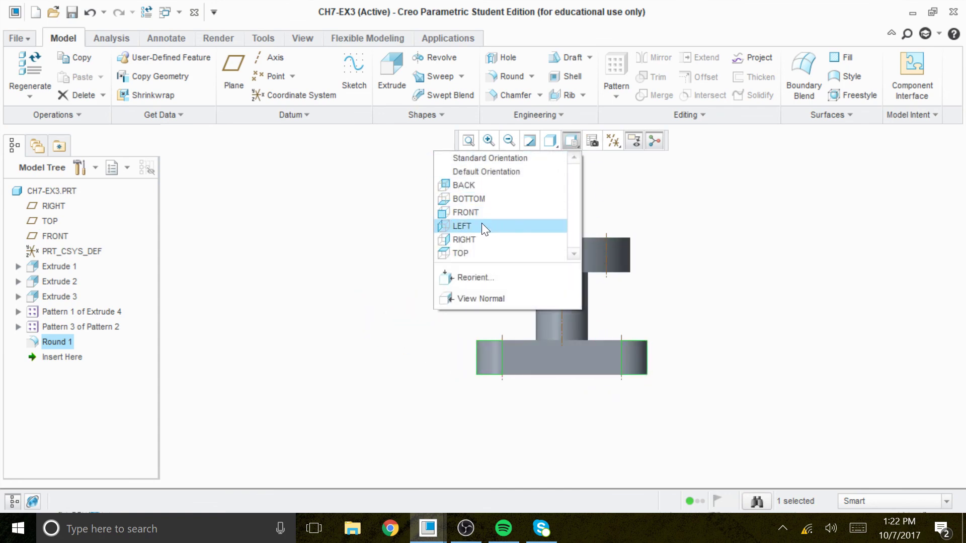
{"action": "left_click", "coordinate": [472, 254]}
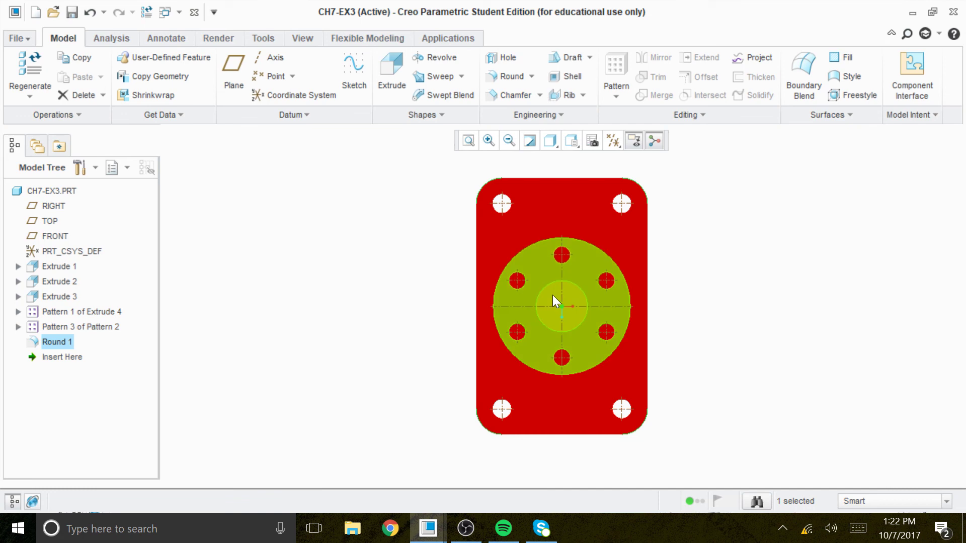
{"action": "middle_click_drag", "start_coordinate": [677, 344], "coordinate": [680, 289]}
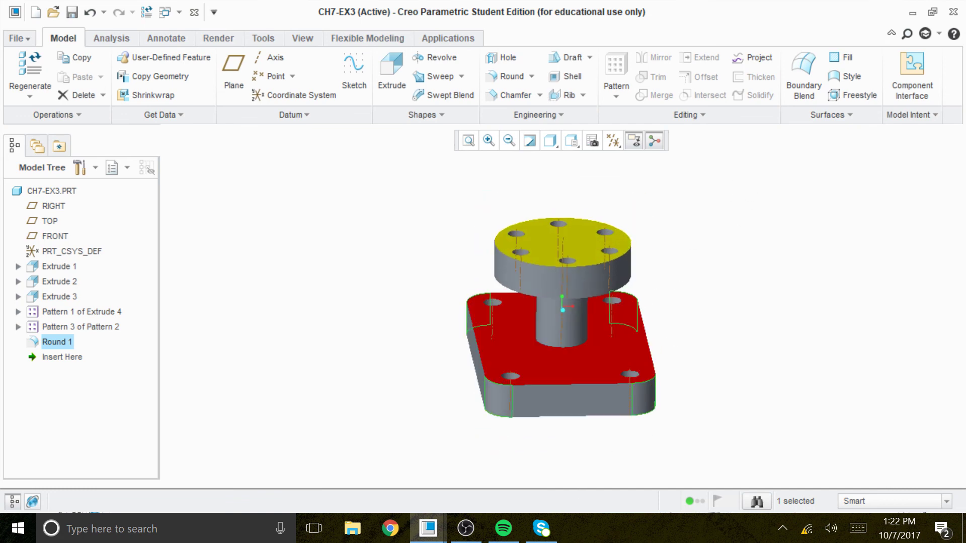